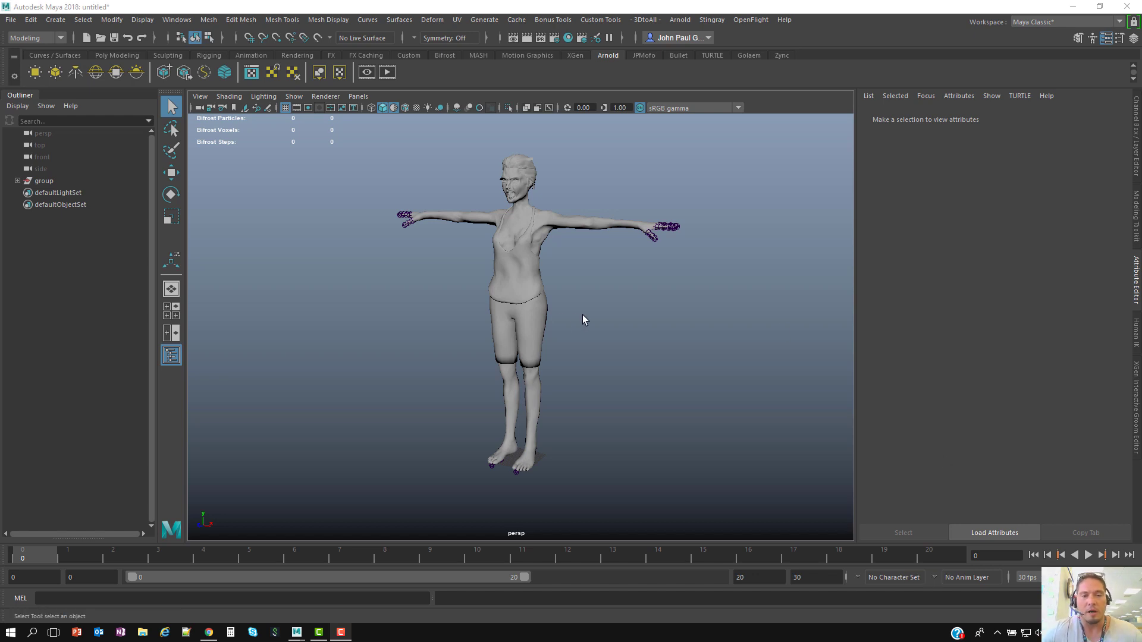
# - Expand the character's group in the scene hierarchy to list its meshes and skeleton
pyautogui.keyDown('alt'); pyautogui.moveTo(515, 312); pyautogui.dragTo(559, 317); pyautogui.keyUp('alt')
pyautogui.click(18, 180)
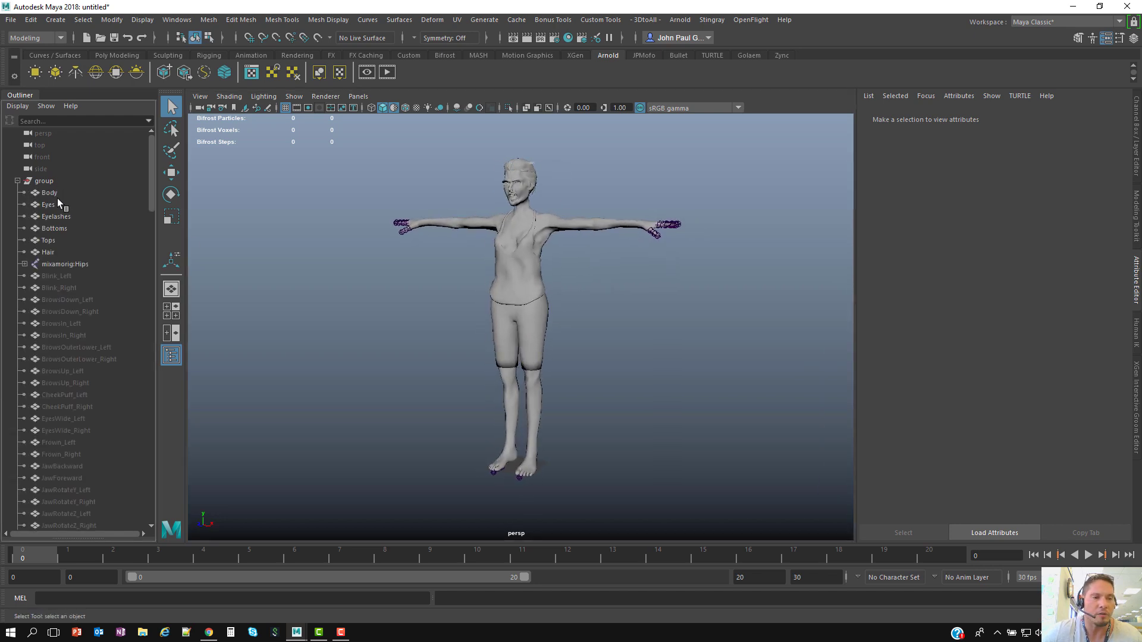
pyautogui.keyDown('alt'); pyautogui.moveTo(570, 272); pyautogui.dragTo(573, 265); pyautogui.keyUp('alt')
# - Import zombie_run.fbx from the Collection FBX\Animations folder onto the character
pyautogui.click(10, 20)
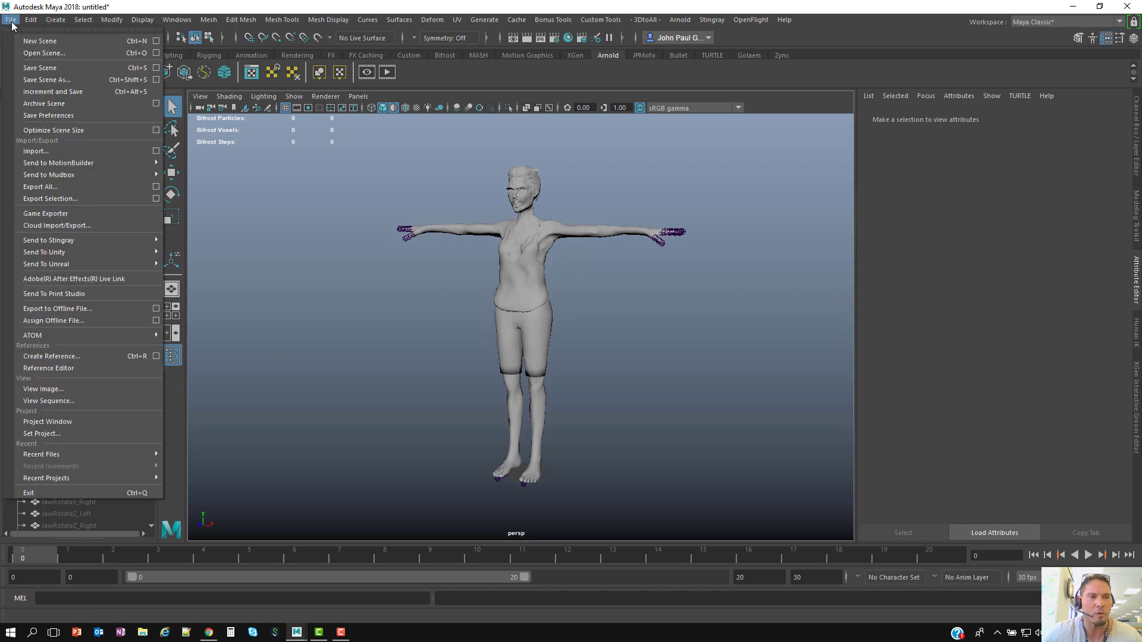
pyautogui.click(35, 151)
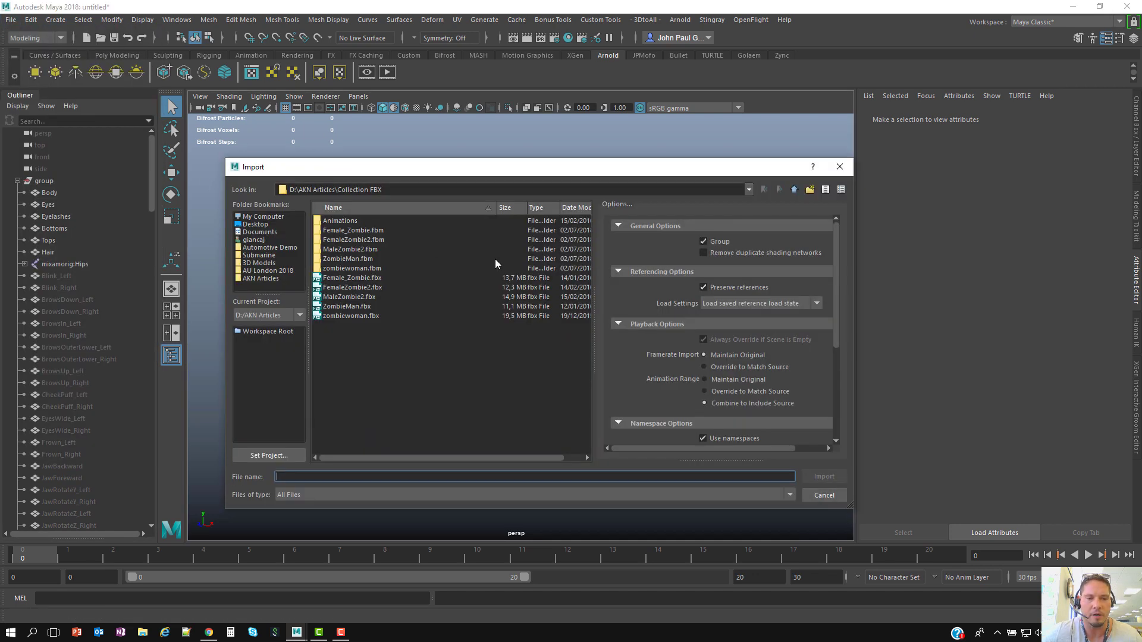
pyautogui.scroll(-3, 439, 323)
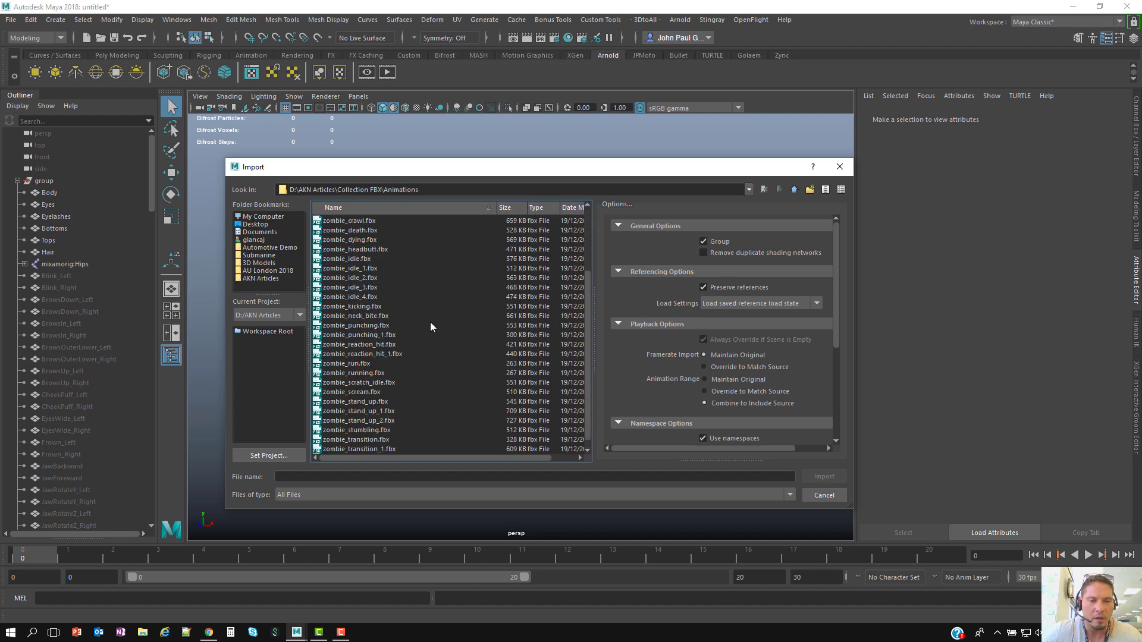
pyautogui.click(369, 354)
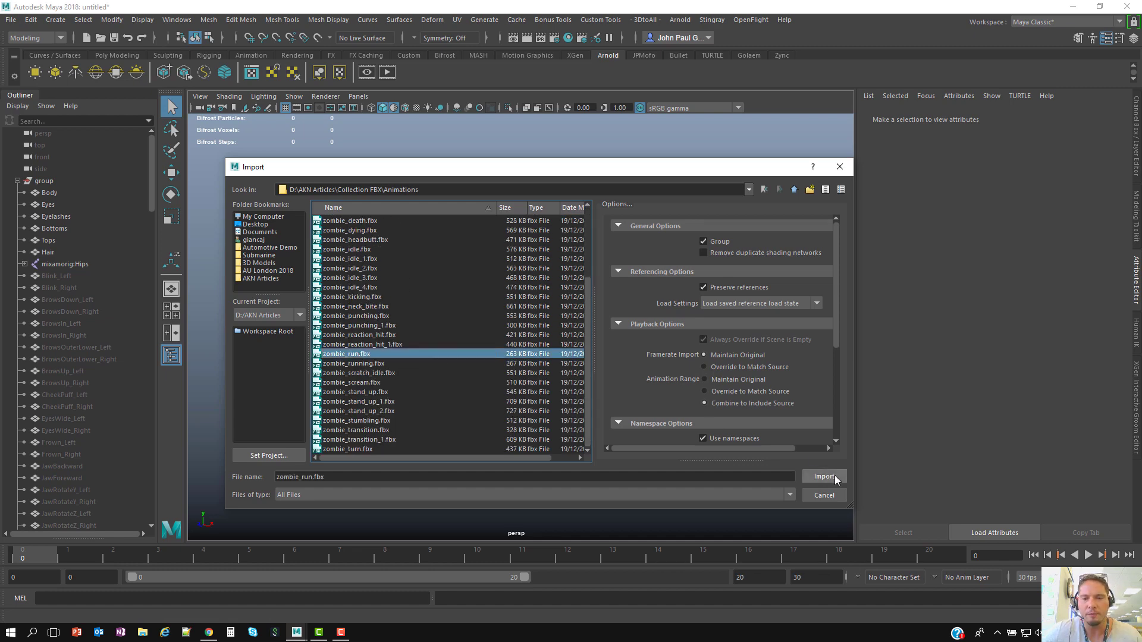
pyautogui.click(824, 476)
# - Play the imported run animation, return to frame 0 and view the character from the side
pyautogui.hotkey('alt', 'v')
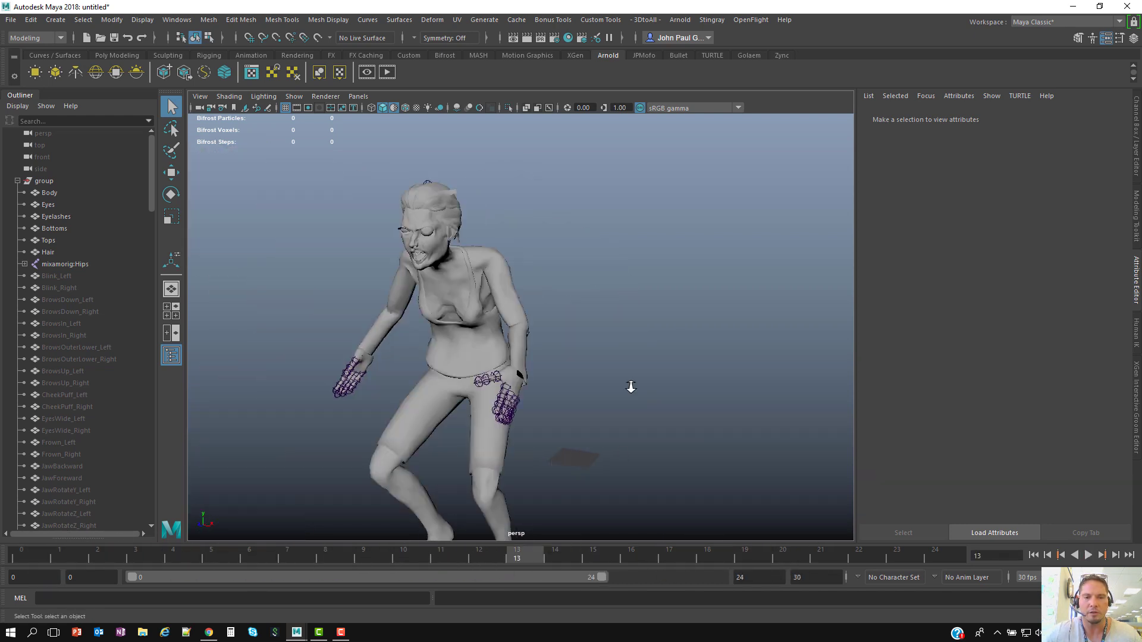
pyautogui.click(524, 556)
pyautogui.moveTo(523, 556); pyautogui.dragTo(24, 549)
pyautogui.keyDown('alt'); pyautogui.moveTo(505, 269); pyautogui.dragTo(604, 264); pyautogui.keyUp('alt')
# - Break the animation connections on Translate X, Y and Z of the mixamorig:Hips joint
pyautogui.click(75, 265)
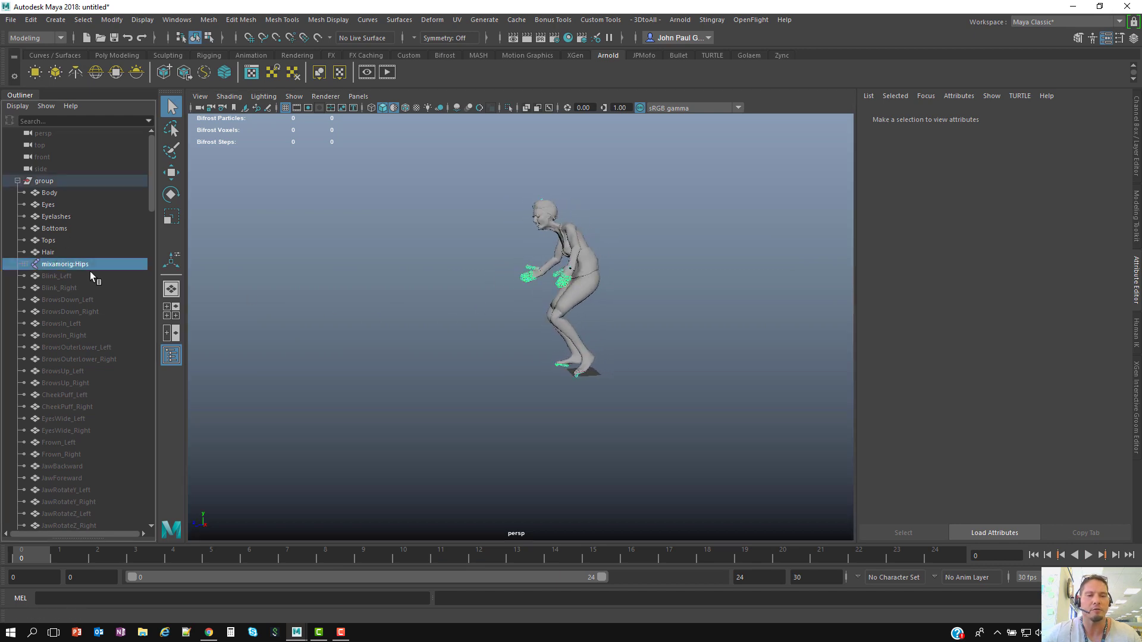
pyautogui.click(1134, 152)
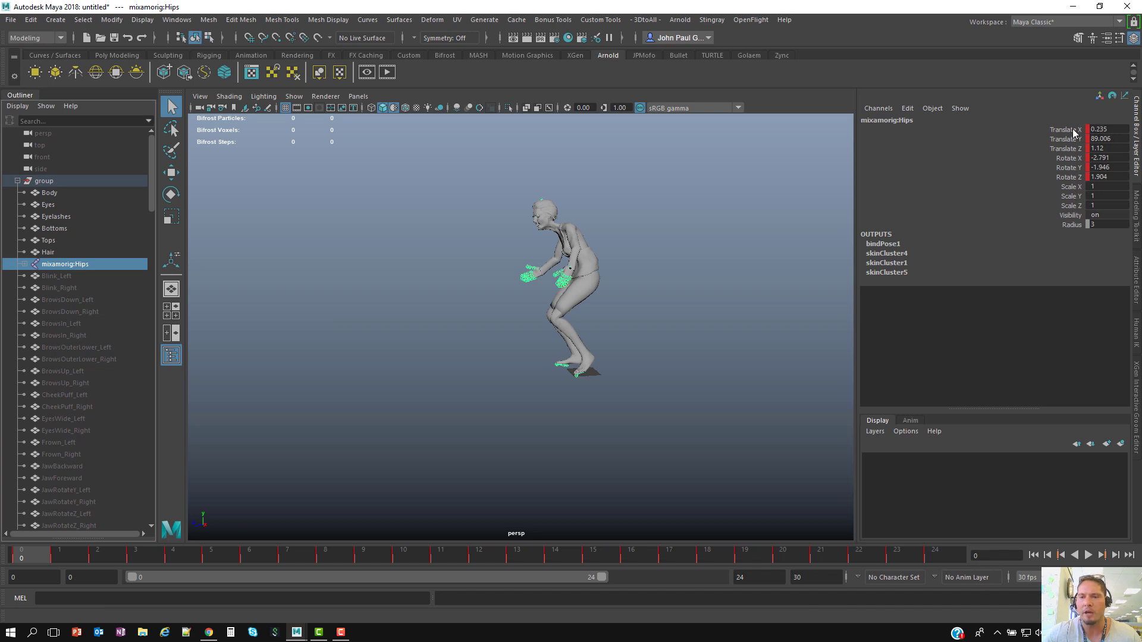
pyautogui.moveTo(1074, 133); pyautogui.dragTo(1073, 151)
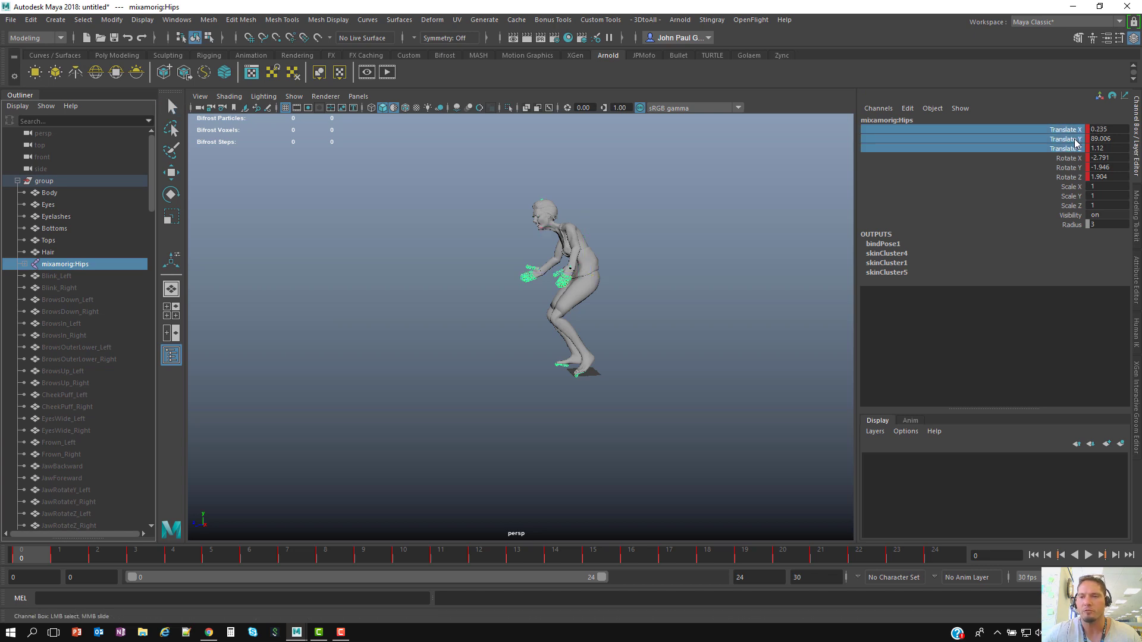
pyautogui.rightClick(1074, 152)
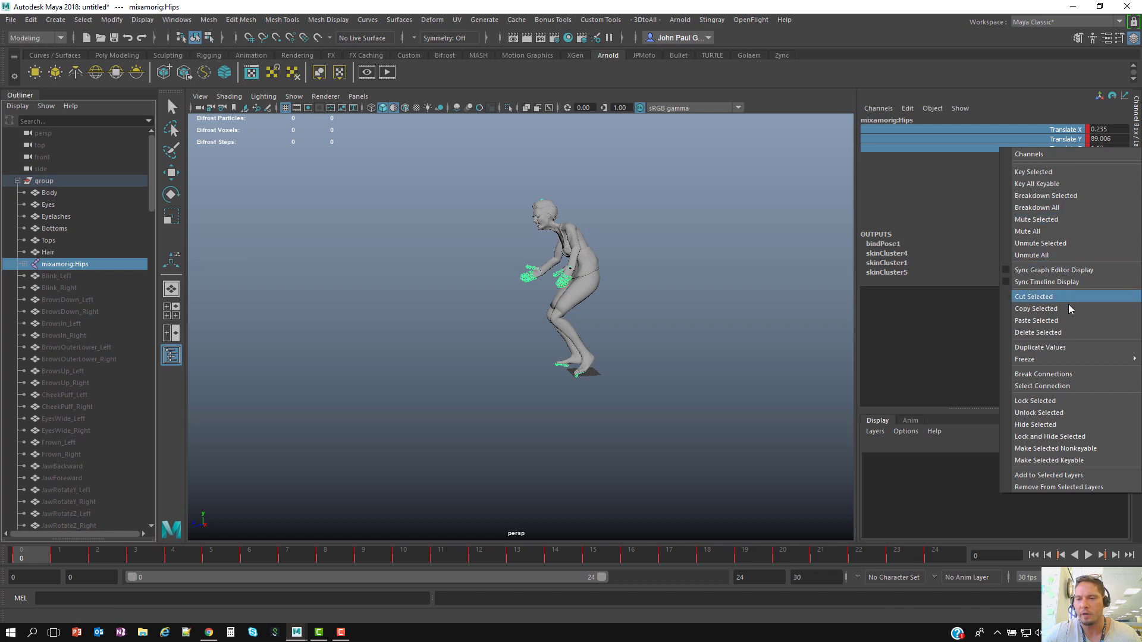
pyautogui.click(1076, 373)
# - Play the run animation and examine the character's movement from several angles before stopping playback
pyautogui.hotkey('alt', 'v')
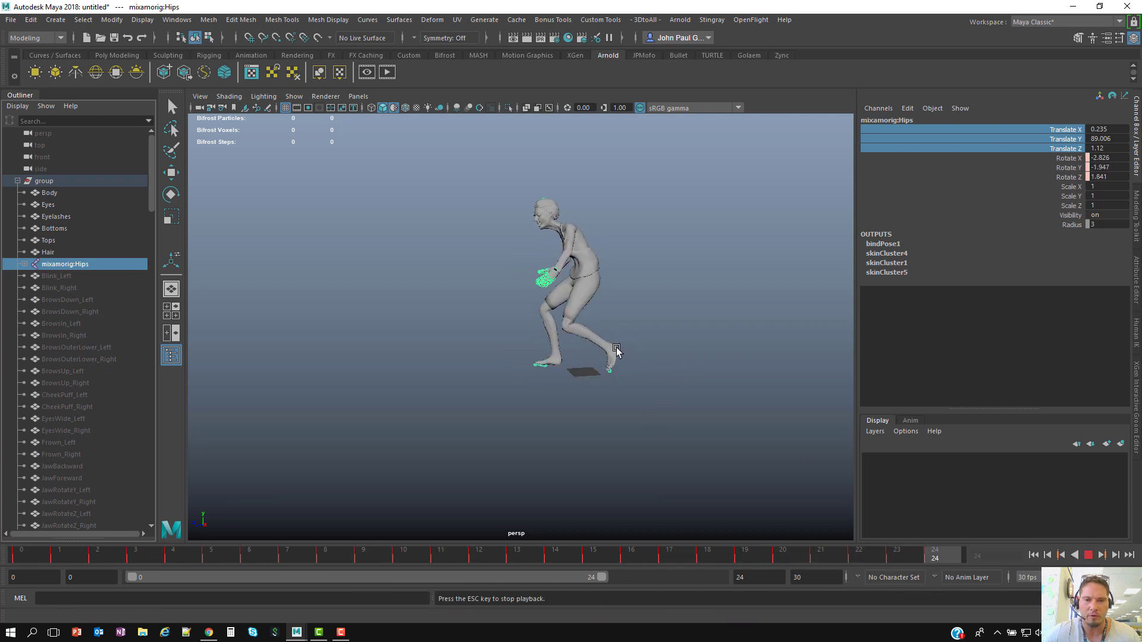
pyautogui.keyDown('alt'); pyautogui.moveTo(619, 313); pyautogui.dragTo(653, 334, button='right'); pyautogui.keyUp('alt')
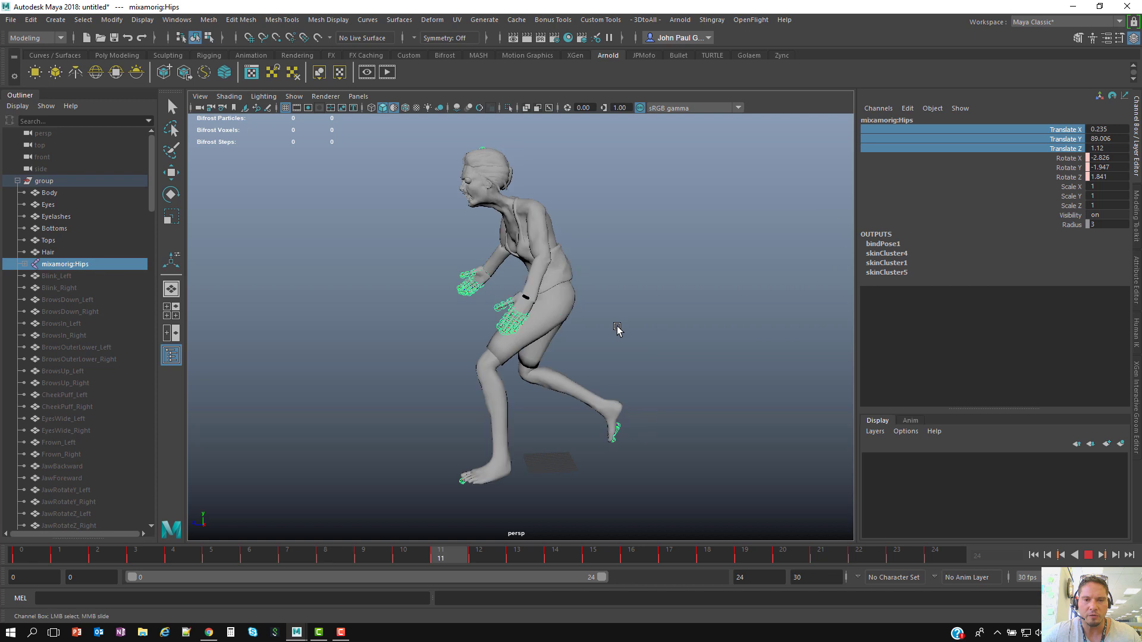
pyautogui.moveTo(617, 329)
pyautogui.keyDown('alt'); pyautogui.mouseDown()
pyautogui.moveTo(632, 330)
pyautogui.moveTo(608, 339)
pyautogui.mouseUp(); pyautogui.keyUp('alt')
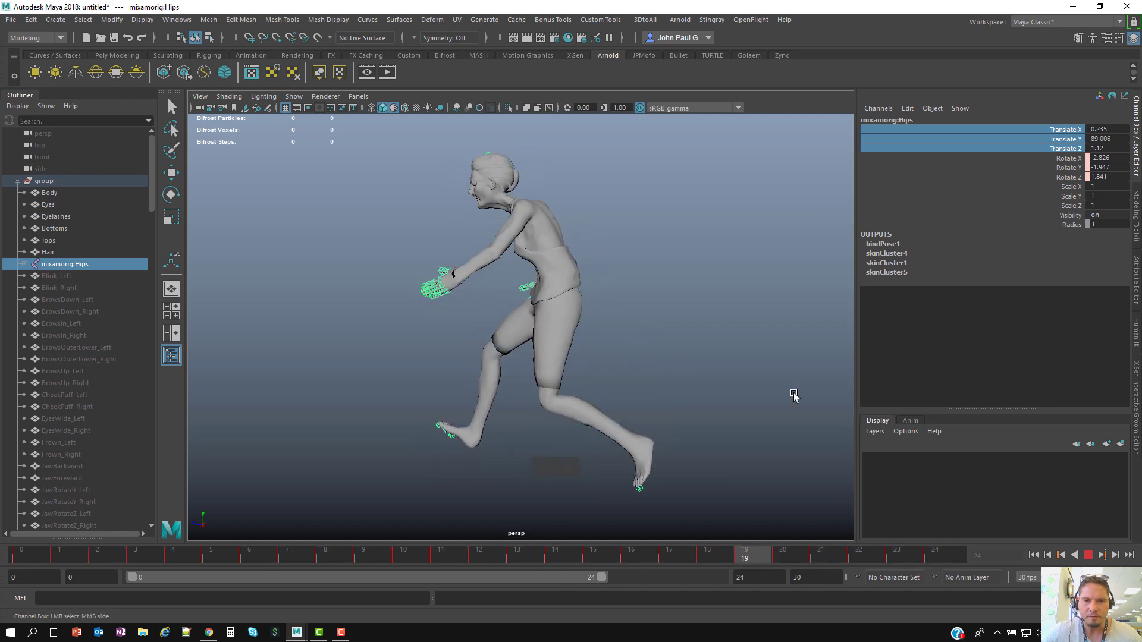
pyautogui.click(1090, 559)
pyautogui.keyDown('alt'); pyautogui.moveTo(509, 289); pyautogui.dragTo(622, 281); pyautogui.keyUp('alt')
pyautogui.keyDown('alt'); pyautogui.moveTo(622, 281); pyautogui.dragTo(550, 291, button='middle'); pyautogui.keyUp('alt')
pyautogui.keyDown('alt'); pyautogui.moveTo(550, 292); pyautogui.dragTo(590, 298, button='right'); pyautogui.keyUp('alt')
pyautogui.keyDown('alt'); pyautogui.moveTo(590, 298); pyautogui.dragTo(582, 300, button='middle'); pyautogui.keyUp('alt')
pyautogui.keyDown('alt'); pyautogui.moveTo(644, 292); pyautogui.dragTo(604, 292, button='right'); pyautogui.keyUp('alt')
pyautogui.keyDown('alt'); pyautogui.moveTo(604, 292); pyautogui.dragTo(596, 292, button='middle'); pyautogui.keyUp('alt')
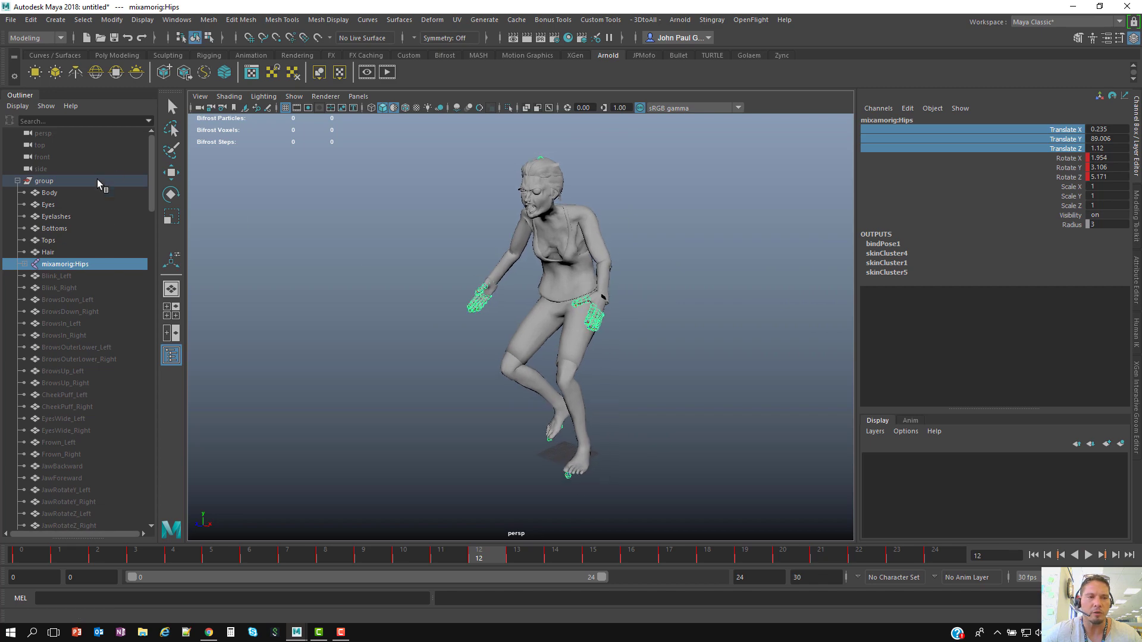
# - Select the six character meshes from Body to Hair and open the options for exporting the selection to Alembic
pyautogui.moveTo(63, 192); pyautogui.dragTo(68, 252)
pyautogui.moveTo(553, 266)
pyautogui.keyDown('alt'); pyautogui.mouseDown()
pyautogui.moveTo(489, 263)
pyautogui.moveTo(570, 253)
pyautogui.mouseUp(); pyautogui.keyUp('alt')
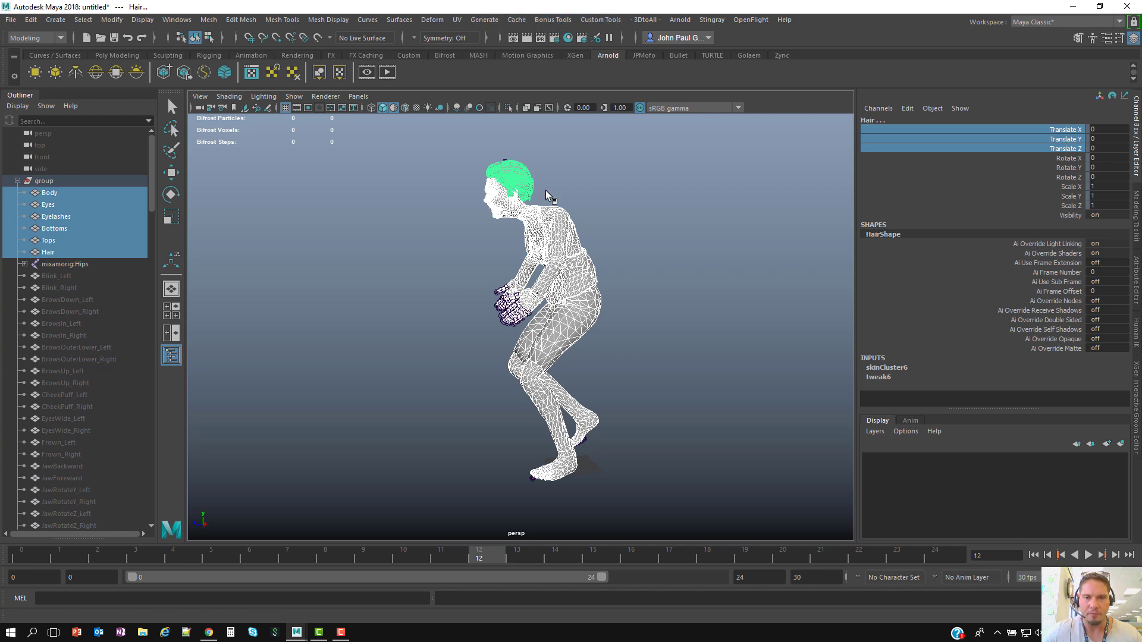
pyautogui.click(516, 19)
pyautogui.moveTo(563, 43)
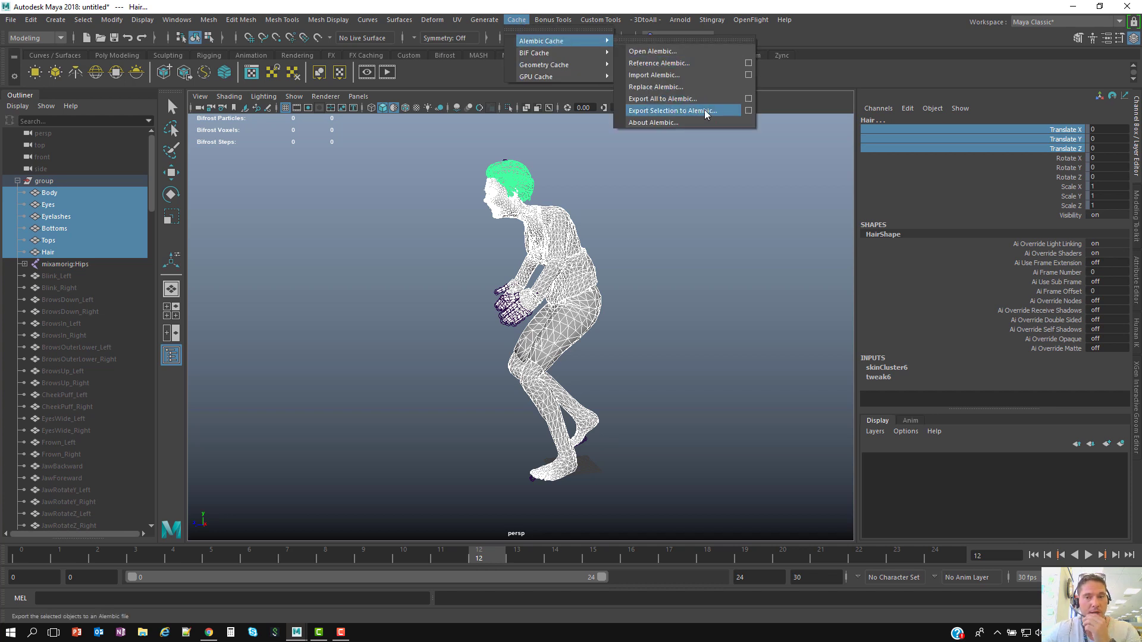
pyautogui.click(748, 111)
# - Review the Alembic export settings, from the advanced options back to the cache time range
pyautogui.moveTo(295, 157); pyautogui.dragTo(434, 153)
pyautogui.moveTo(557, 199); pyautogui.dragTo(557, 290)
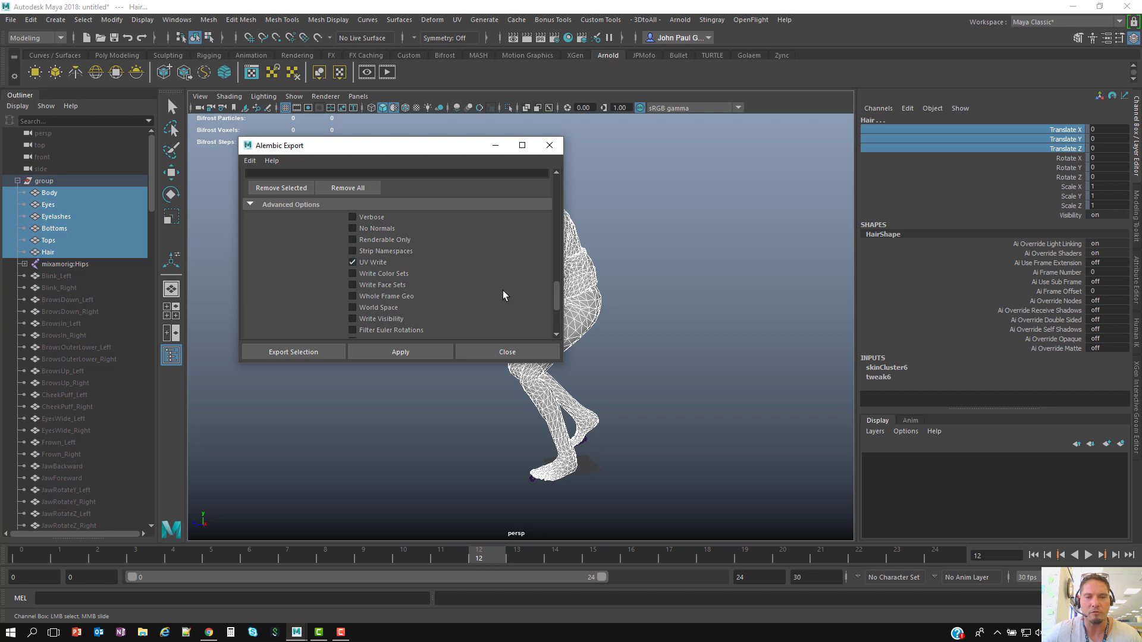
pyautogui.scroll(-1, 434, 272)
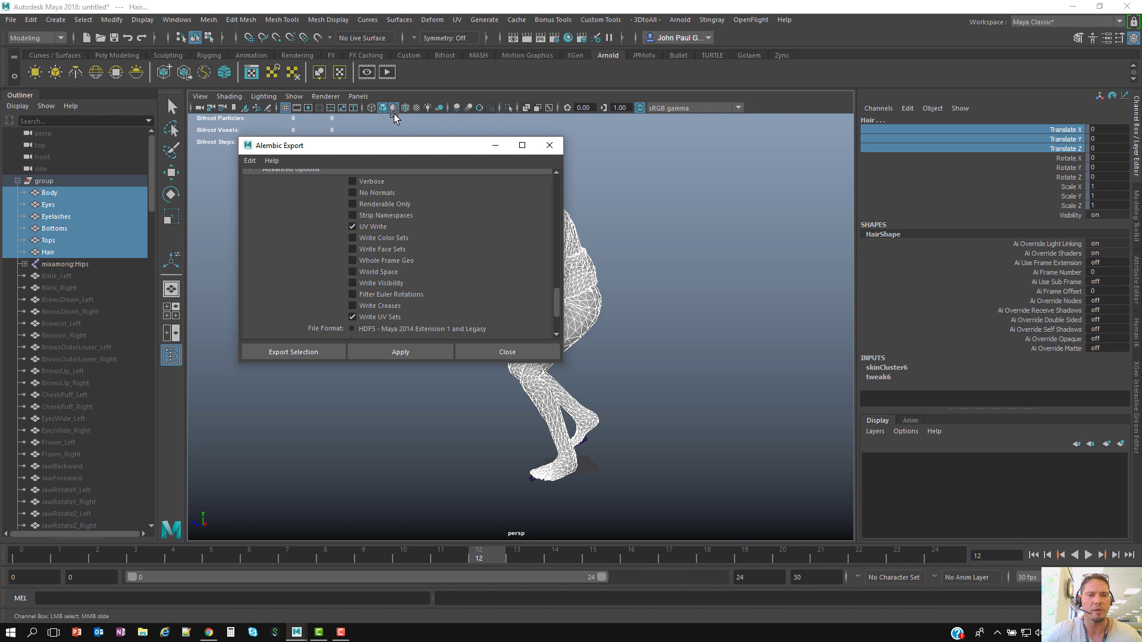
pyautogui.moveTo(434, 146); pyautogui.dragTo(500, 137)
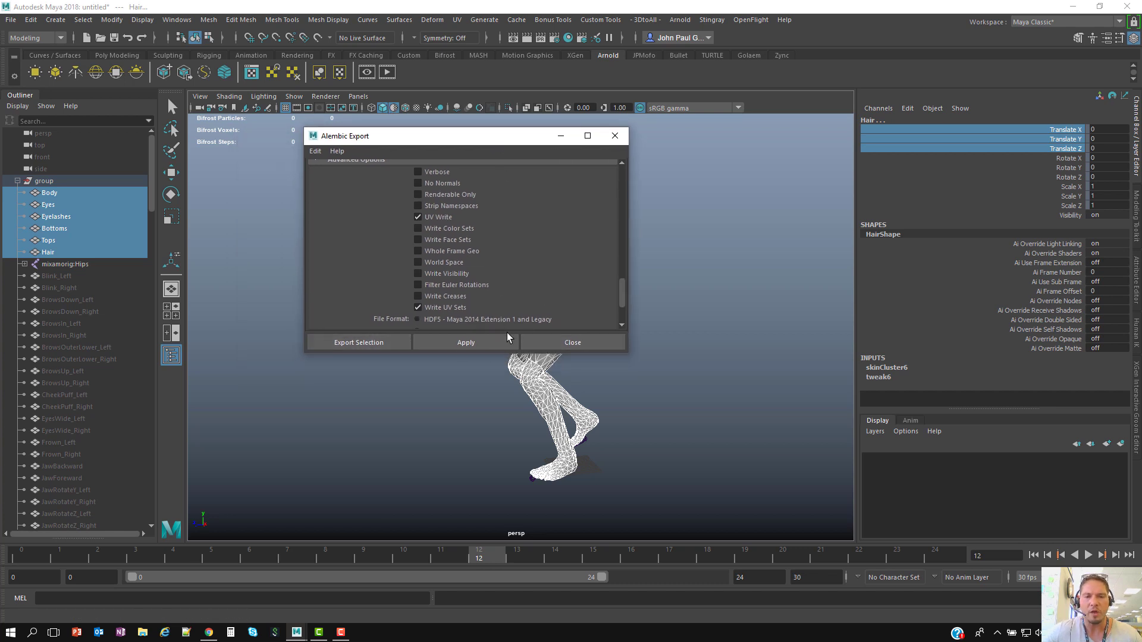
pyautogui.moveTo(622, 295); pyautogui.dragTo(630, 162)
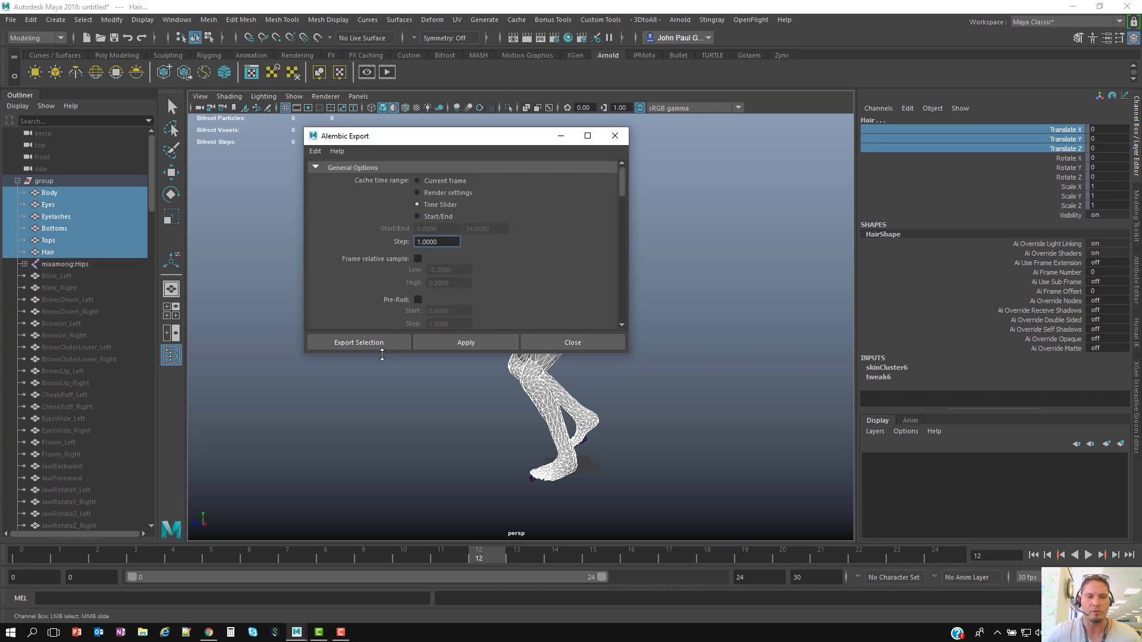
# - Export the selected meshes to the Walk Cicle folder as the Alembic file WalkCicle_WomanZombie_01 and clear the selection
pyautogui.click(380, 343)
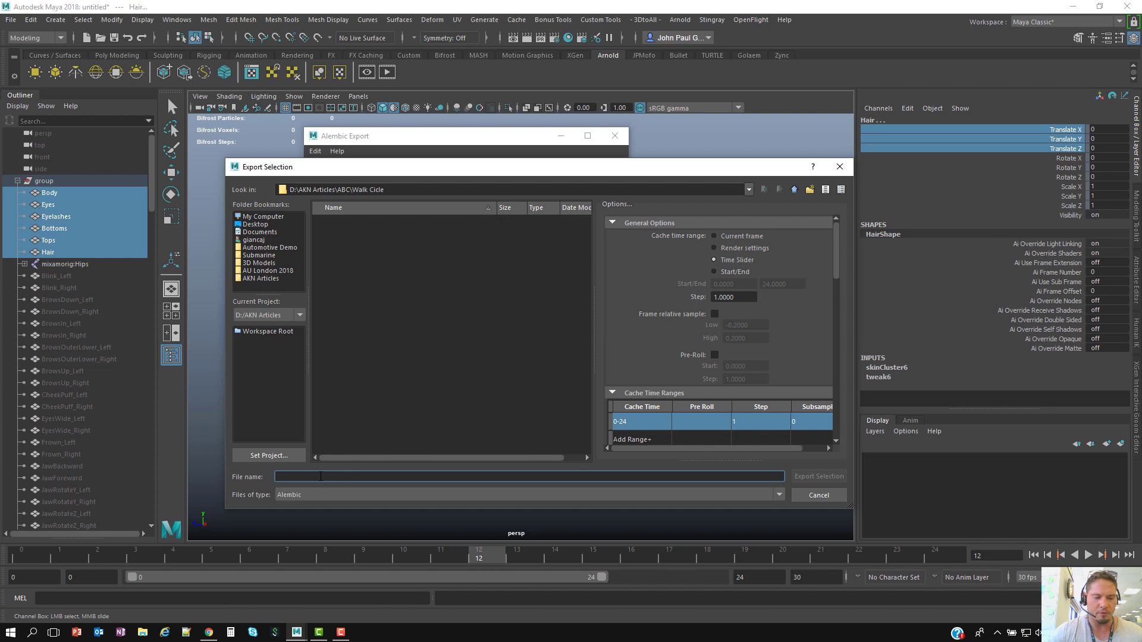
pyautogui.write('WalkCicle_WomanZombie_01')
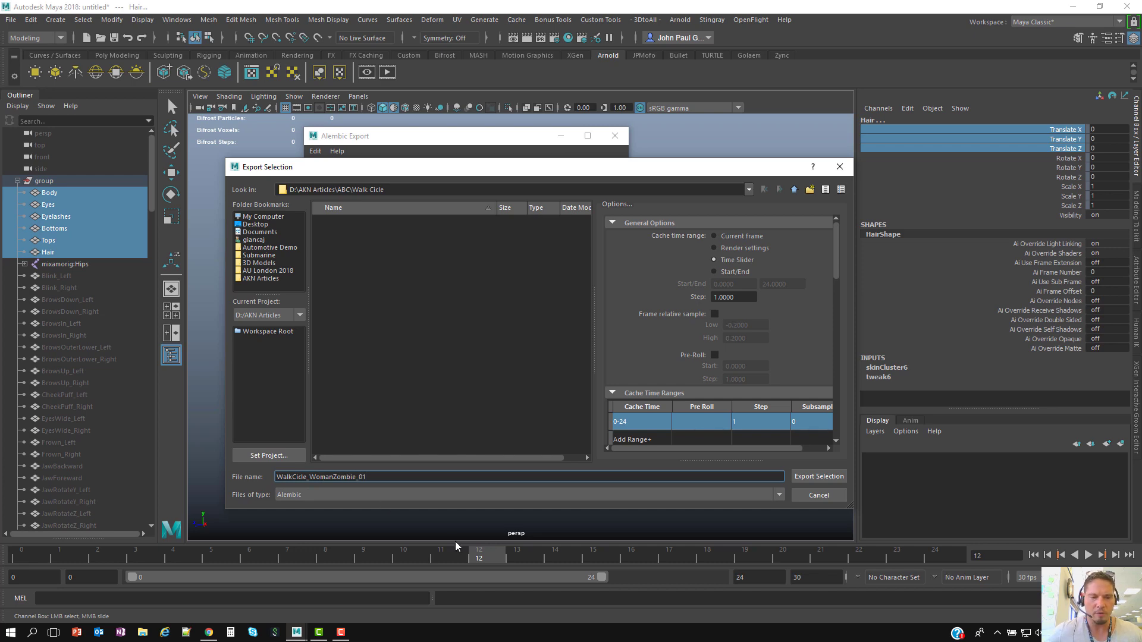
pyautogui.click(820, 476)
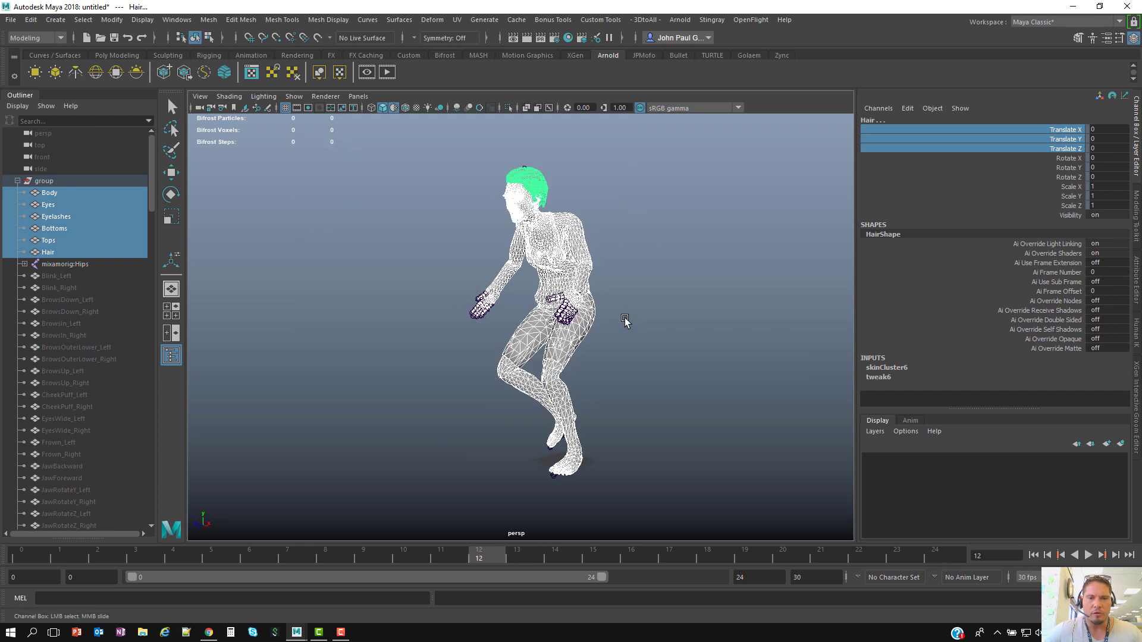
pyautogui.click(623, 255)
pyautogui.keyDown('alt'); pyautogui.moveTo(556, 274); pyautogui.dragTo(579, 285); pyautogui.keyUp('alt')
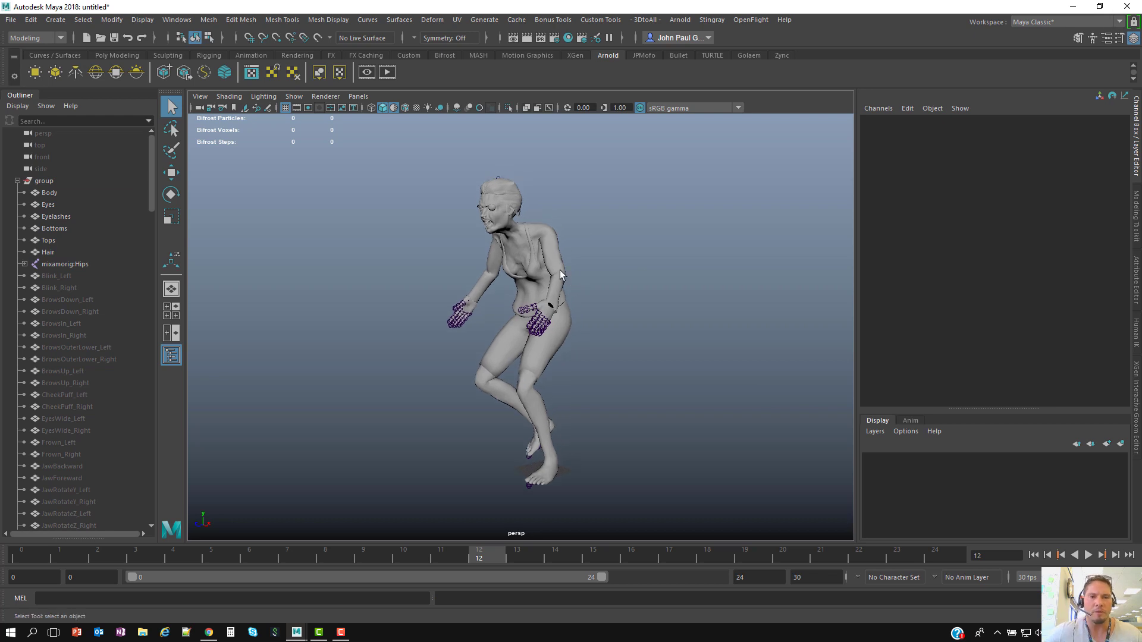
pyautogui.keyDown('alt'); pyautogui.moveTo(564, 268); pyautogui.dragTo(560, 305); pyautogui.keyUp('alt')
# - Switch to the scene containing the Ground mesh and examine the hilly terrain from several angles
pyautogui.click(341, 632)
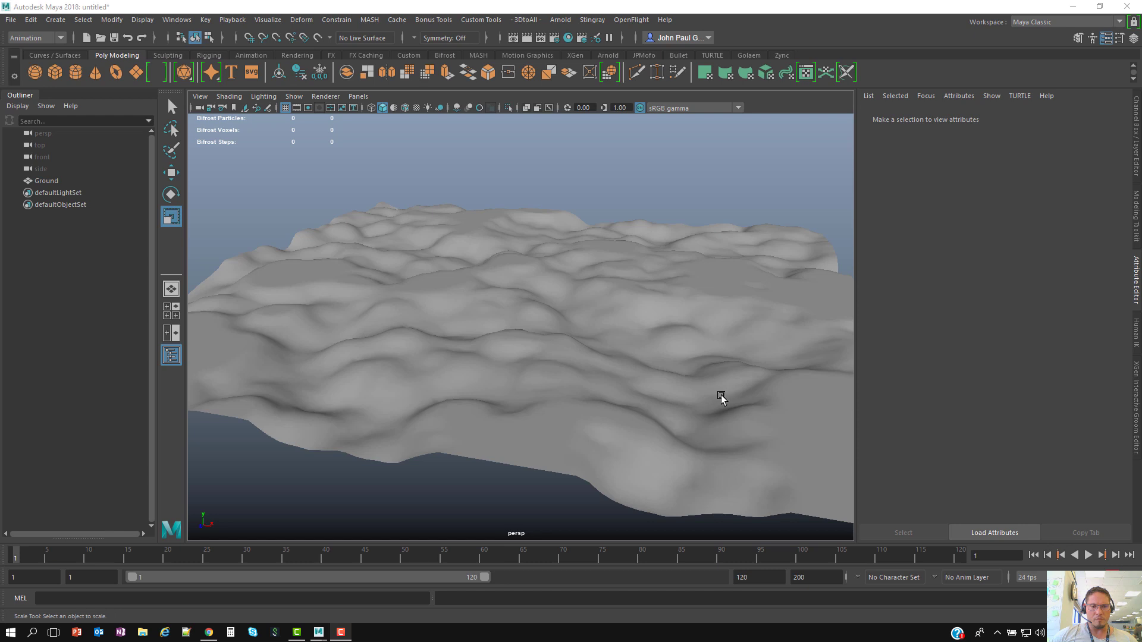
pyautogui.keyDown('alt'); pyautogui.moveTo(645, 344); pyautogui.dragTo(657, 373, button='right'); pyautogui.keyUp('alt')
pyautogui.keyDown('alt'); pyautogui.moveTo(657, 374); pyautogui.dragTo(536, 309); pyautogui.keyUp('alt')
pyautogui.click(606, 323)
pyautogui.keyDown('alt'); pyautogui.moveTo(605, 323); pyautogui.dragTo(535, 288); pyautogui.keyUp('alt')
pyautogui.click(609, 233)
pyautogui.click(301, 20)
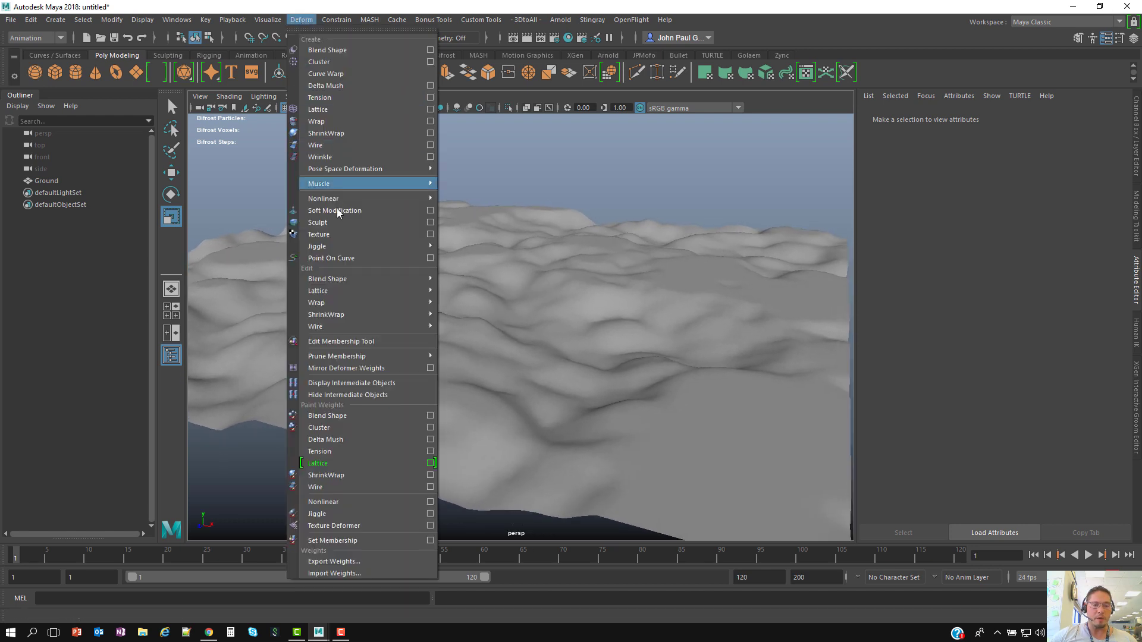
pyautogui.keyDown('alt'); pyautogui.moveTo(612, 191); pyautogui.dragTo(643, 255, button='right'); pyautogui.keyUp('alt')
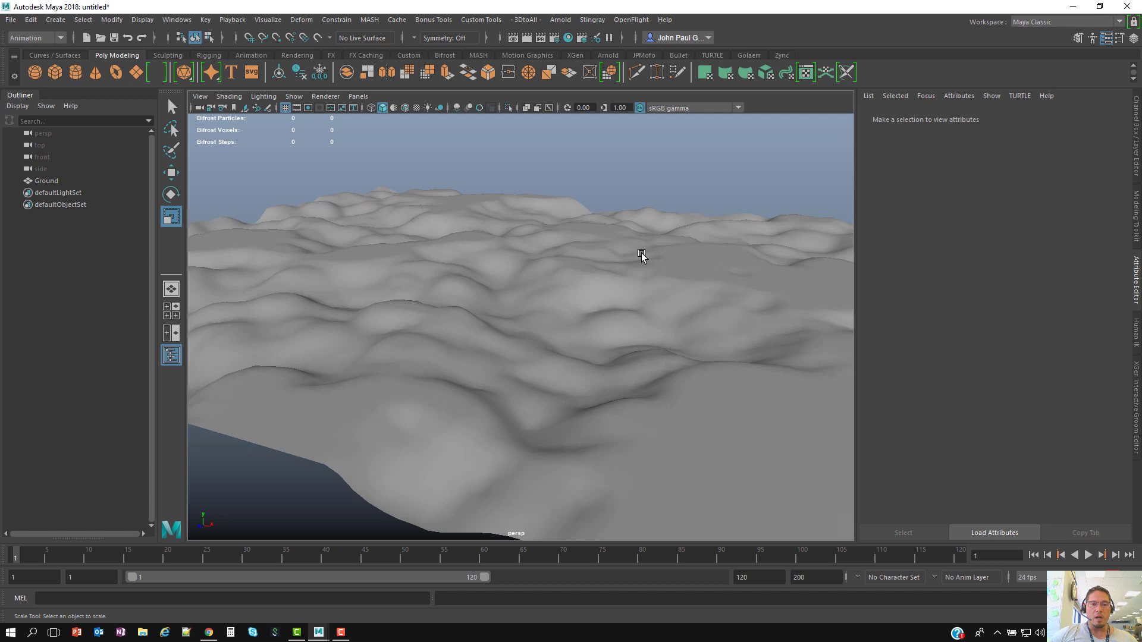
pyautogui.keyDown('alt'); pyautogui.moveTo(591, 255); pyautogui.dragTo(563, 201); pyautogui.keyUp('alt')
# - Import the Alembic cache WalkCicle_ManZombie_01.abc from AKN Articles\ABC\Walk Cicle into the scene root
pyautogui.click(400, 22)
pyautogui.moveTo(443, 41)
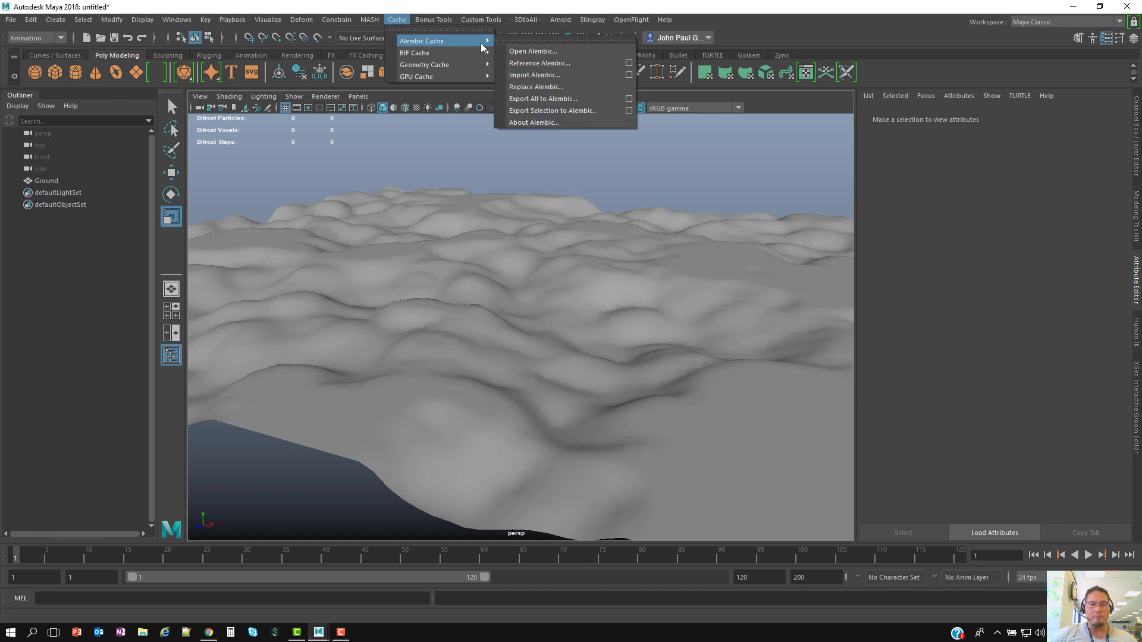
pyautogui.click(562, 76)
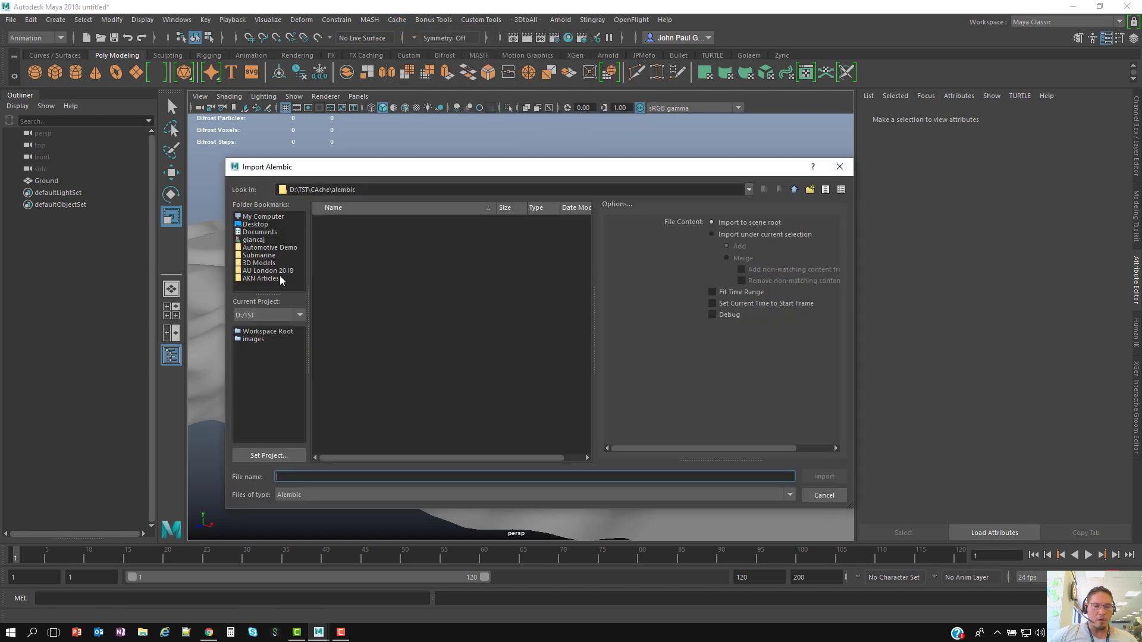
pyautogui.click(280, 279)
pyautogui.doubleClick(336, 222)
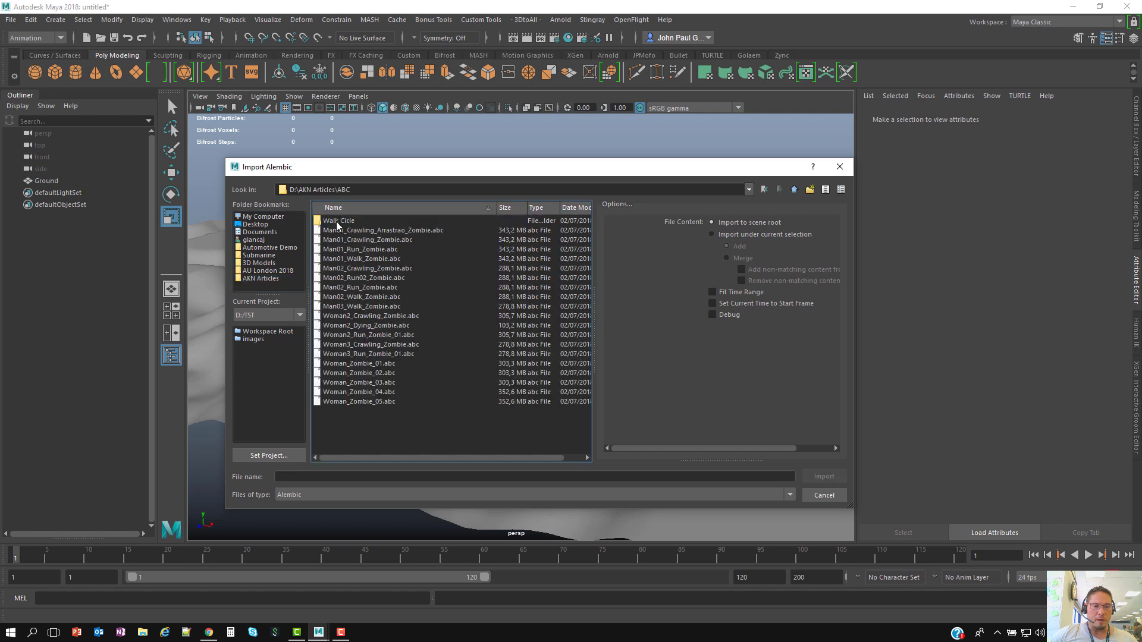
pyautogui.doubleClick(338, 221)
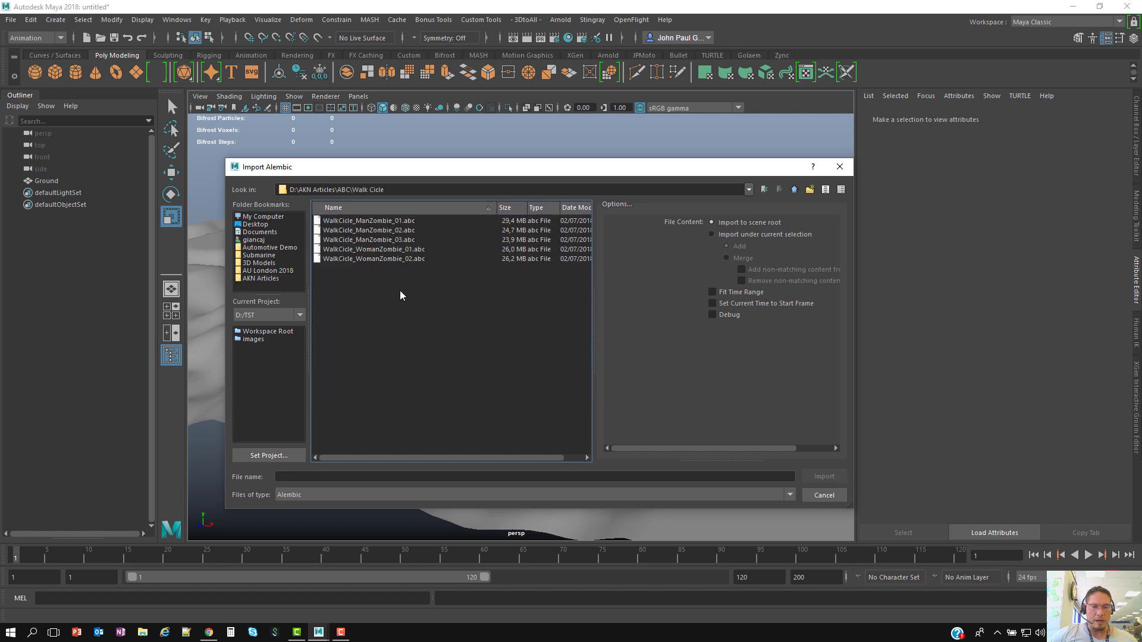
pyautogui.click(406, 223)
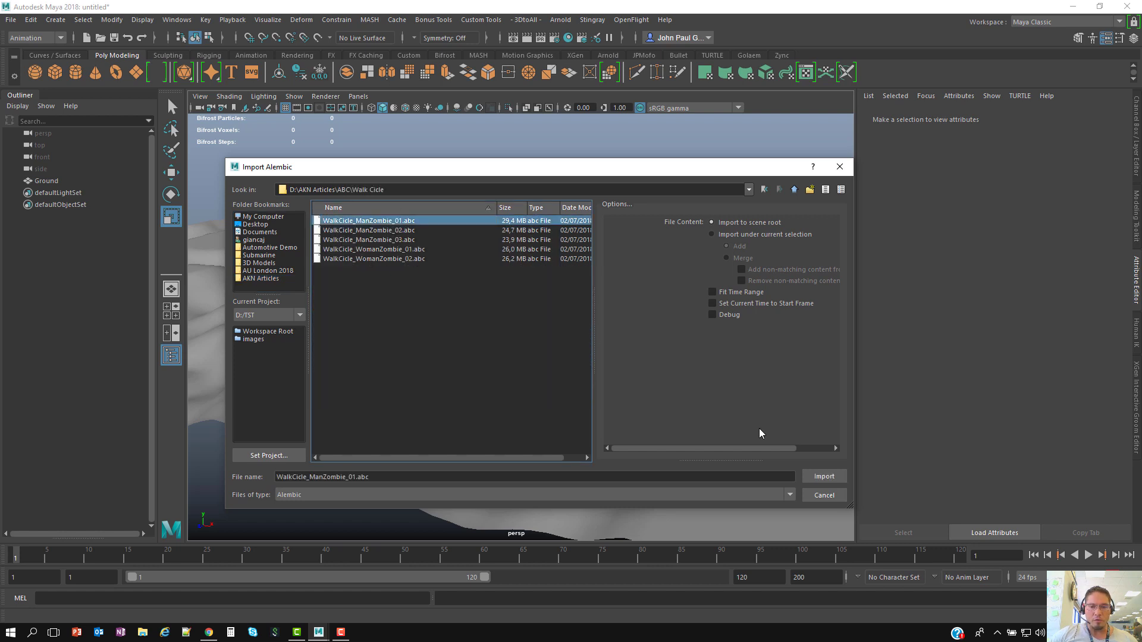
pyautogui.click(823, 476)
# - Scrub the timeline to frame 16 to check the imported zombie's motion up close
pyautogui.keyDown('alt'); pyautogui.moveTo(486, 254); pyautogui.dragTo(579, 323, button='middle'); pyautogui.keyUp('alt')
pyautogui.scroll(5, 577, 325)
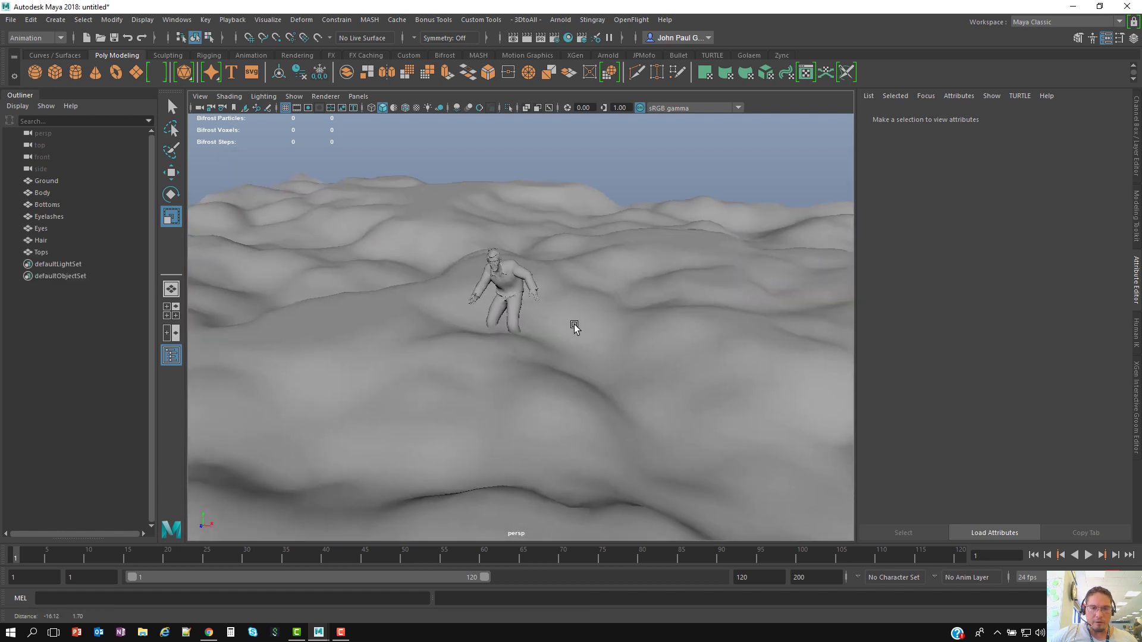
pyautogui.keyDown('alt'); pyautogui.moveTo(575, 327); pyautogui.dragTo(586, 336); pyautogui.keyUp('alt')
pyautogui.moveTo(31, 559); pyautogui.dragTo(136, 562)
# - Set the WalkCicle_ManZombie_01 Alembic node's cycle type to Loop and play the timeline briefly to check it
pyautogui.click(48, 205)
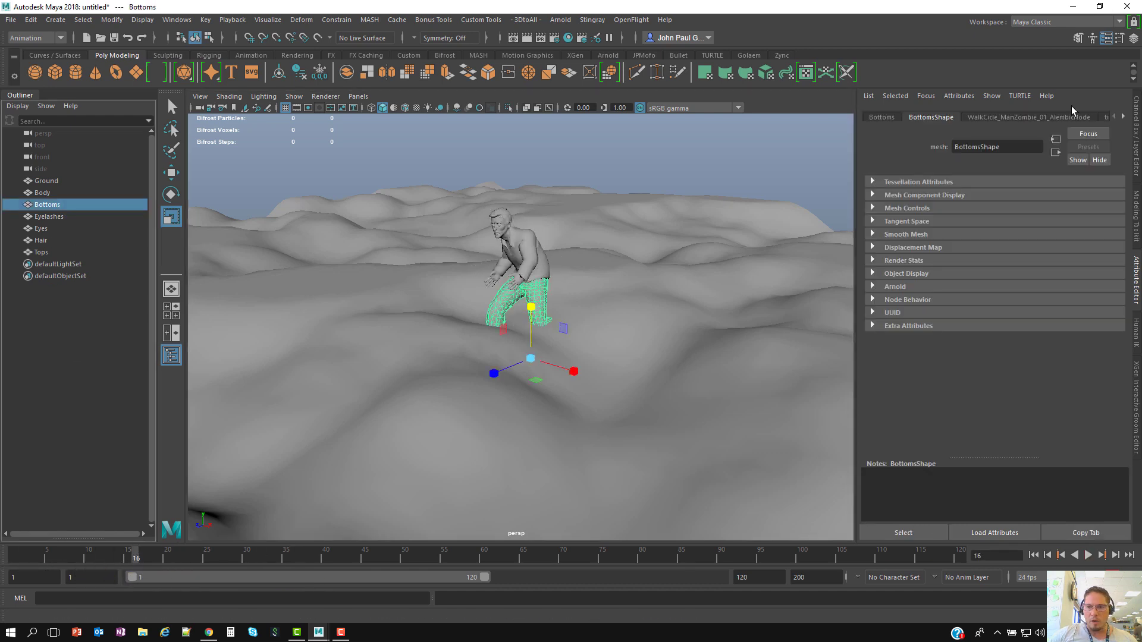
pyautogui.click(1038, 118)
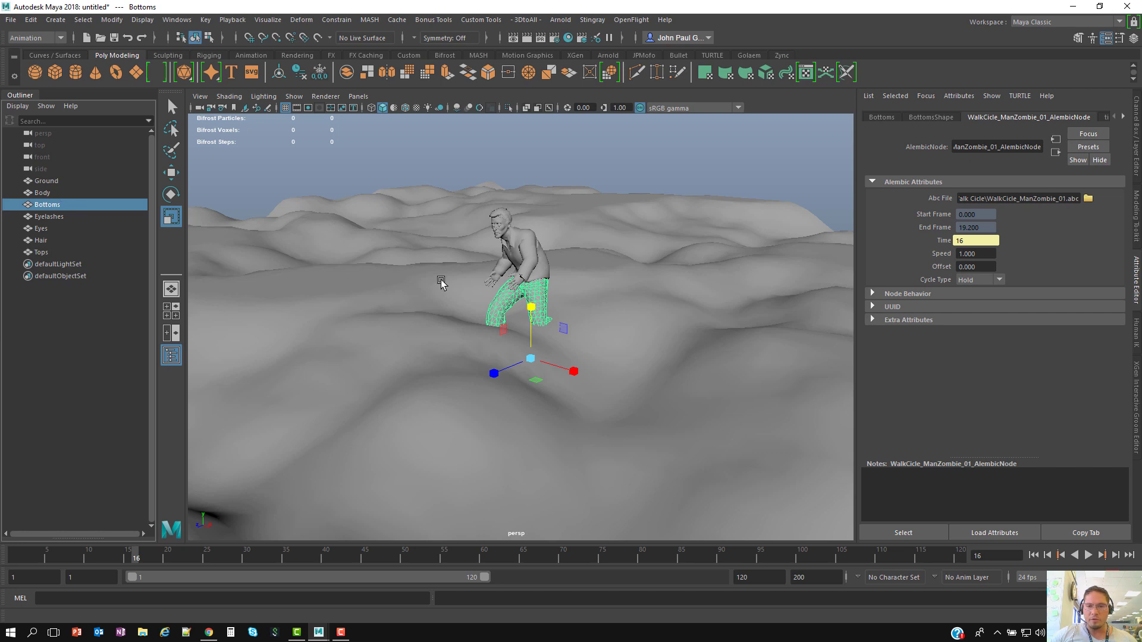
pyautogui.click(982, 280)
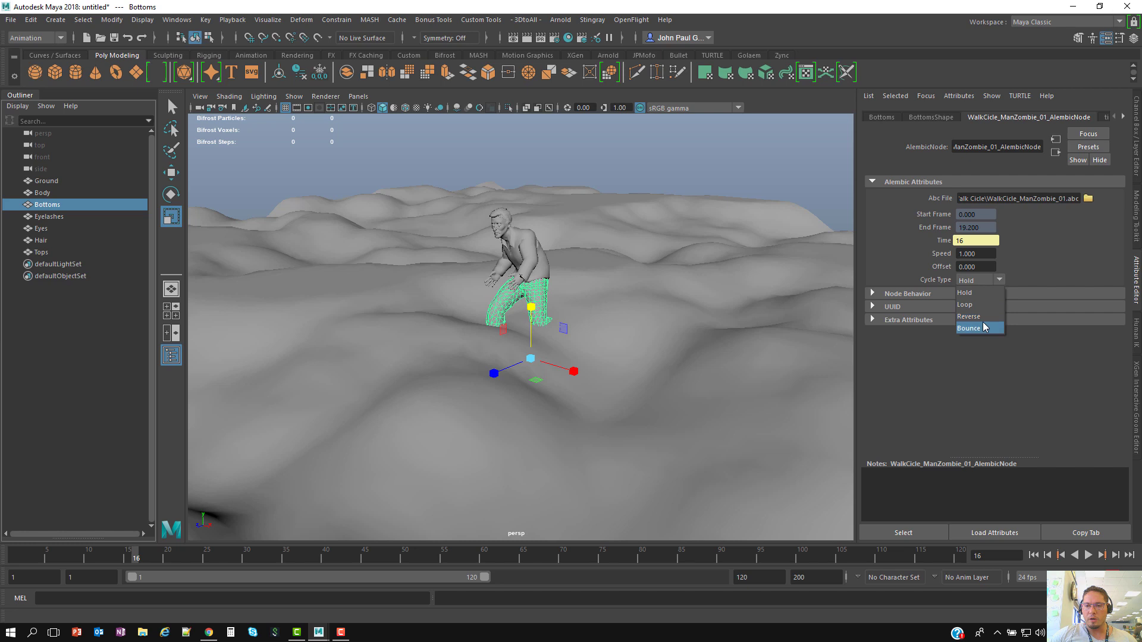
pyautogui.click(964, 304)
pyautogui.keyDown('alt'); pyautogui.moveTo(464, 306); pyautogui.dragTo(471, 307); pyautogui.keyUp('alt')
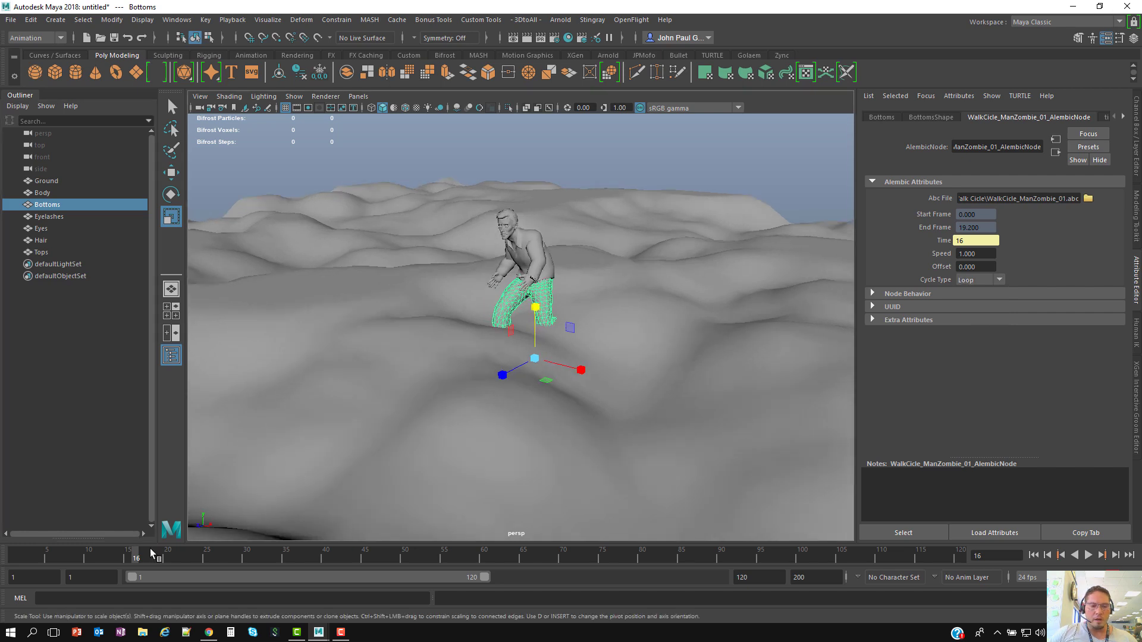
pyautogui.hotkey('alt', 'v')
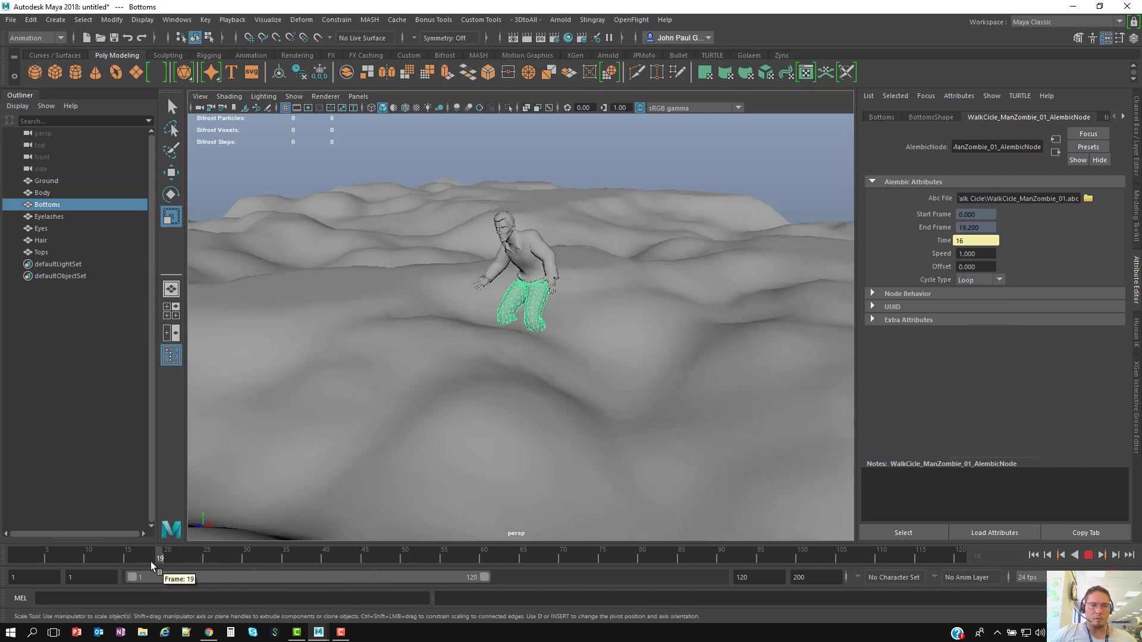
pyautogui.click(151, 561)
# - Group the imported zombie's meshes from Body to Tops, leaving out Ground, and name the group Z01
pyautogui.moveTo(57, 181); pyautogui.dragTo(58, 252)
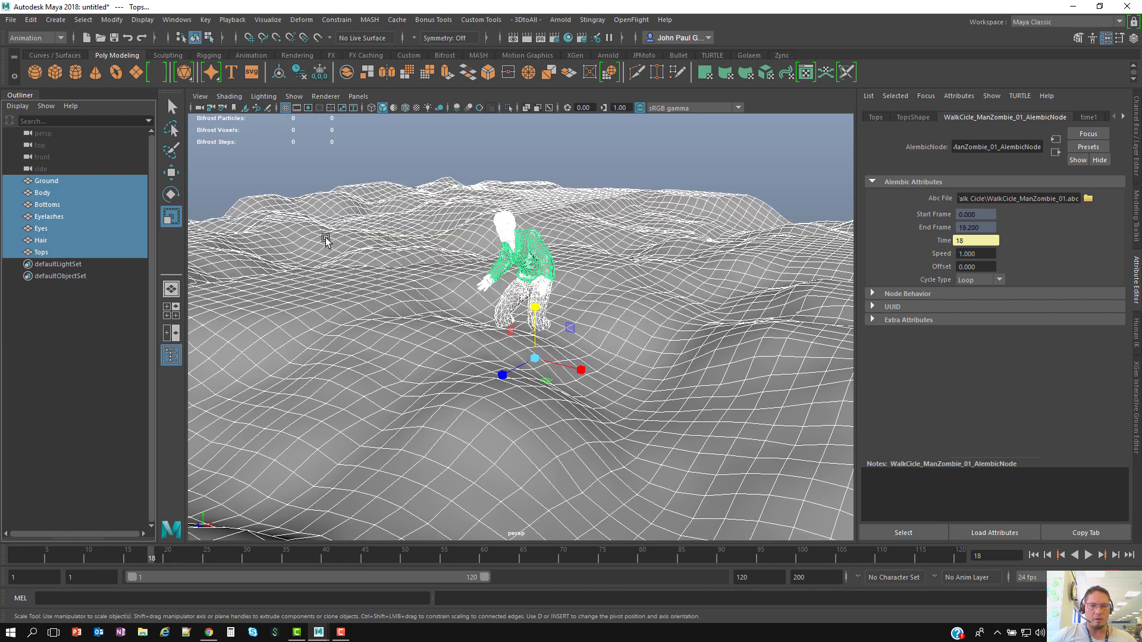
pyautogui.keyDown('ctrl'); pyautogui.click(52, 181); pyautogui.keyUp('ctrl')
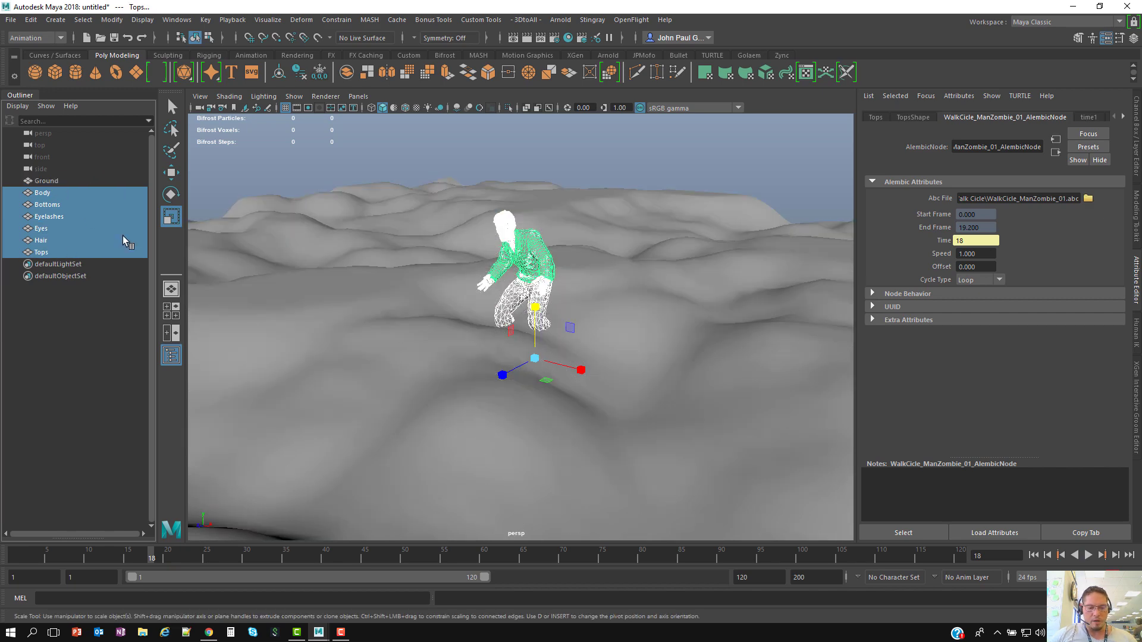
pyautogui.hotkey('ctrl', 'g')
pyautogui.doubleClick(47, 193)
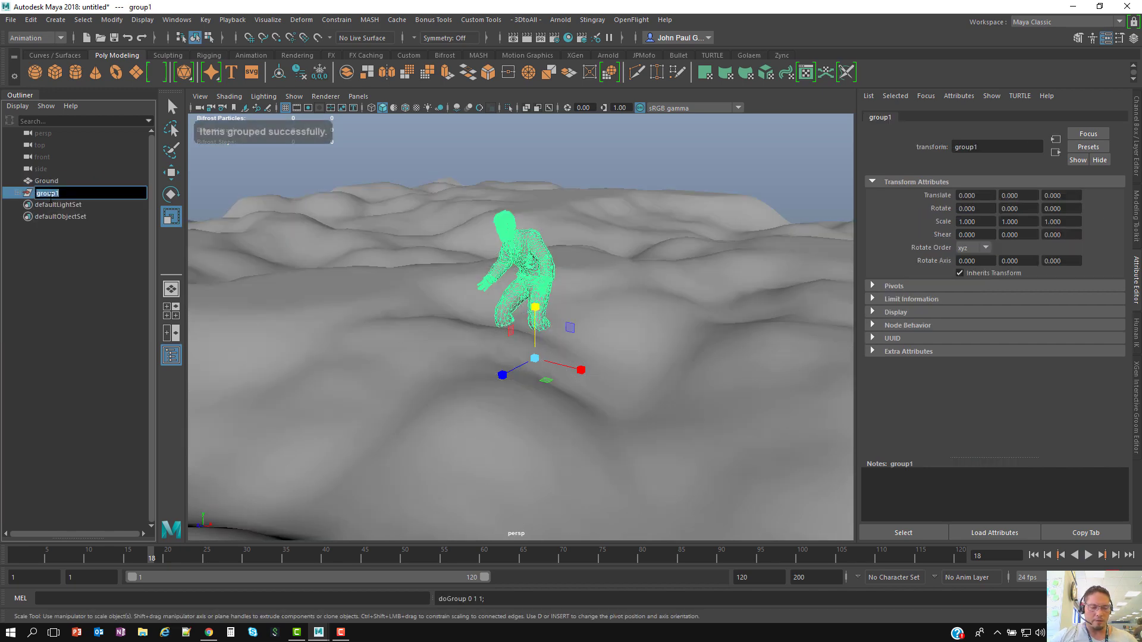
pyautogui.press('Return')
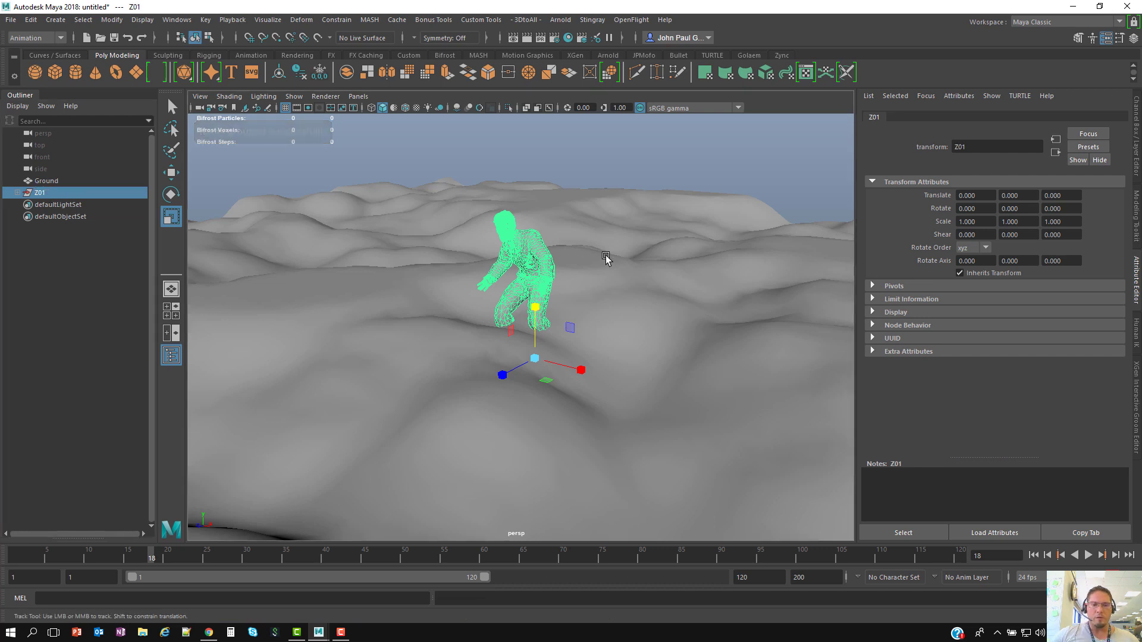
pyautogui.keyDown('alt'); pyautogui.moveTo(606, 257); pyautogui.dragTo(637, 246, button='middle'); pyautogui.keyUp('alt')
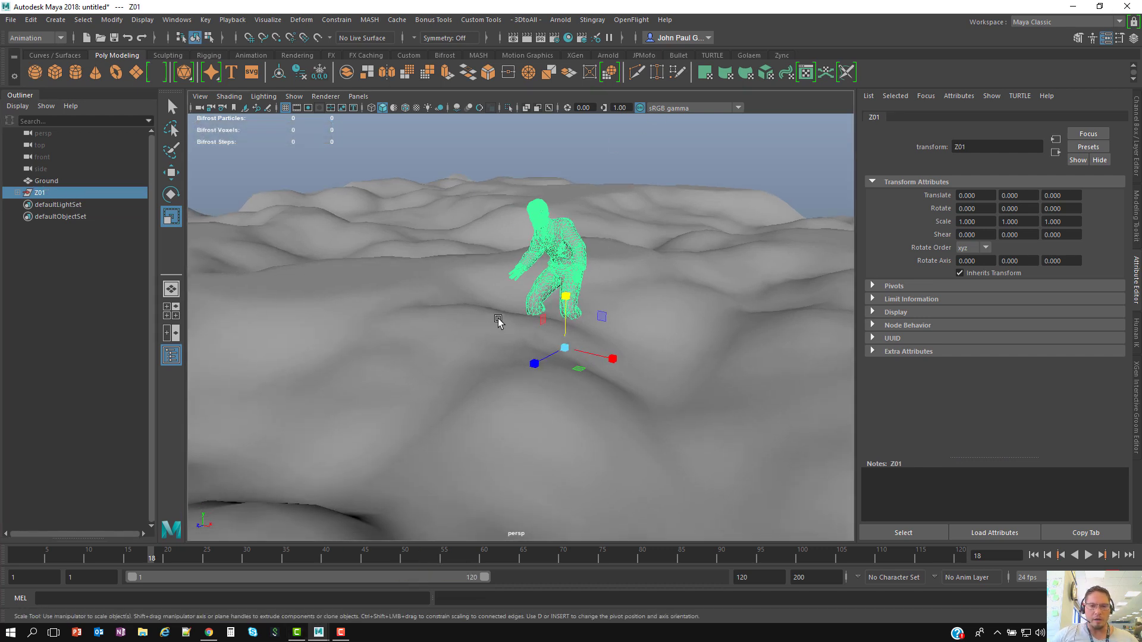
pyautogui.keyDown('alt'); pyautogui.moveTo(568, 326); pyautogui.dragTo(538, 315, button='middle'); pyautogui.keyUp('alt')
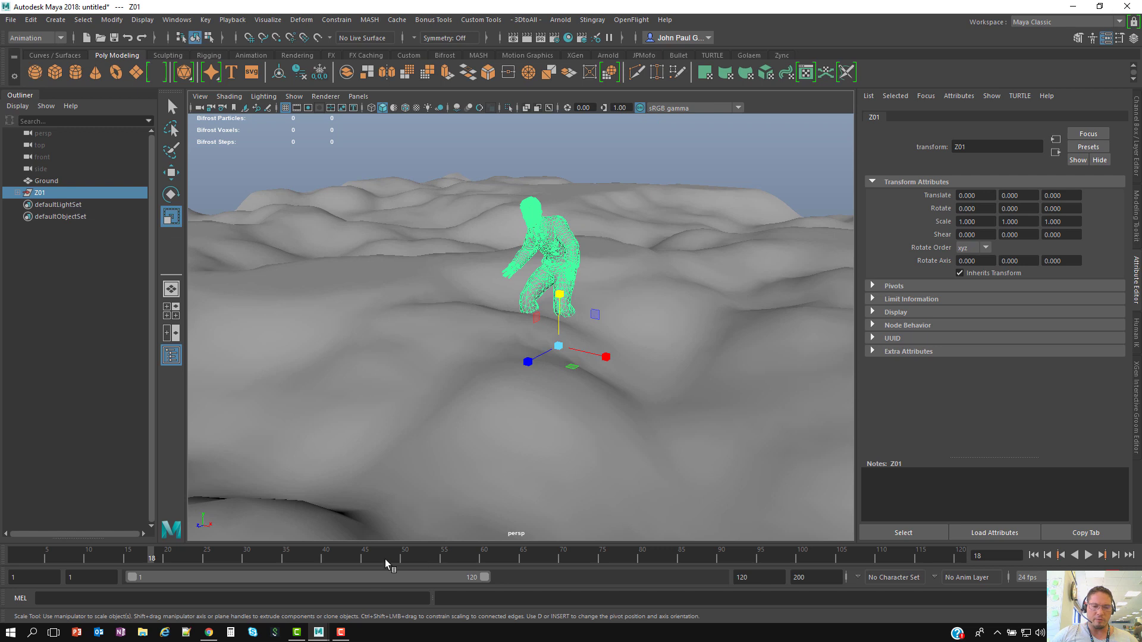
pyautogui.click(341, 633)
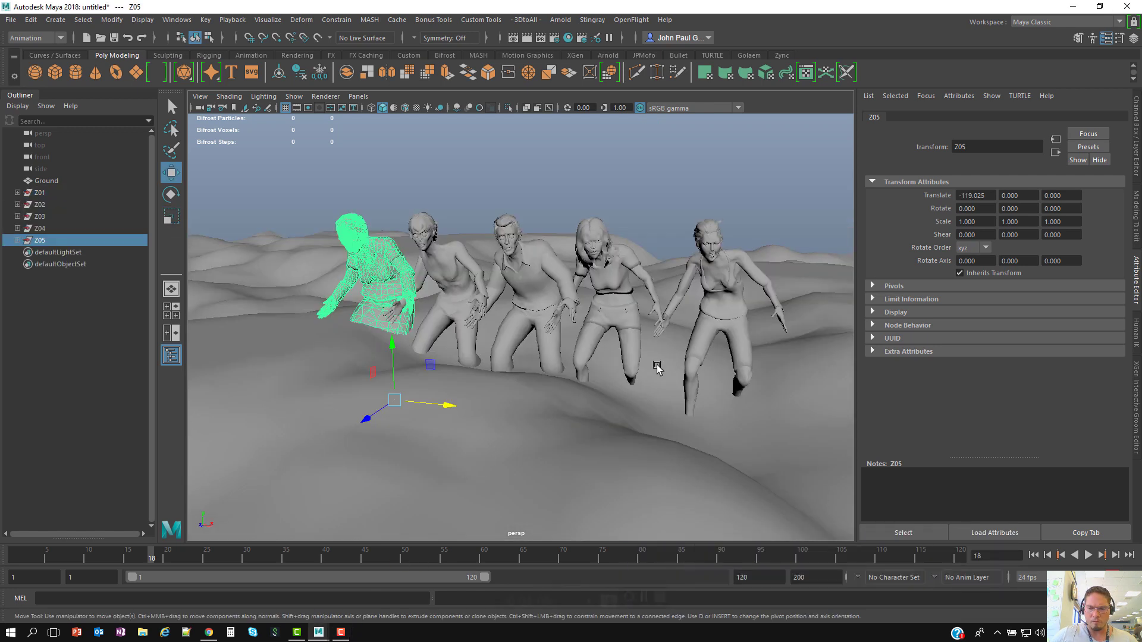
# - Clear the selection and scrub the timeline to frame 16 to check the motion of the five zombies
pyautogui.keyDown('alt'); pyautogui.moveTo(534, 184); pyautogui.dragTo(530, 202, button='middle'); pyautogui.keyUp('alt')
pyautogui.click(529, 202)
pyautogui.keyDown('alt'); pyautogui.moveTo(520, 349); pyautogui.dragTo(563, 369, button='middle'); pyautogui.keyUp('alt')
pyautogui.keyDown('alt'); pyautogui.moveTo(563, 369); pyautogui.dragTo(511, 379, button='right'); pyautogui.keyUp('alt')
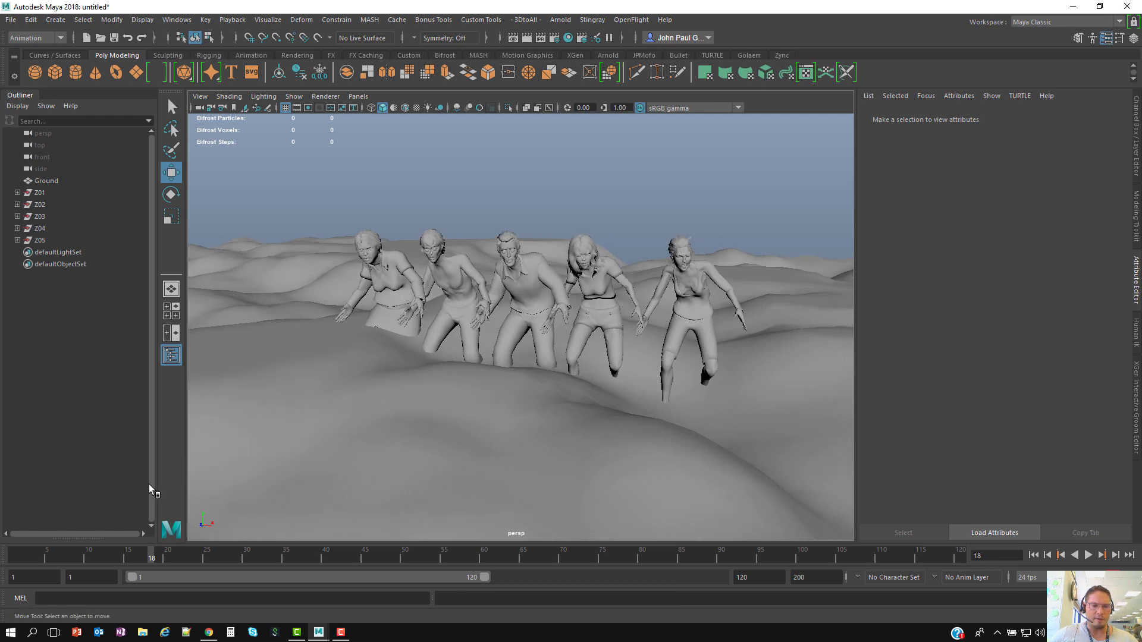
pyautogui.moveTo(20, 555); pyautogui.dragTo(135, 552)
# - Set the Alembic cycle type of the Z05 zombie to Loop and its offset to 2
pyautogui.click(18, 240)
pyautogui.click(55, 253)
pyautogui.click(24, 253)
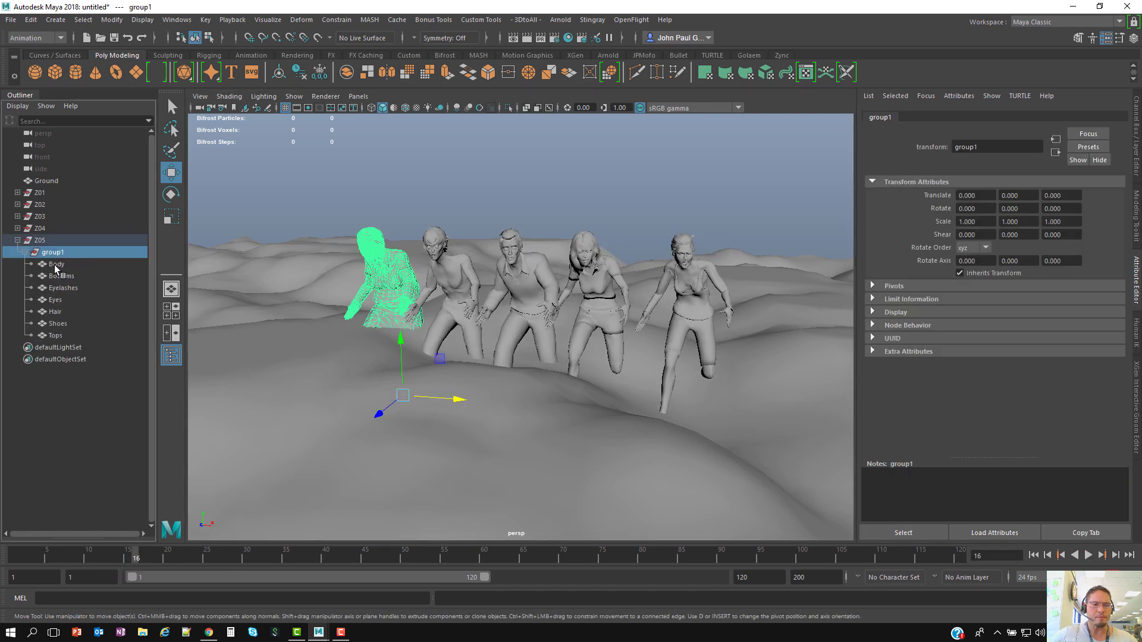
pyautogui.click(56, 264)
pyautogui.click(1018, 118)
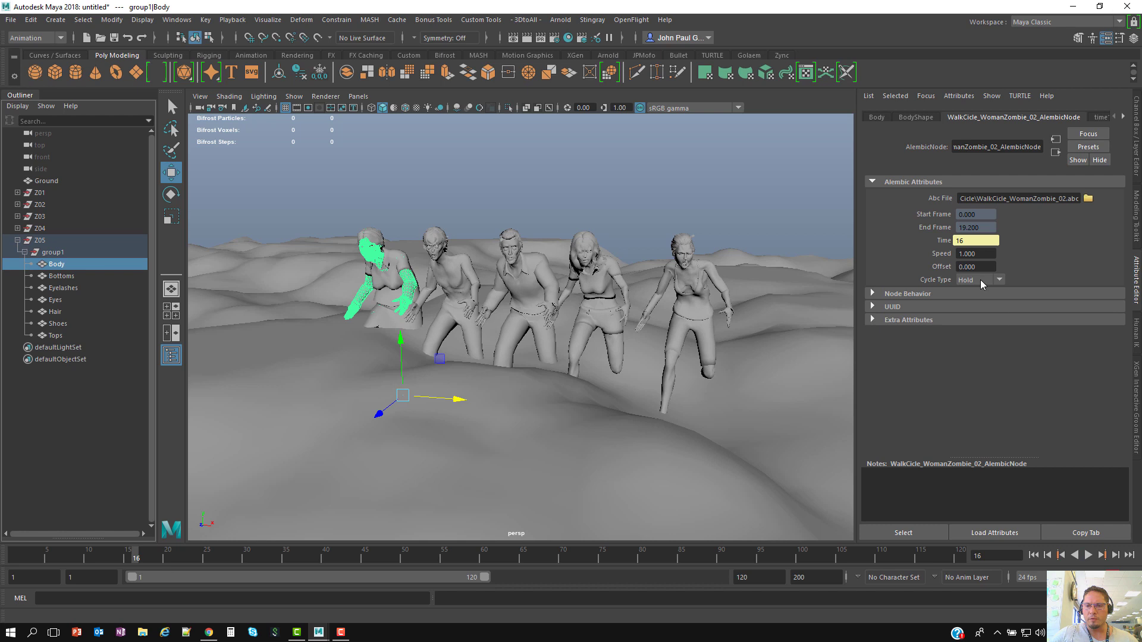
pyautogui.click(965, 304)
pyautogui.keyDown('alt'); pyautogui.moveTo(545, 311); pyautogui.dragTo(606, 331); pyautogui.keyUp('alt')
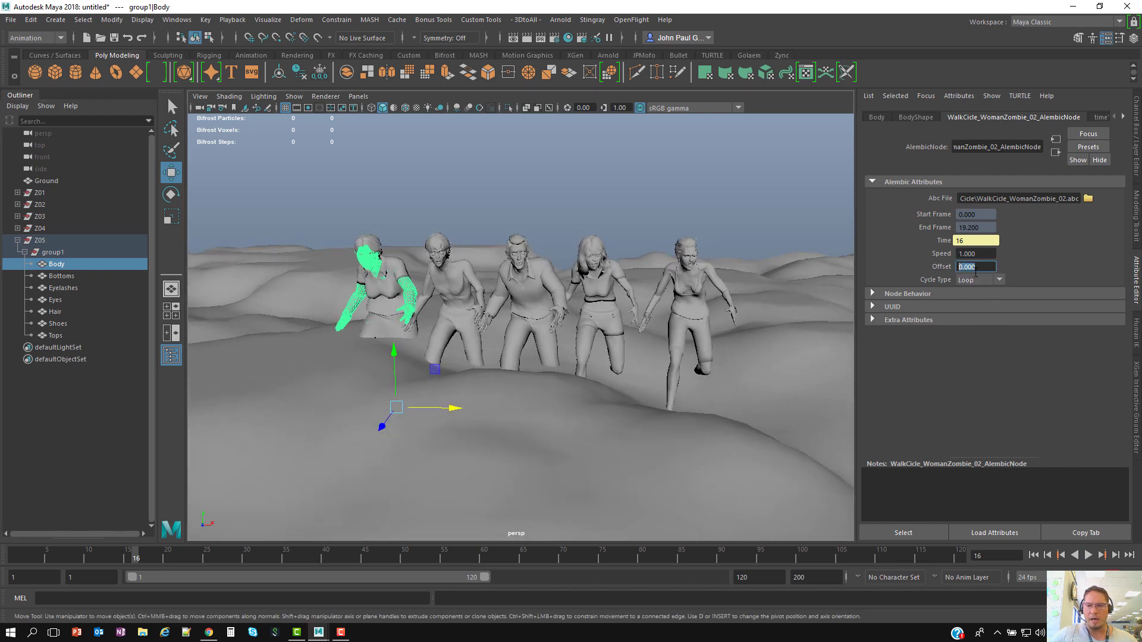
pyautogui.keyDown('alt'); pyautogui.moveTo(703, 305); pyautogui.dragTo(671, 312); pyautogui.keyUp('alt')
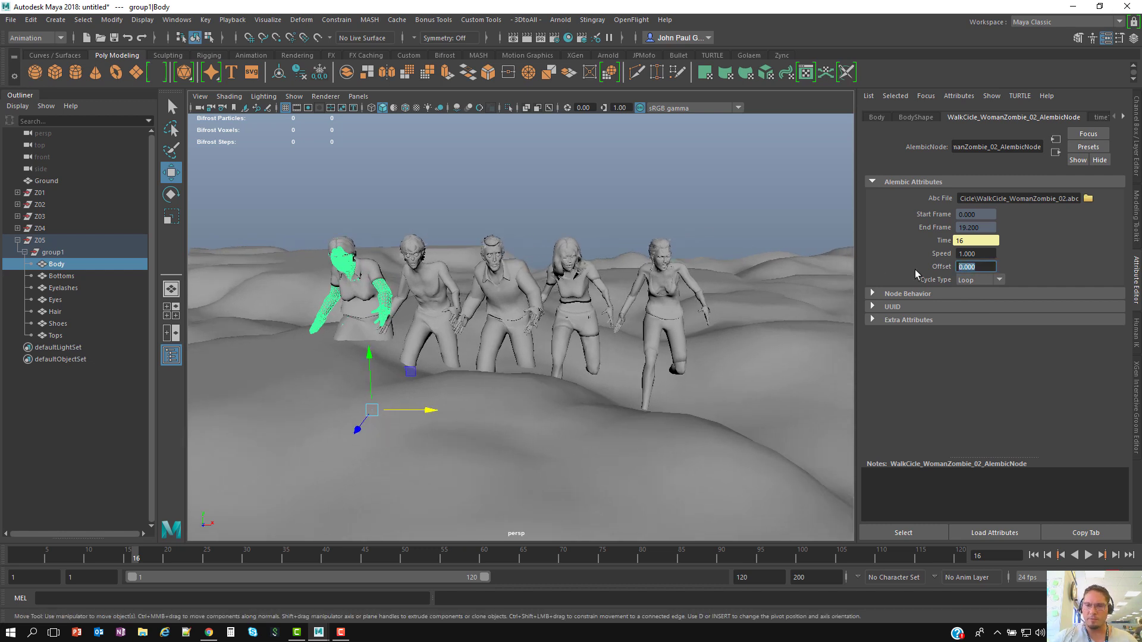
pyautogui.write('2')
pyautogui.press('Return')
# - Set the Alembic offset of the Z04 zombie to -4 through its Body mesh
pyautogui.click(18, 228)
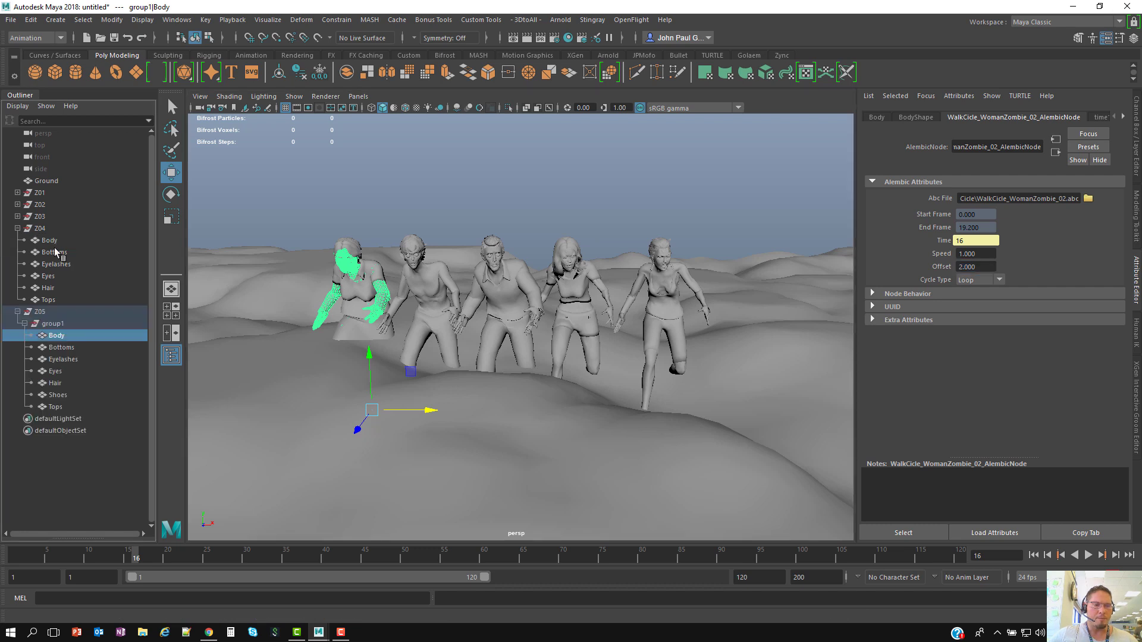
pyautogui.click(49, 240)
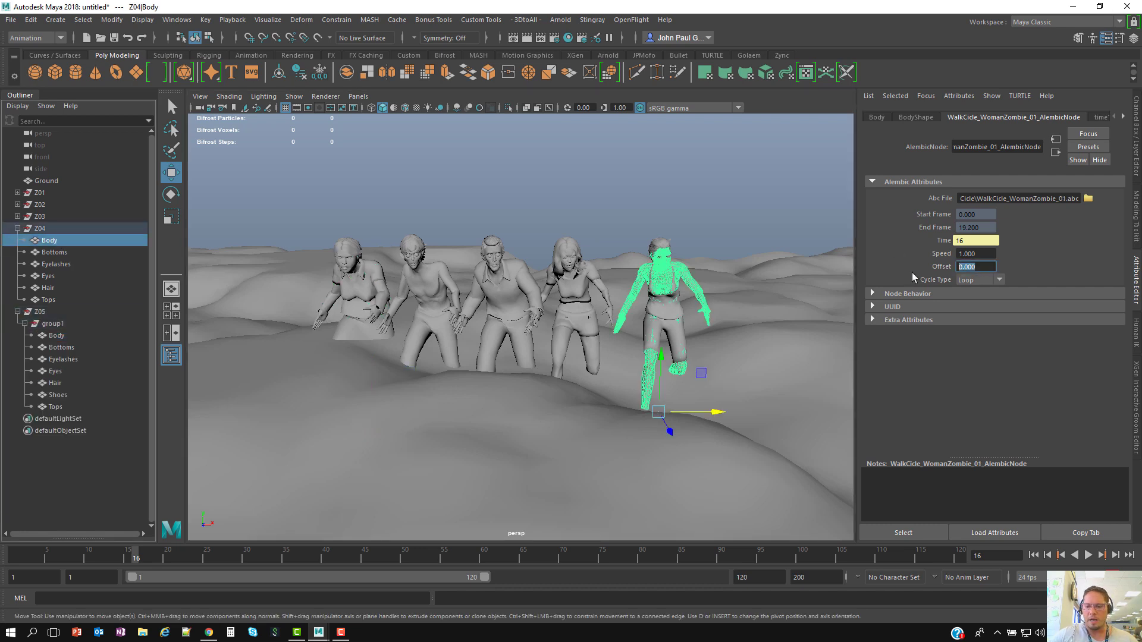
pyautogui.press('Return')
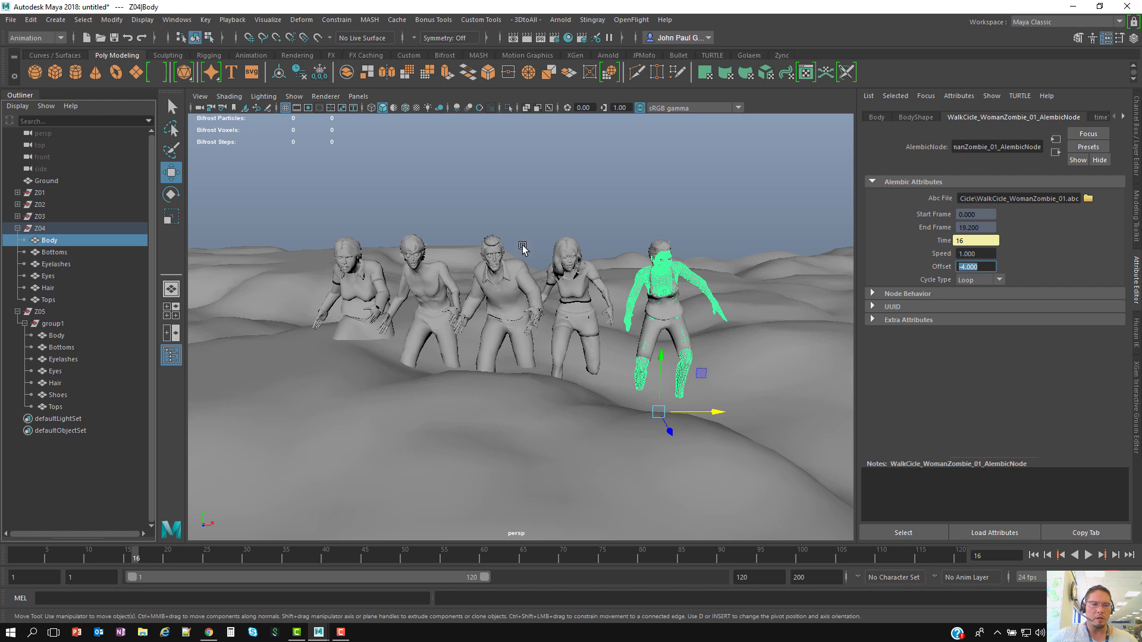
# - Set the Alembic offset of the Z03 zombie to 5 through its Bottoms mesh
pyautogui.click(18, 216)
pyautogui.click(54, 239)
pyautogui.click(989, 269)
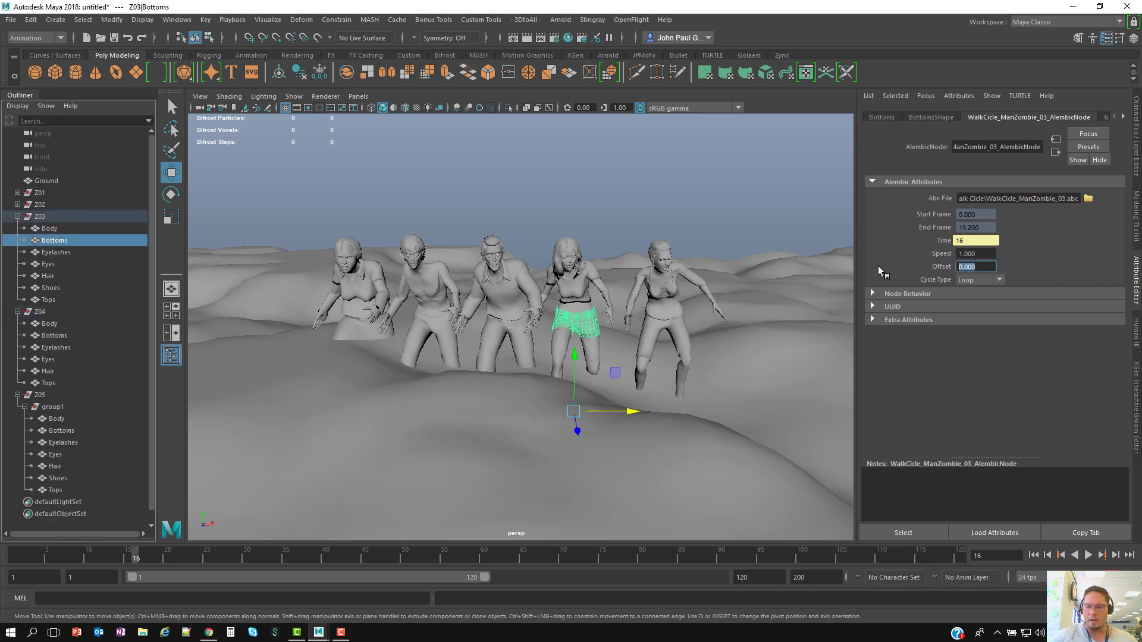
pyautogui.write('5')
pyautogui.press('Return')
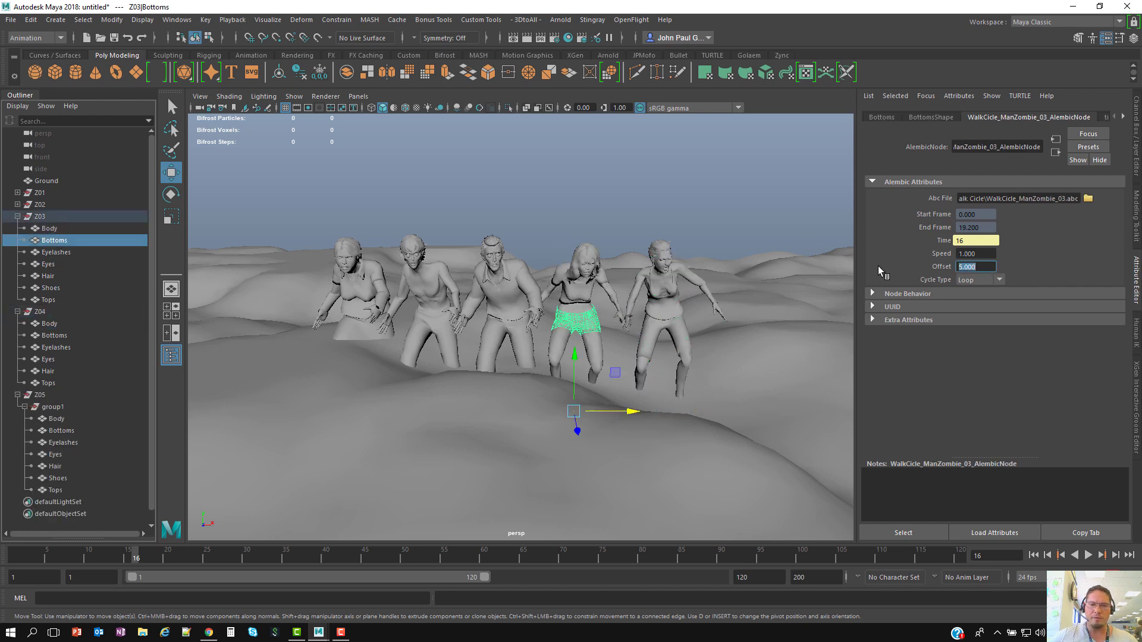
# - Set the Alembic offset of the Z02 zombie to 3 through its Body mesh
pyautogui.click(18, 204)
pyautogui.click(49, 216)
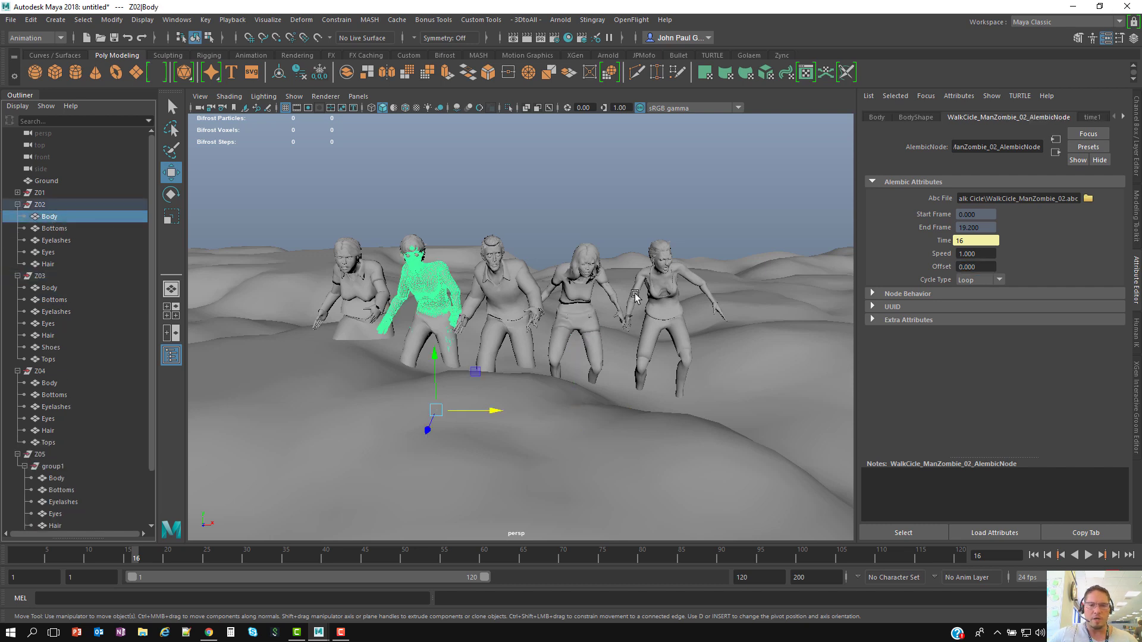
pyautogui.click(989, 268)
pyautogui.write('3')
pyautogui.press('Return')
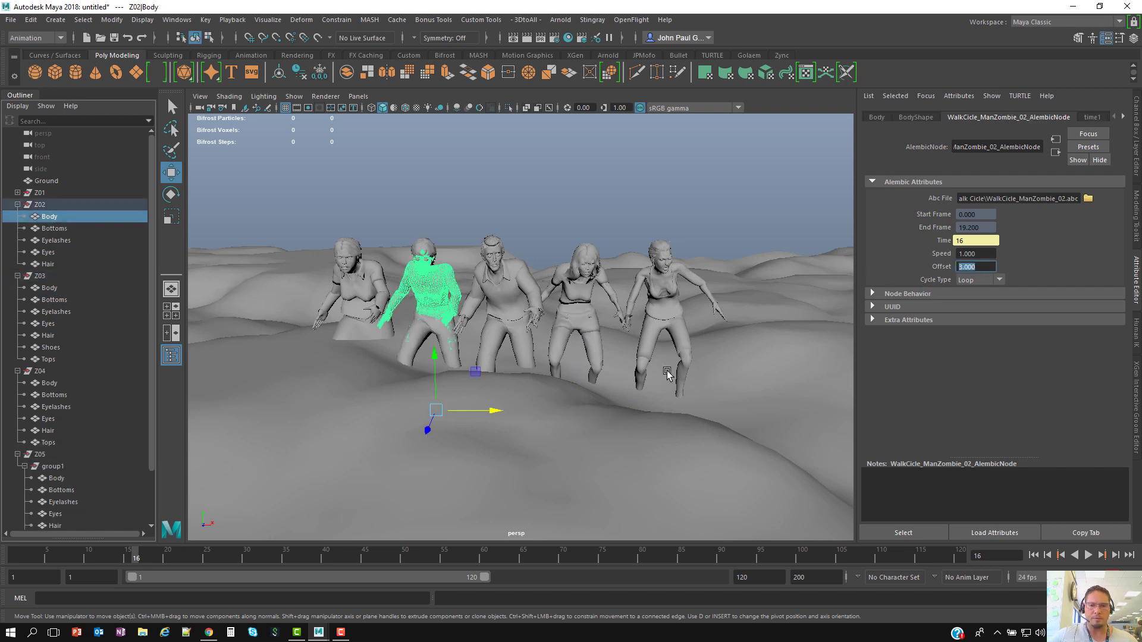
# - Play the timeline through to frame 96 to check the staggered looping of the five zombies
pyautogui.moveTo(25, 555); pyautogui.dragTo(135, 559)
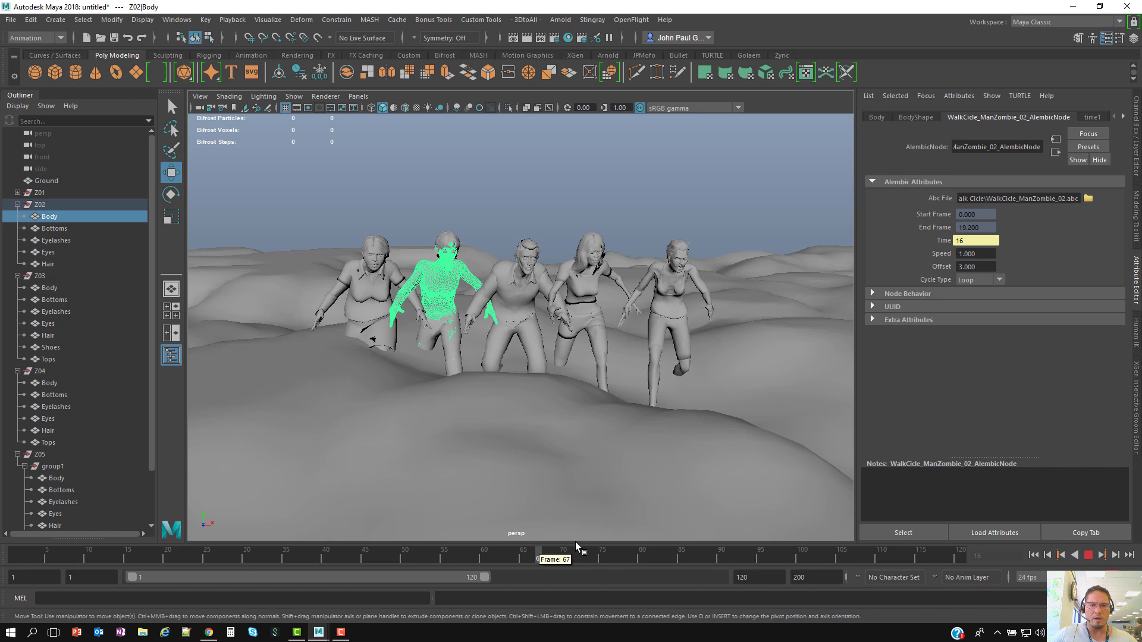
pyautogui.click(770, 553)
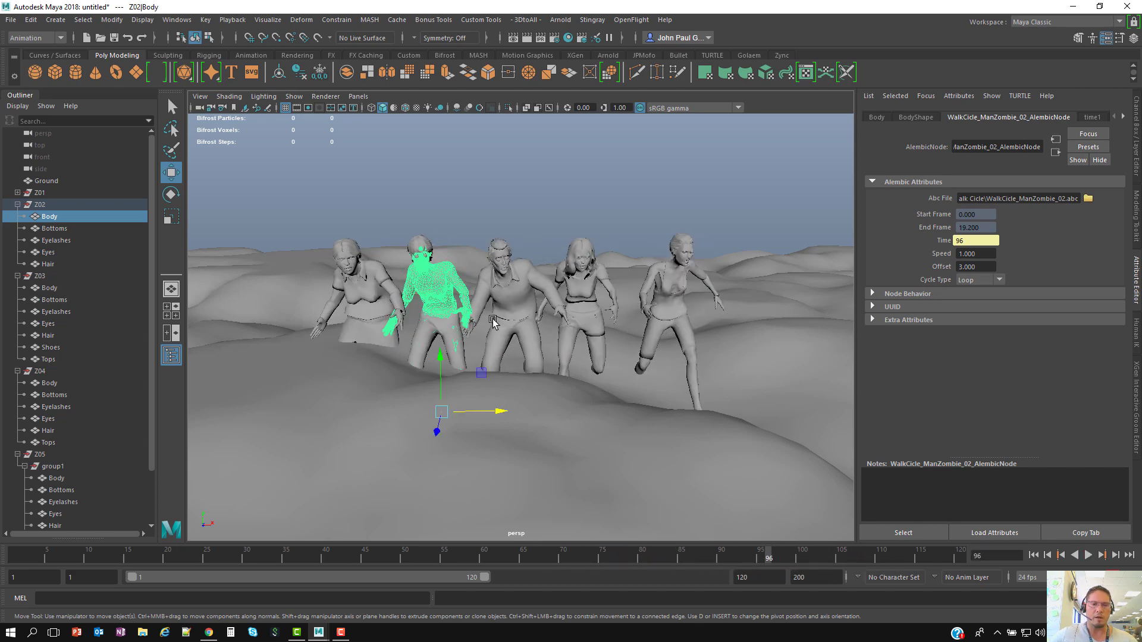
pyautogui.keyDown('alt'); pyautogui.moveTo(594, 356); pyautogui.dragTo(491, 323, button='right'); pyautogui.keyUp('alt')
# - Scale the Ground mesh up uniformly so the hills are much larger relative to the zombies
pyautogui.click(602, 387)
pyautogui.scroll(3, 522, 420)
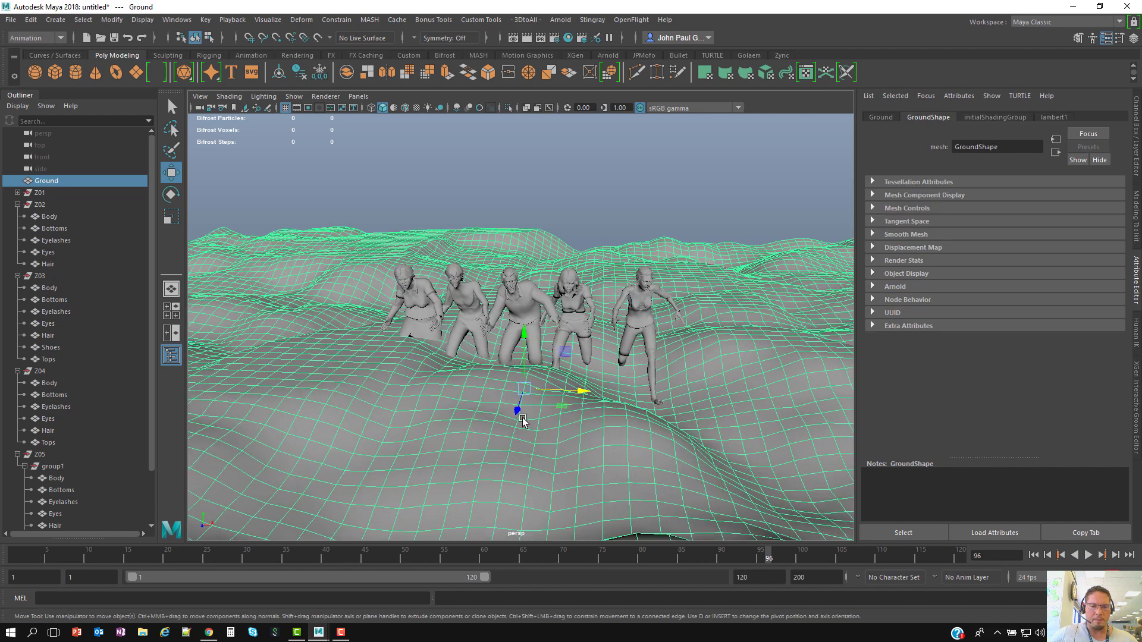
pyautogui.keyDown('alt'); pyautogui.moveTo(615, 422); pyautogui.dragTo(535, 333, button='right'); pyautogui.keyUp('alt')
pyautogui.keyDown('alt'); pyautogui.moveTo(535, 333); pyautogui.dragTo(541, 268, button='middle'); pyautogui.keyUp('alt')
pyautogui.moveTo(536, 259); pyautogui.dragTo(915, 268)
pyautogui.scroll(-10, 657, 342)
pyautogui.click(175, 220)
pyautogui.keyDown('alt'); pyautogui.moveTo(533, 367); pyautogui.dragTo(485, 351); pyautogui.keyUp('alt')
pyautogui.keyDown('alt'); pyautogui.moveTo(520, 334); pyautogui.dragTo(543, 349, button='right'); pyautogui.keyUp('alt')
pyautogui.keyDown('alt'); pyautogui.moveTo(497, 317); pyautogui.dragTo(496, 349, button='middle'); pyautogui.keyUp('alt')
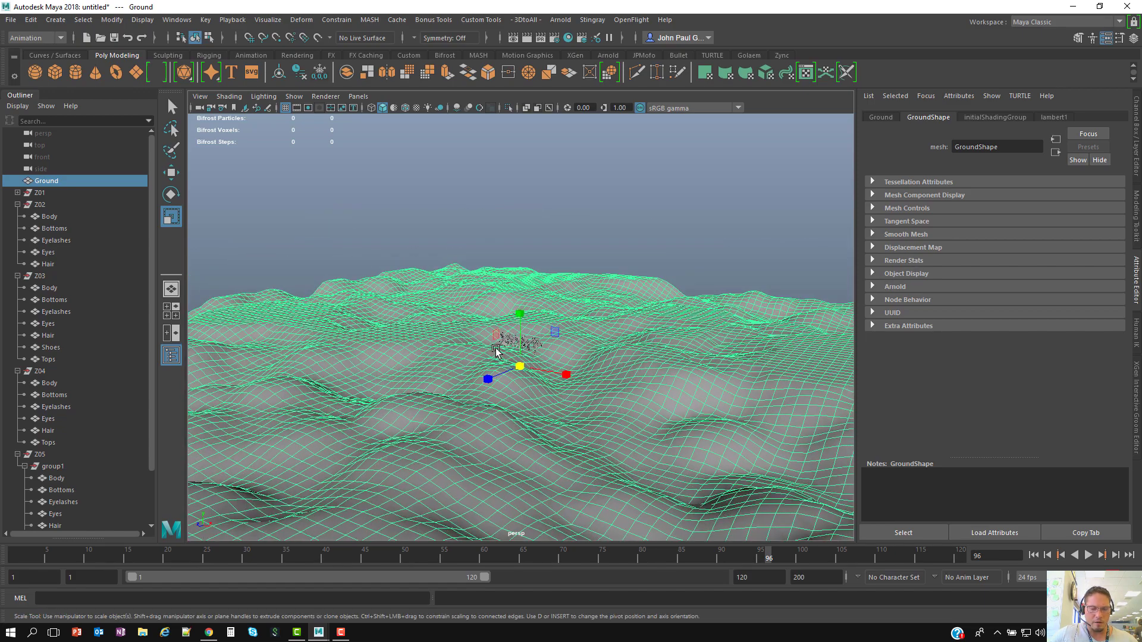
# - Move the Ground mesh down about 174 cm so the zombies' feet are above the terrain, and clear the selection
pyautogui.press('w')
pyautogui.moveTo(522, 310); pyautogui.dragTo(523, 325)
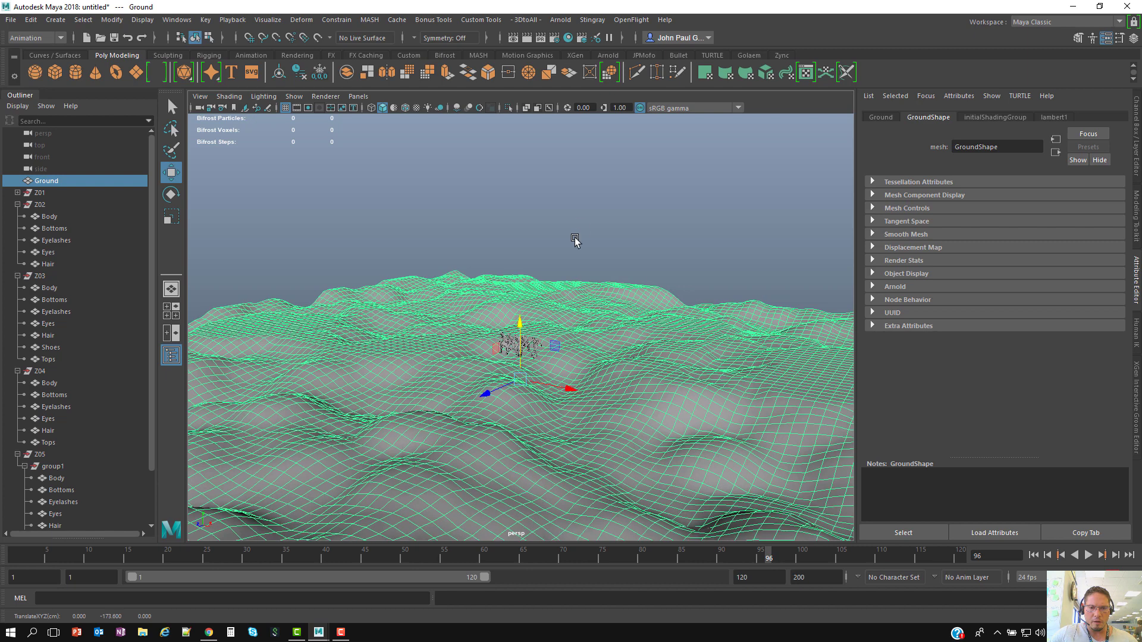
pyautogui.click(575, 238)
pyautogui.keyDown('alt'); pyautogui.moveTo(555, 285); pyautogui.dragTo(556, 223, button='middle'); pyautogui.keyUp('alt')
pyautogui.keyDown('alt'); pyautogui.moveTo(535, 351); pyautogui.dragTo(570, 352, button='right'); pyautogui.keyUp('alt')
pyautogui.keyDown('alt'); pyautogui.moveTo(505, 276); pyautogui.dragTo(520, 311); pyautogui.keyUp('alt')
pyautogui.keyDown('alt'); pyautogui.moveTo(520, 311); pyautogui.dragTo(579, 329, button='right'); pyautogui.keyUp('alt')
pyautogui.keyDown('alt'); pyautogui.moveTo(579, 330); pyautogui.dragTo(607, 385, button='middle'); pyautogui.keyUp('alt')
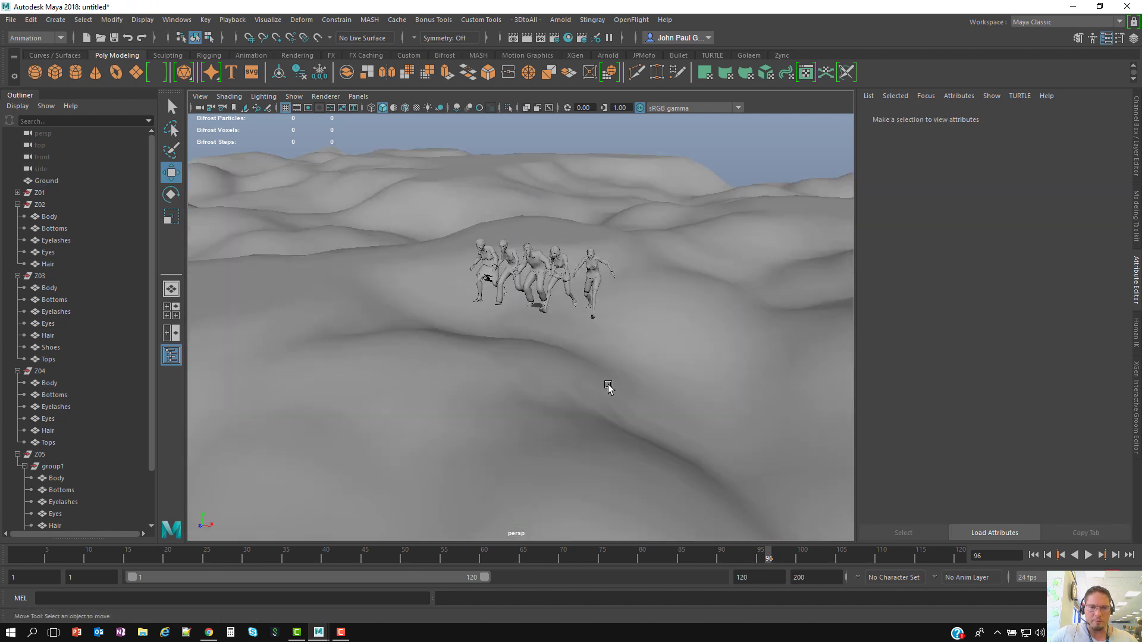
pyautogui.keyDown('alt'); pyautogui.moveTo(483, 253); pyautogui.dragTo(532, 334); pyautogui.keyUp('alt')
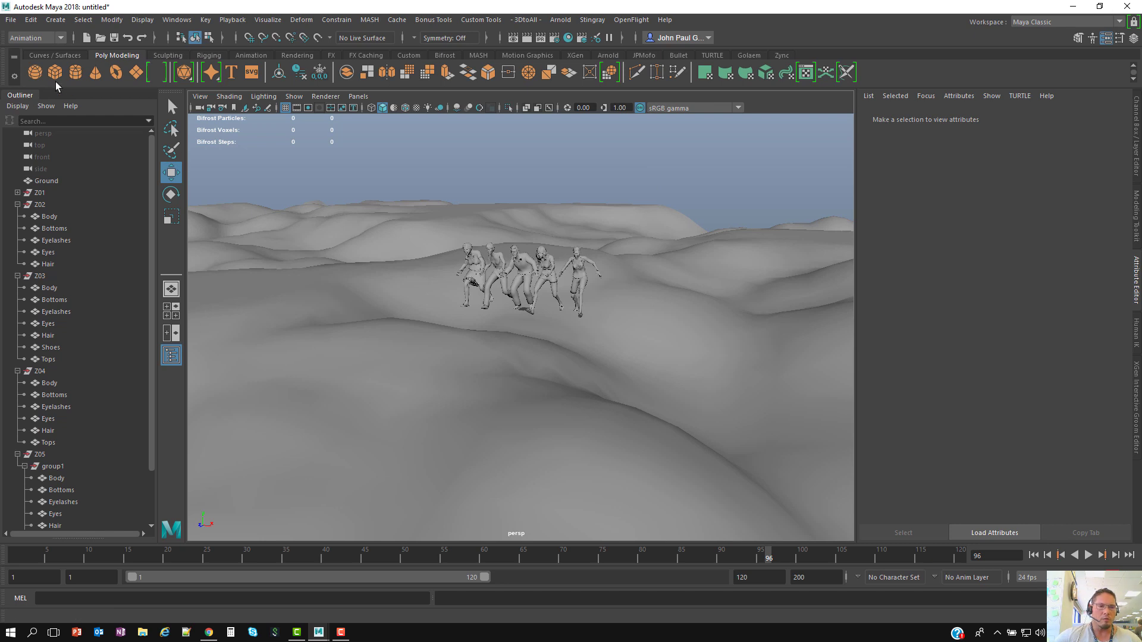
# - Create a polygon plane at the zombies' feet, raise it slightly and scale it up
pyautogui.click(136, 76)
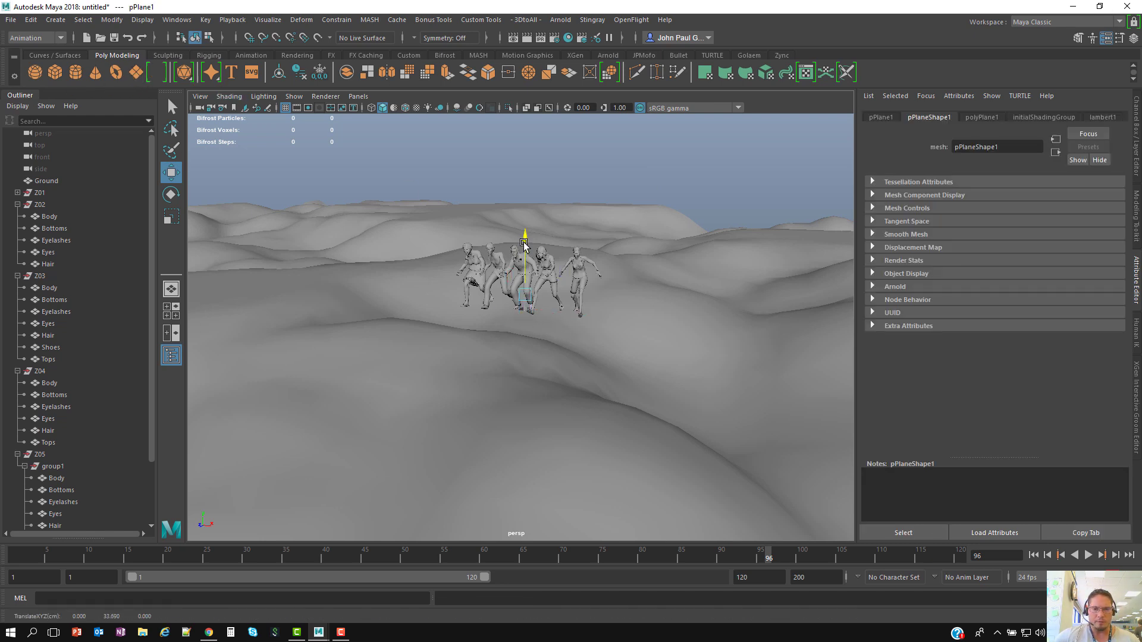
pyautogui.press('r')
pyautogui.moveTo(547, 321)
pyautogui.keyDown('alt'); pyautogui.mouseDown()
pyautogui.moveTo(522, 340)
pyautogui.moveTo(539, 300)
pyautogui.mouseUp(); pyautogui.keyUp('alt')
pyautogui.keyDown('alt'); pyautogui.moveTo(500, 307); pyautogui.dragTo(497, 327); pyautogui.keyUp('alt')
pyautogui.keyDown('alt'); pyautogui.moveTo(497, 327); pyautogui.dragTo(579, 347, button='right'); pyautogui.keyUp('alt')
pyautogui.keyDown('alt'); pyautogui.moveTo(579, 347); pyautogui.dragTo(587, 337); pyautogui.keyUp('alt')
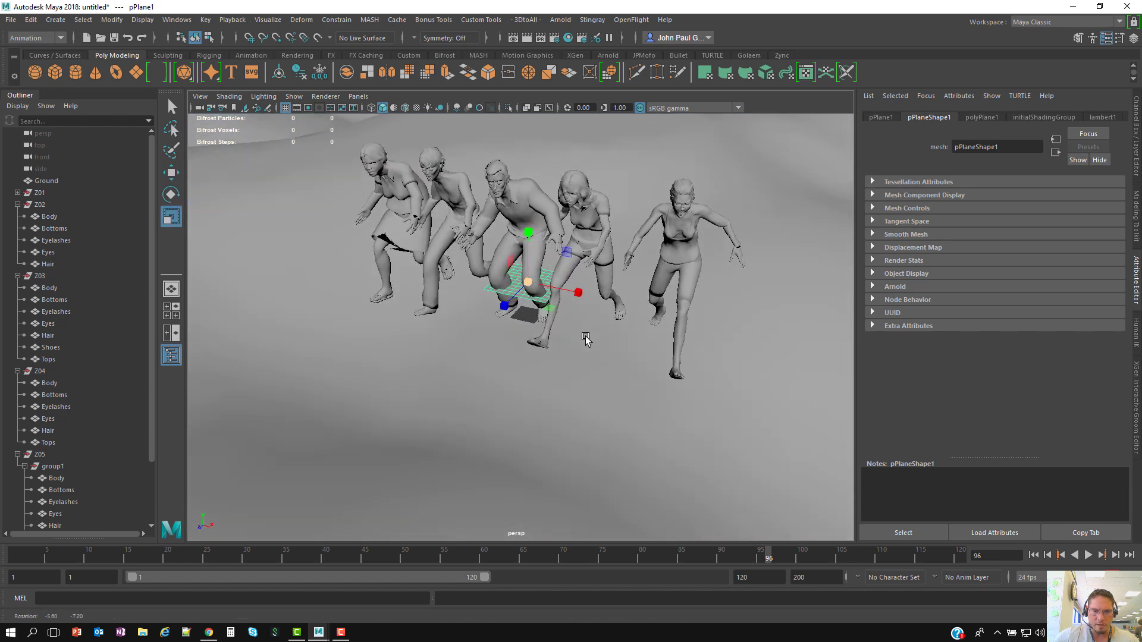
# - Set the polygon plane's width and height subdivisions to 5 each
pyautogui.keyDown('alt'); pyautogui.moveTo(586, 337); pyautogui.dragTo(649, 357, button='right'); pyautogui.keyUp('alt')
pyautogui.click(975, 119)
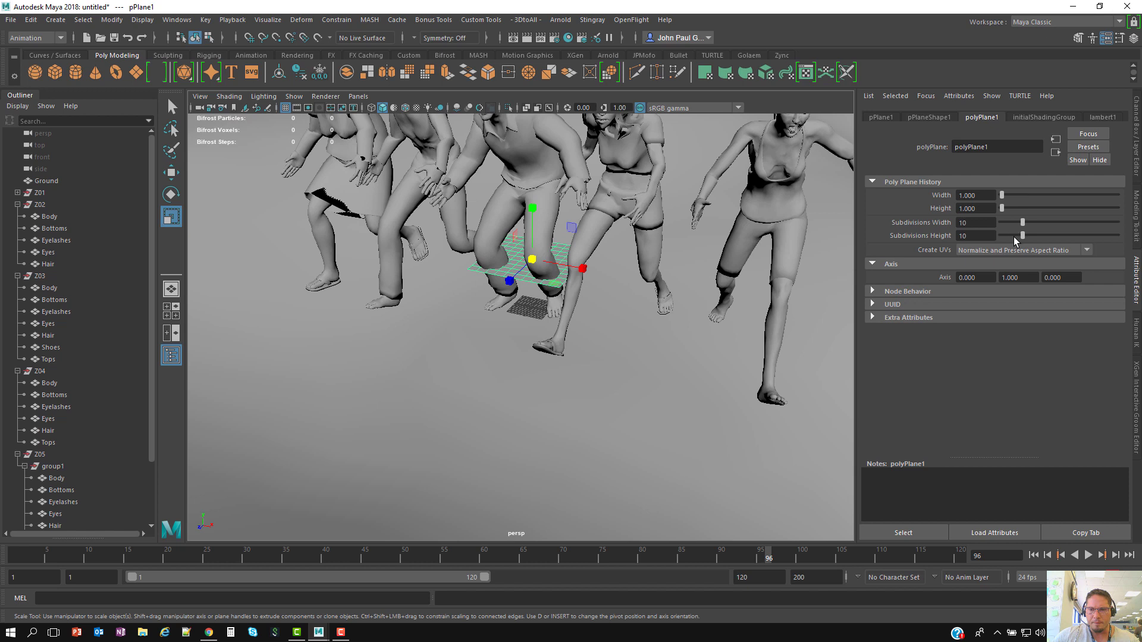
pyautogui.keyDown('alt'); pyautogui.moveTo(508, 261); pyautogui.dragTo(537, 261); pyautogui.keyUp('alt')
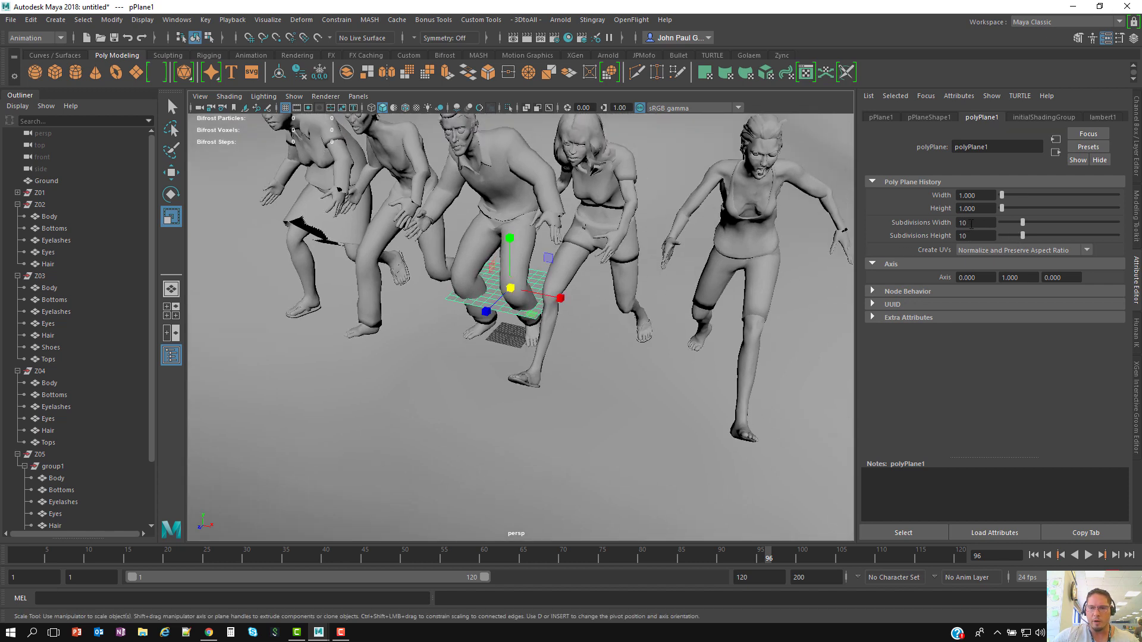
pyautogui.write('5')
pyautogui.press('Tab')
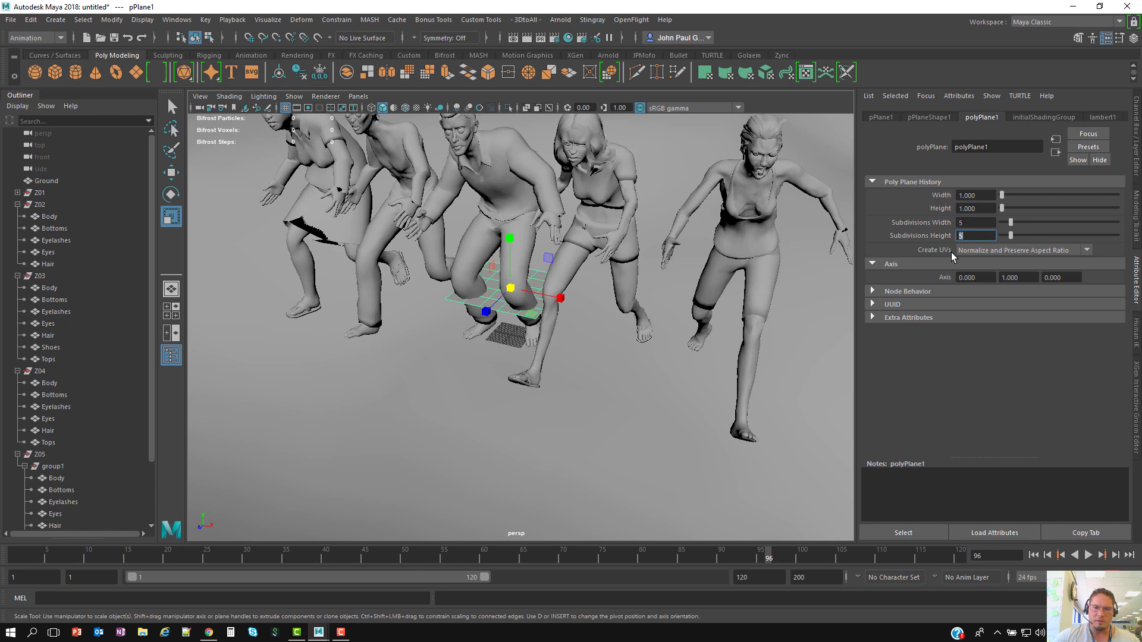
# - Create a MASH network from the plane with geometry type Mesh and a grid distribution
pyautogui.keyDown('alt'); pyautogui.moveTo(465, 356); pyautogui.dragTo(483, 371, button='right'); pyautogui.keyUp('alt')
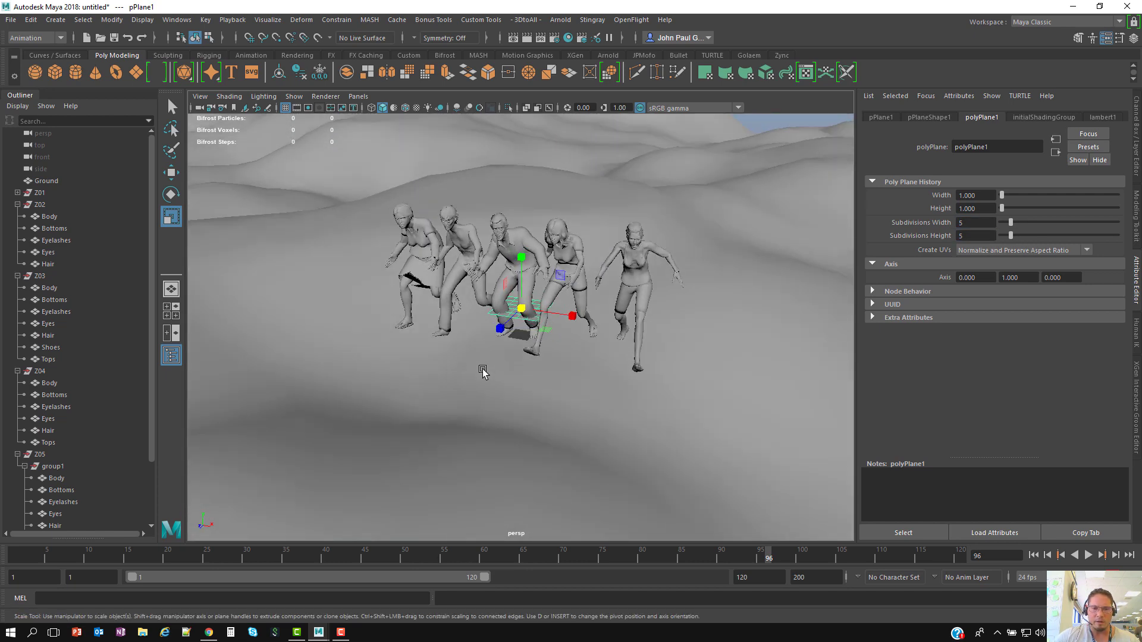
pyautogui.keyDown('alt'); pyautogui.moveTo(560, 364); pyautogui.dragTo(524, 325, button='right'); pyautogui.keyUp('alt')
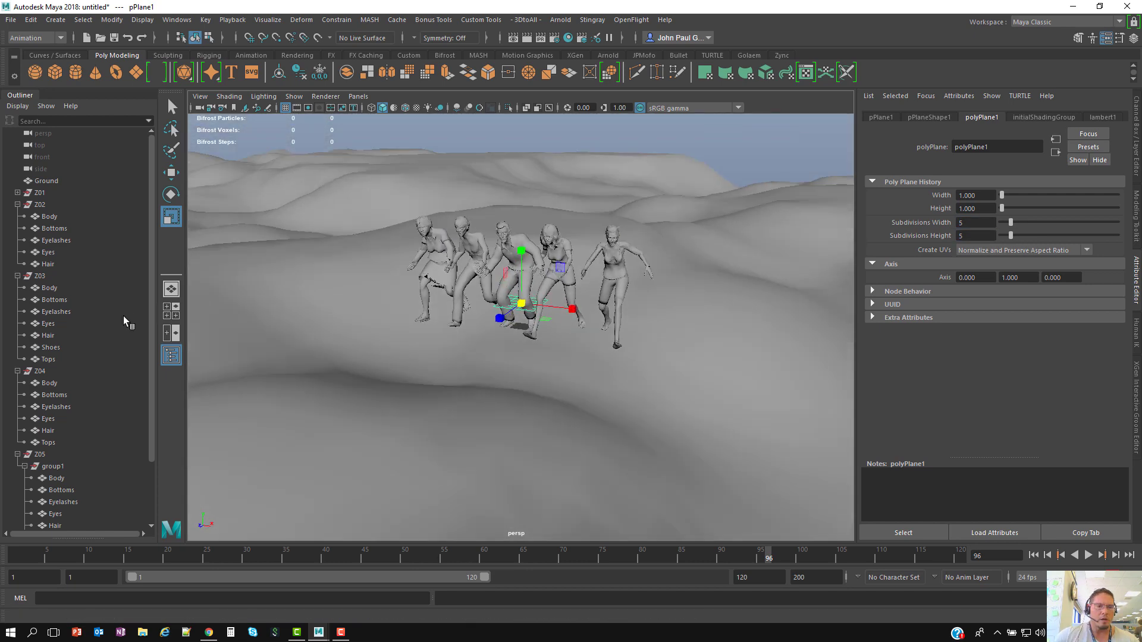
pyautogui.click(37, 40)
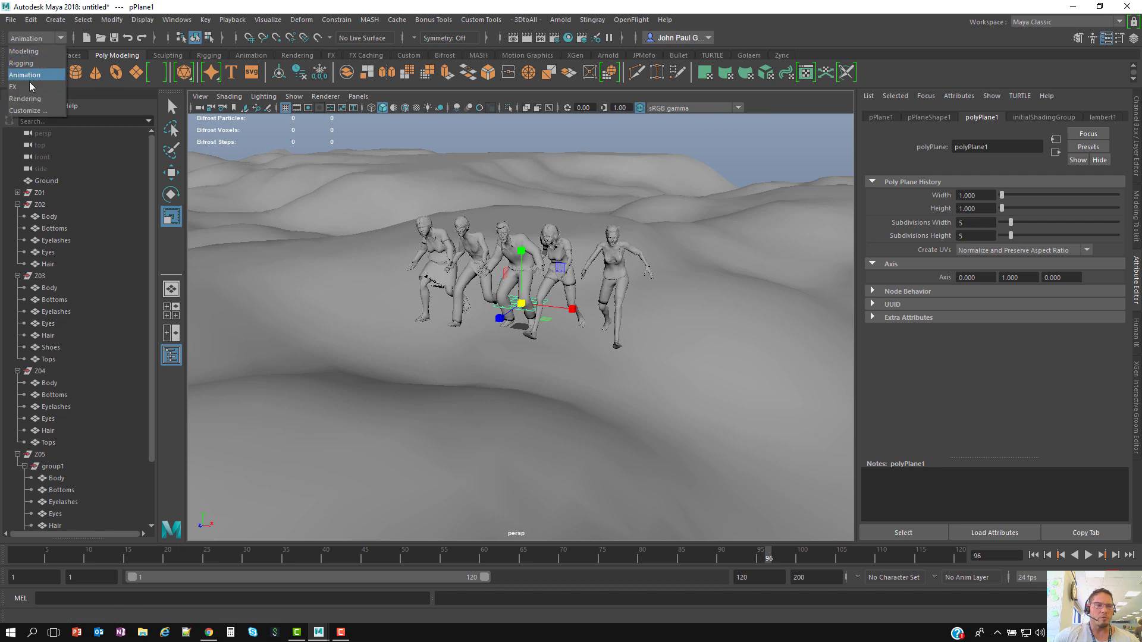
pyautogui.click(29, 81)
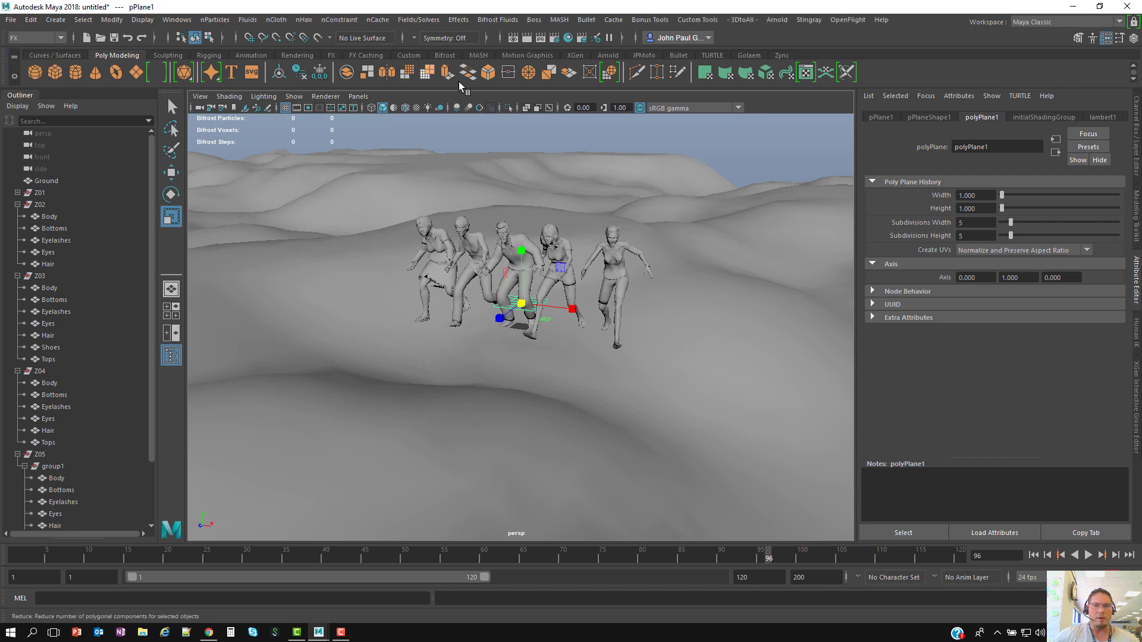
pyautogui.click(548, 20)
pyautogui.click(662, 40)
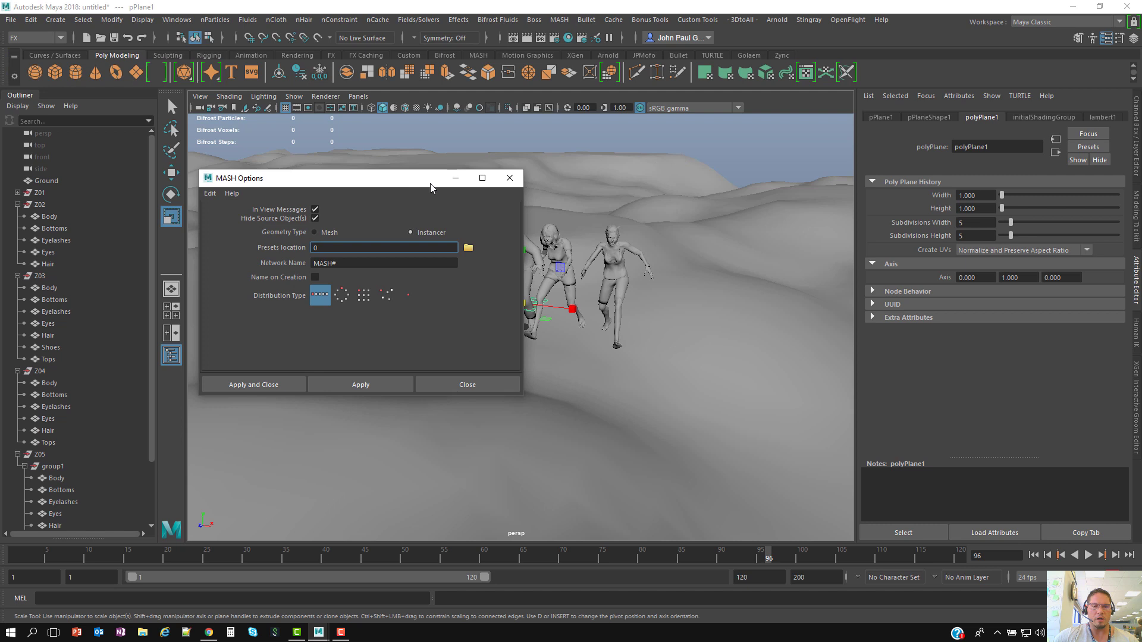
pyautogui.moveTo(431, 183); pyautogui.dragTo(711, 162)
pyautogui.moveTo(635, 165); pyautogui.dragTo(342, 165)
pyautogui.click(350, 273)
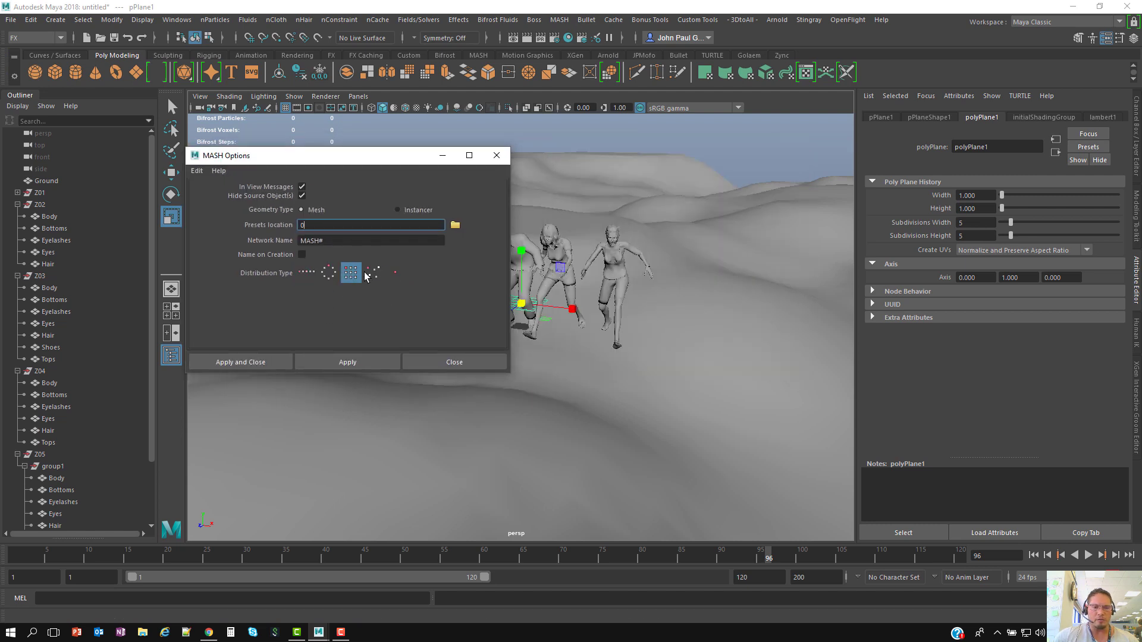
pyautogui.click(256, 362)
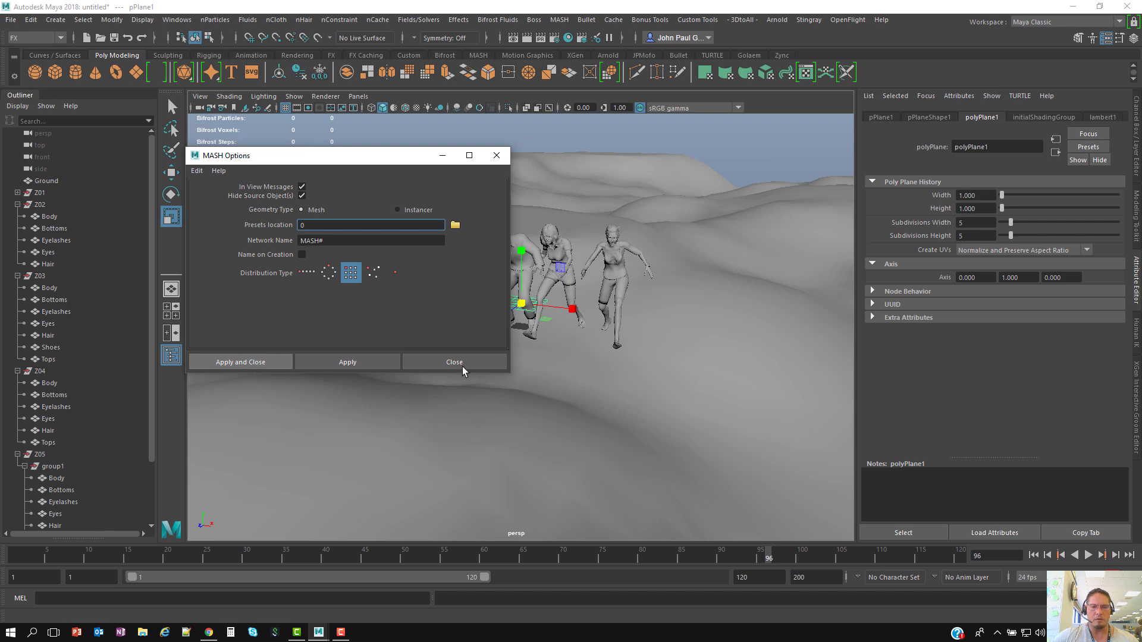
# - Assign a new red aiStandardSurface material to MASH1_ReproMesh
pyautogui.keyDown('alt'); pyautogui.moveTo(707, 330); pyautogui.dragTo(683, 277, button='right'); pyautogui.keyUp('alt')
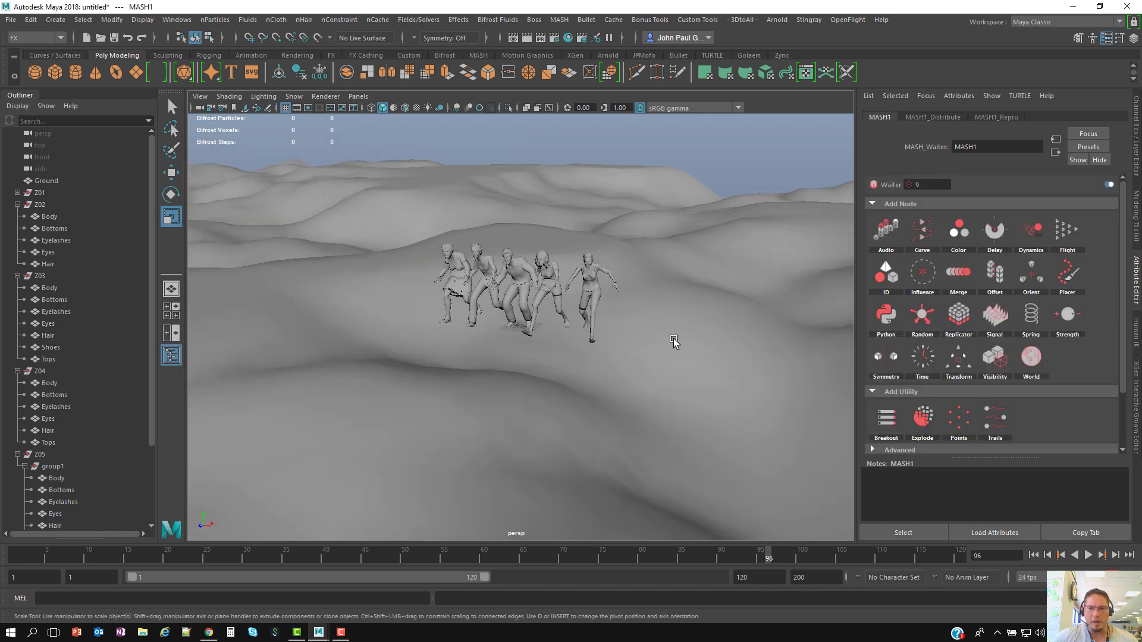
pyautogui.keyDown('alt'); pyautogui.moveTo(673, 341); pyautogui.dragTo(675, 353); pyautogui.keyUp('alt')
pyautogui.scroll(-3, 85, 393)
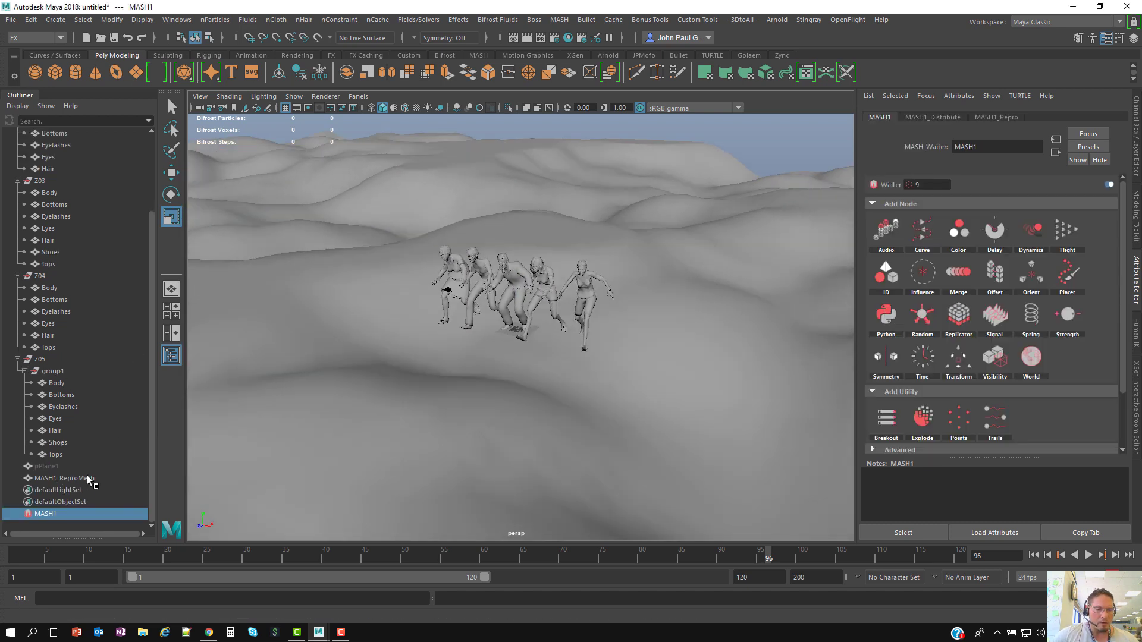
pyautogui.click(84, 477)
pyautogui.rightClick(518, 326)
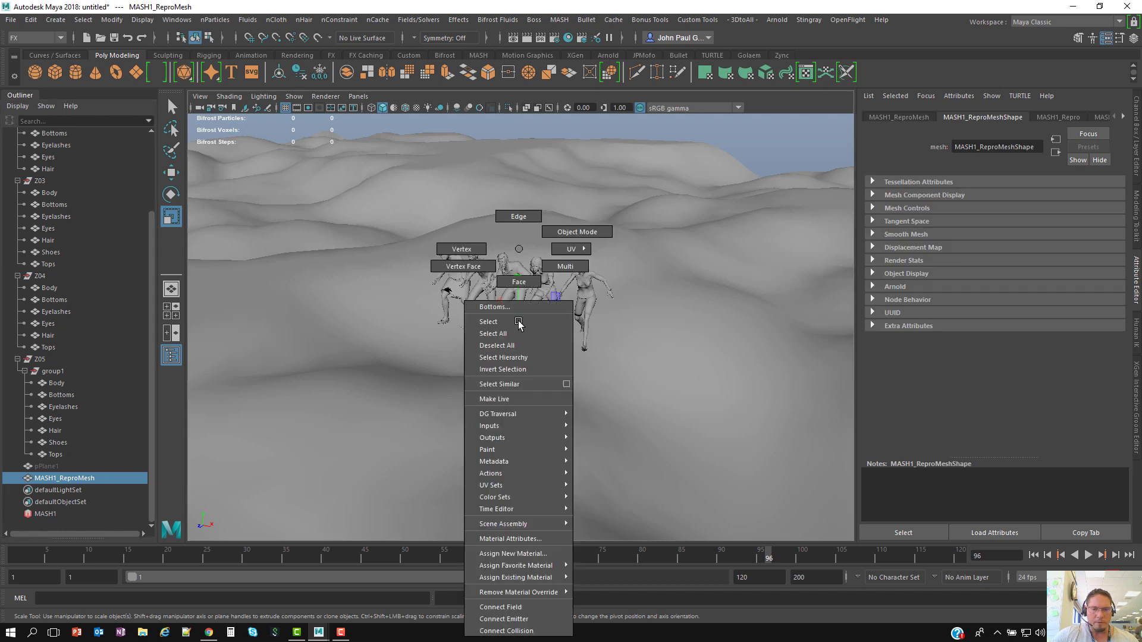
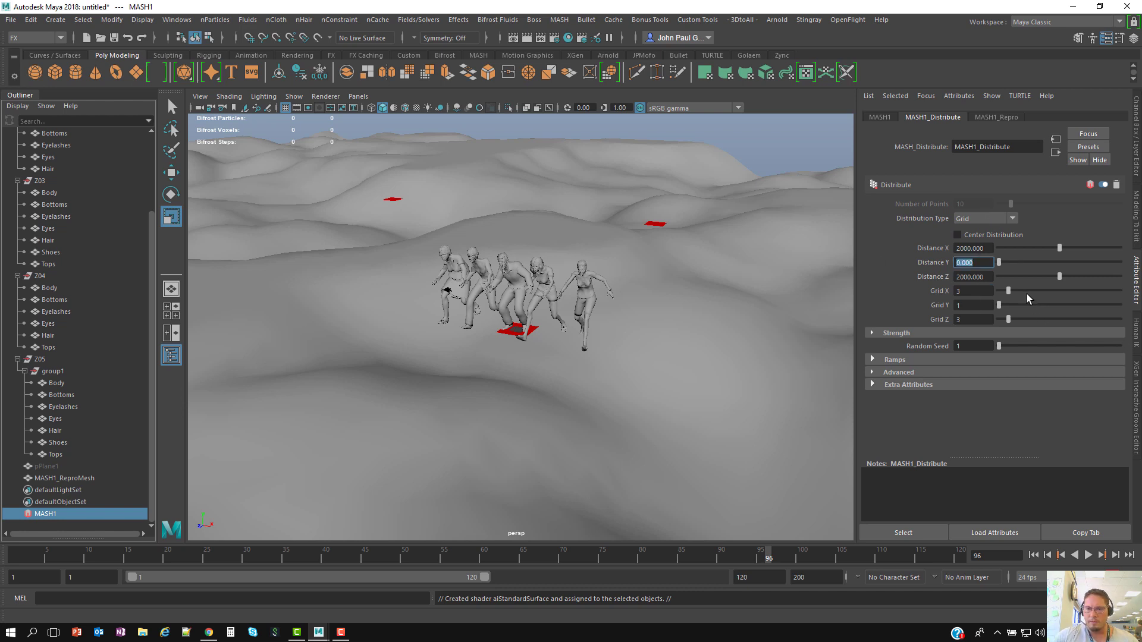
# - Increase the MASH distribution grid to 12 copies in X and 11 in Z
pyautogui.moveTo(1039, 320); pyautogui.dragTo(1054, 292)
pyautogui.keyDown('alt'); pyautogui.moveTo(655, 321); pyautogui.dragTo(551, 268, button='right'); pyautogui.keyUp('alt')
pyautogui.keyDown('alt'); pyautogui.moveTo(749, 410); pyautogui.dragTo(530, 308, button='right'); pyautogui.keyUp('alt')
pyautogui.keyDown('alt'); pyautogui.moveTo(615, 380); pyautogui.dragTo(607, 343); pyautogui.keyUp('alt')
pyautogui.scroll(4, 607, 343)
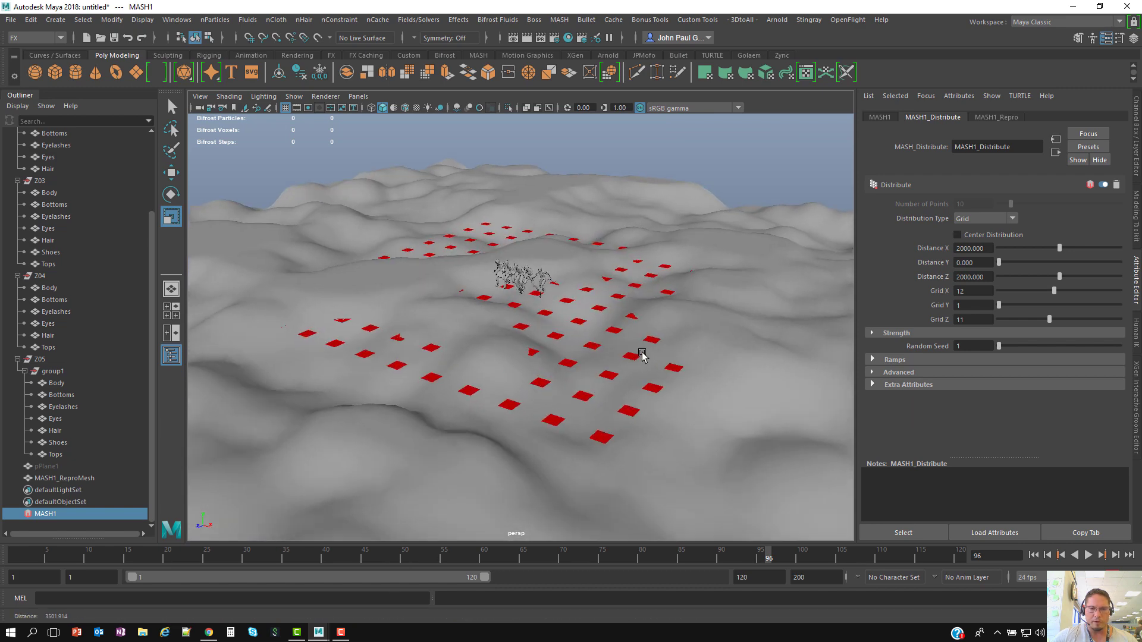
pyautogui.scroll(-6, 658, 351)
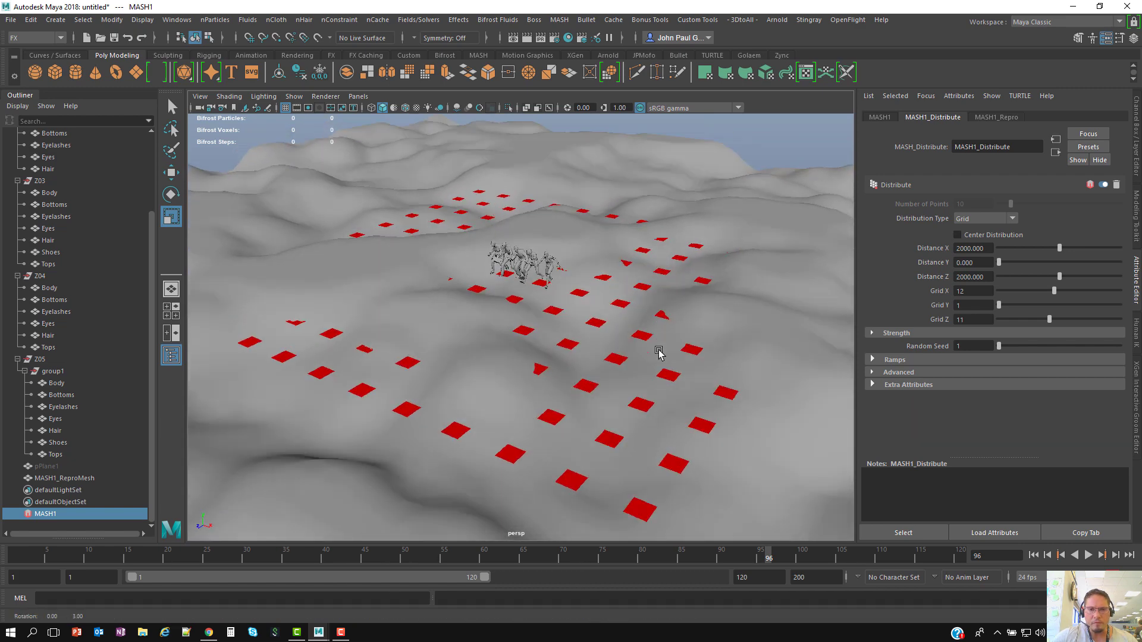
pyautogui.scroll(5, 649, 352)
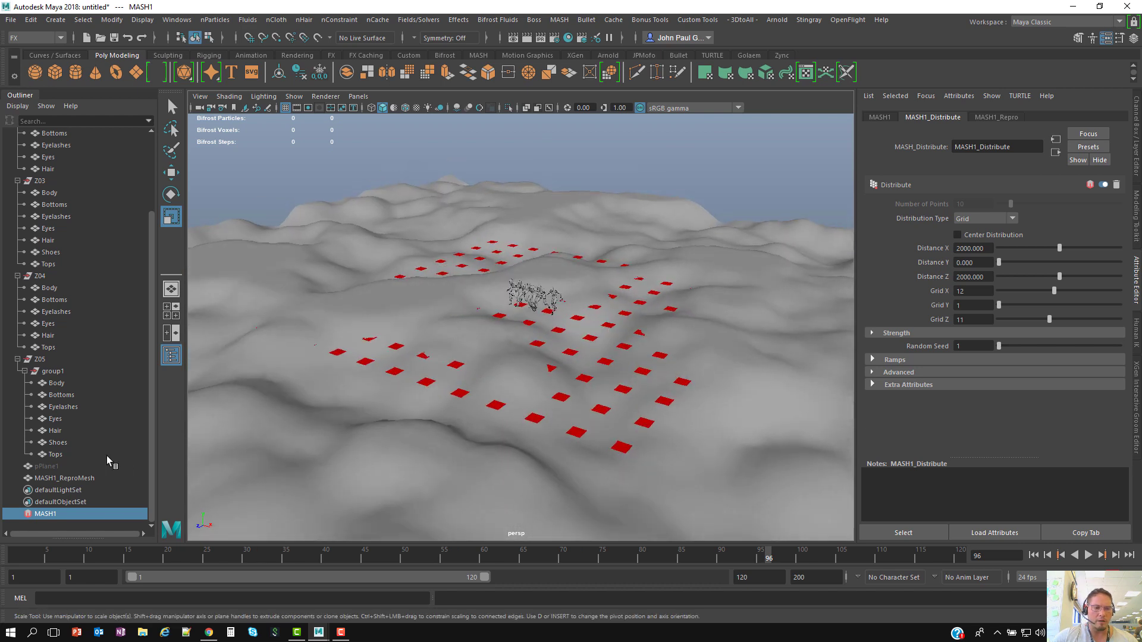
# - Apply a ShrinkWrap deformer to MASH1_ReproMesh with the Ground mesh as its target
pyautogui.click(64, 479)
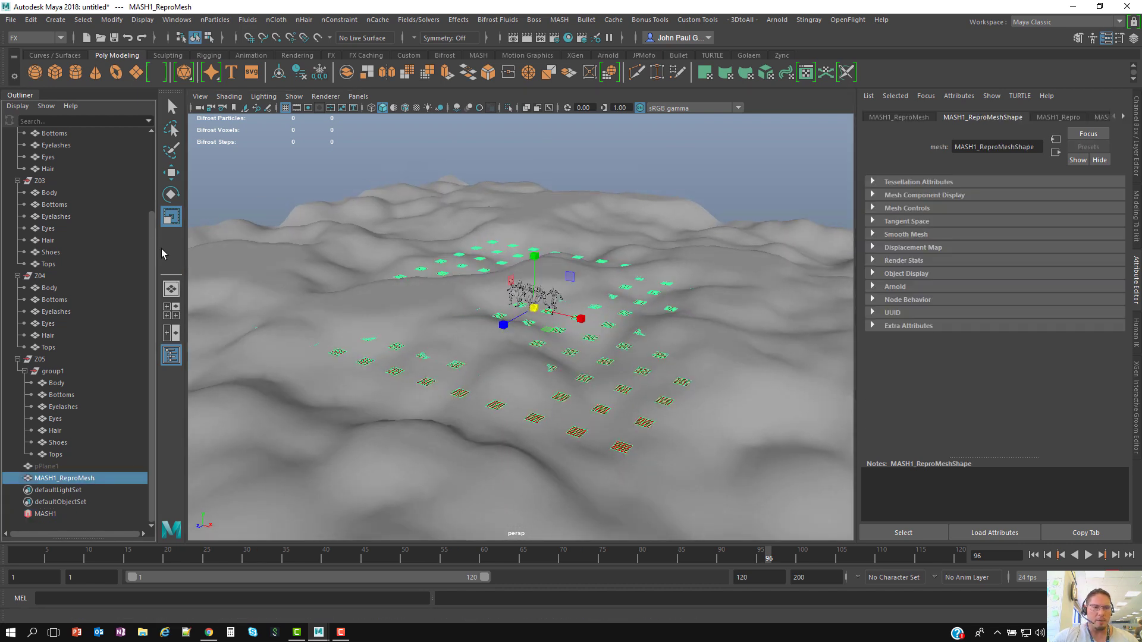
pyautogui.scroll(3, 149, 198)
pyautogui.click(55, 181)
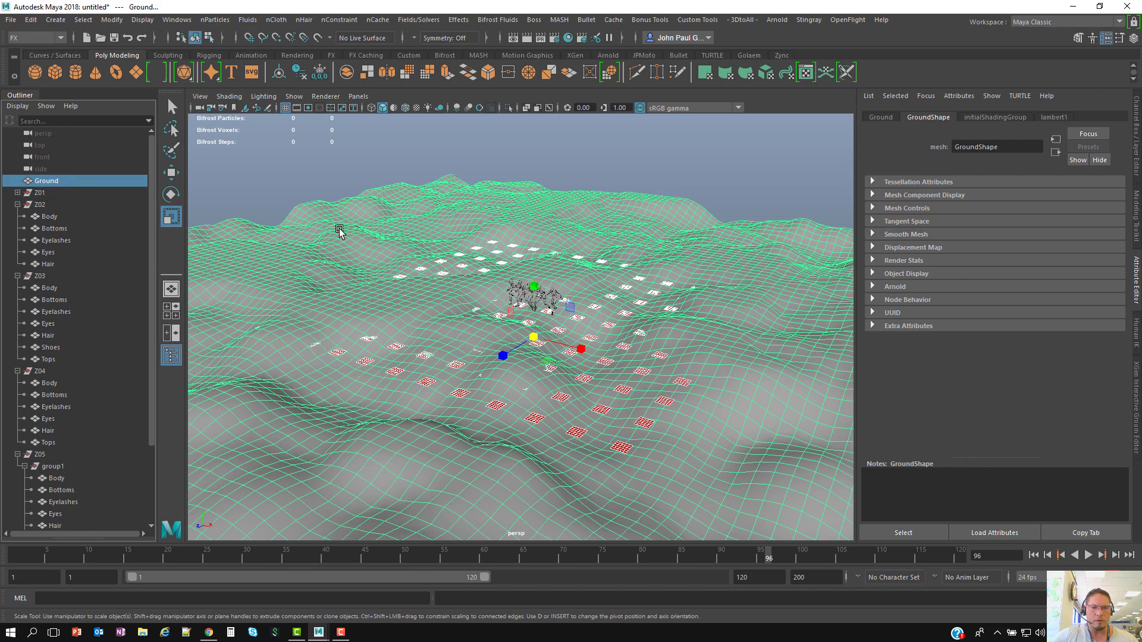
pyautogui.keyDown('alt'); pyautogui.moveTo(440, 295); pyautogui.dragTo(443, 247); pyautogui.keyUp('alt')
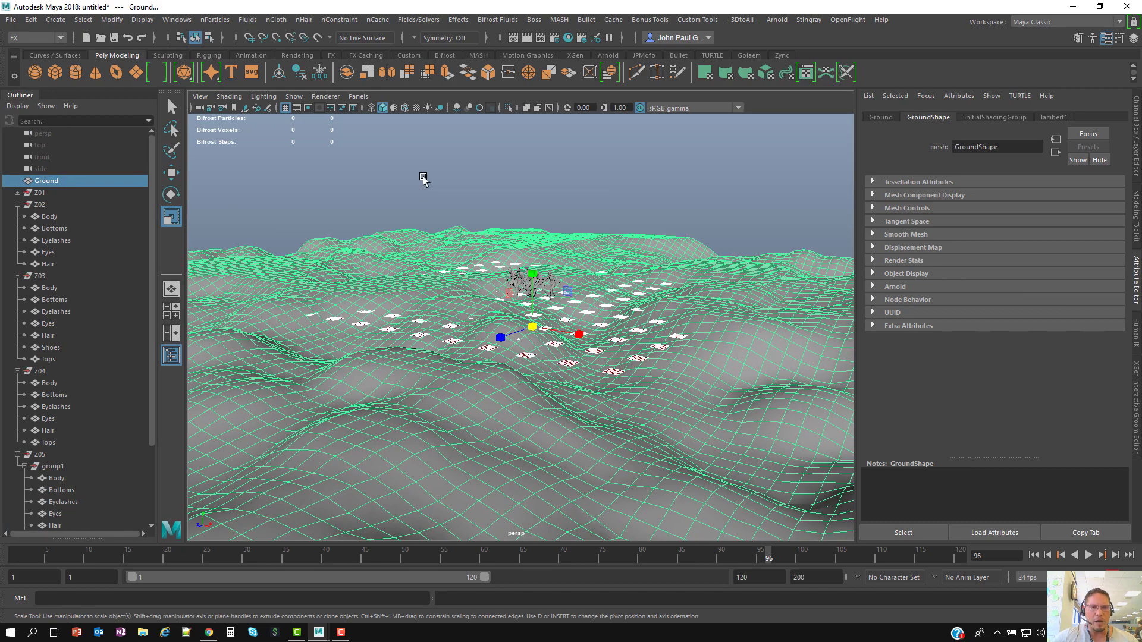
pyautogui.click(47, 38)
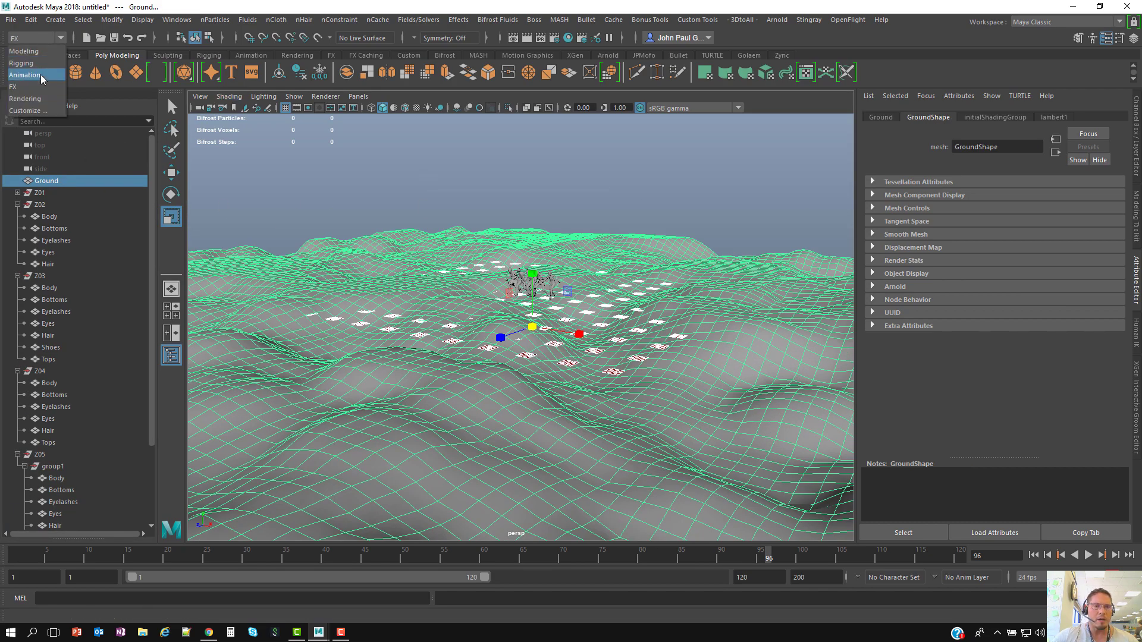
pyautogui.click(40, 74)
pyautogui.click(301, 19)
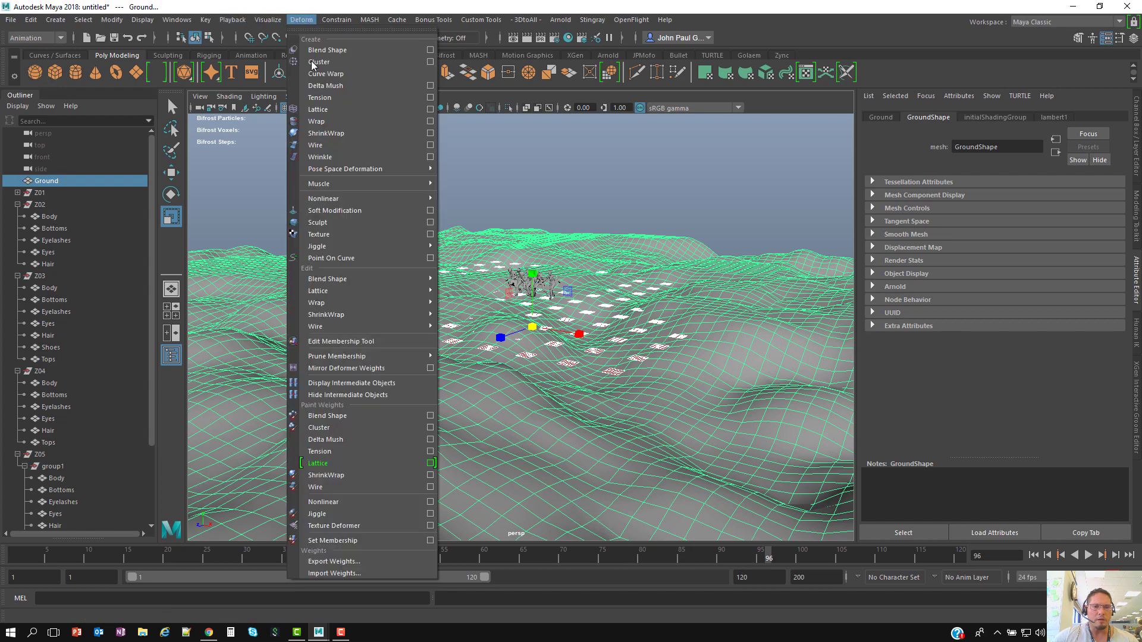
pyautogui.click(349, 132)
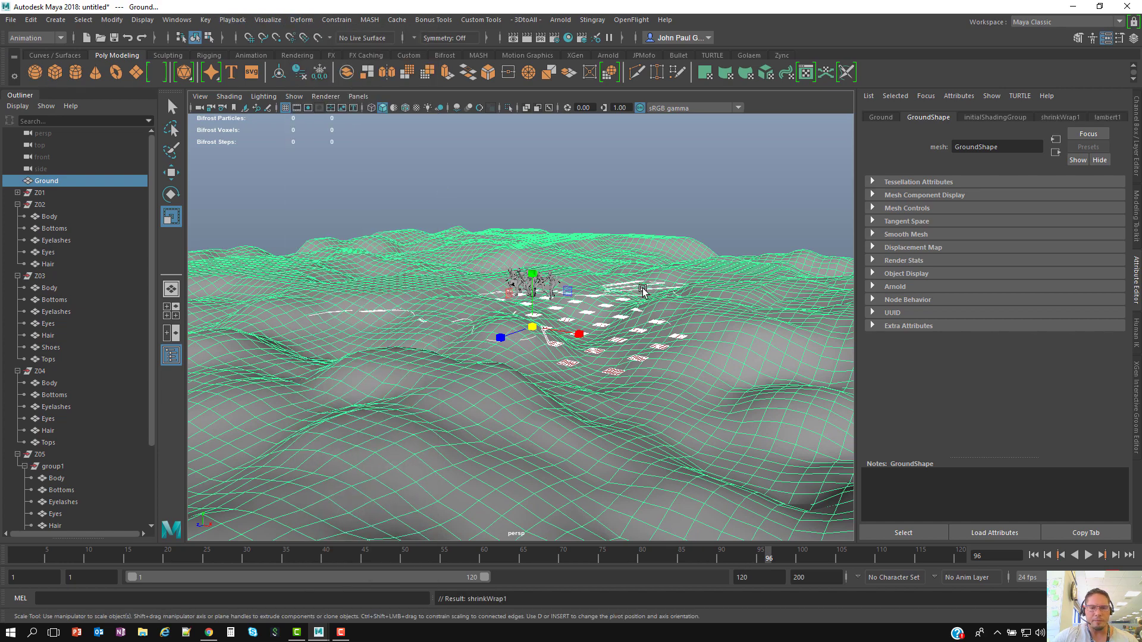
# - Set the ShrinkWrap projection to Vertex Normals and enable Bidirectional
pyautogui.click(1059, 118)
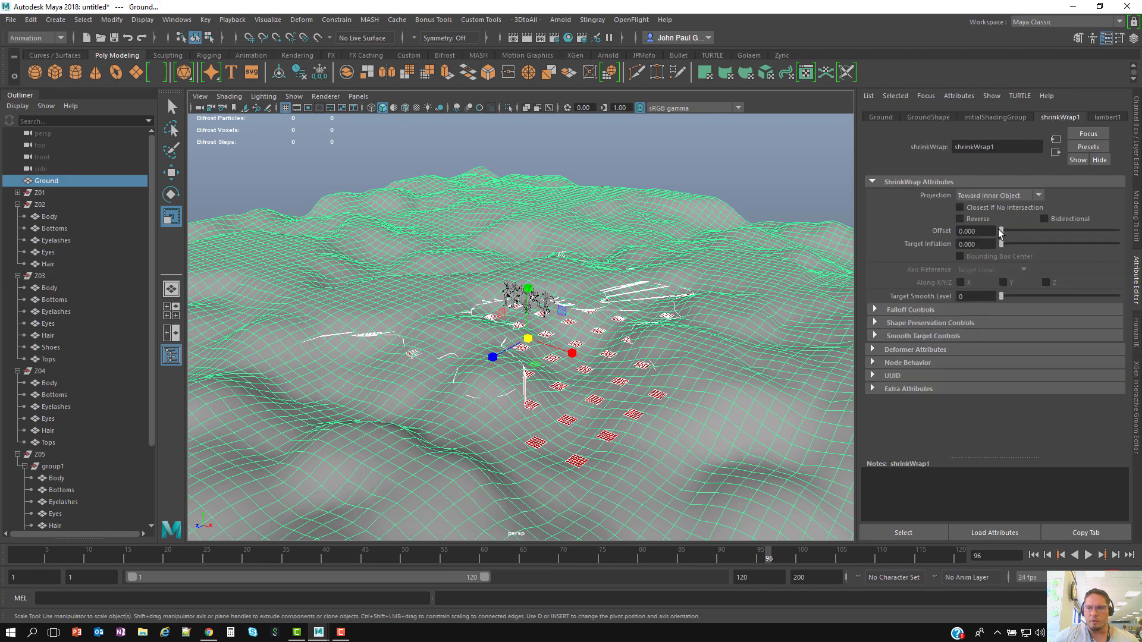
pyautogui.keyDown('alt'); pyautogui.moveTo(684, 290); pyautogui.dragTo(637, 342, button='right'); pyautogui.keyUp('alt')
pyautogui.keyDown('alt'); pyautogui.moveTo(637, 342); pyautogui.dragTo(632, 316, button='middle'); pyautogui.keyUp('alt')
pyautogui.keyDown('alt'); pyautogui.moveTo(632, 316); pyautogui.dragTo(660, 316, button='right'); pyautogui.keyUp('alt')
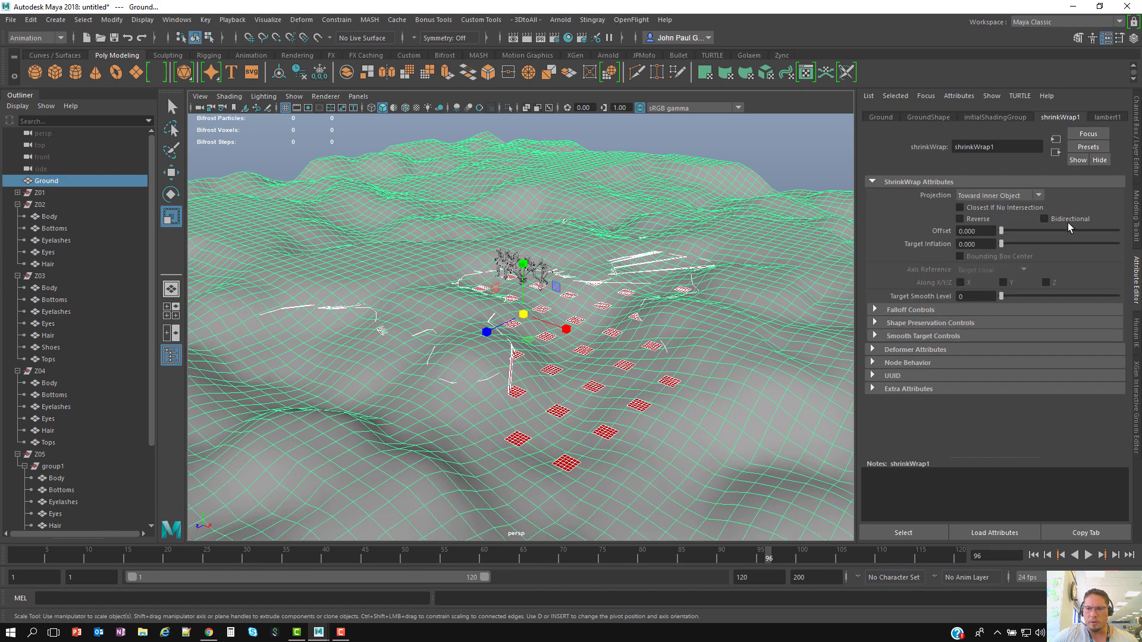
pyautogui.click(1017, 196)
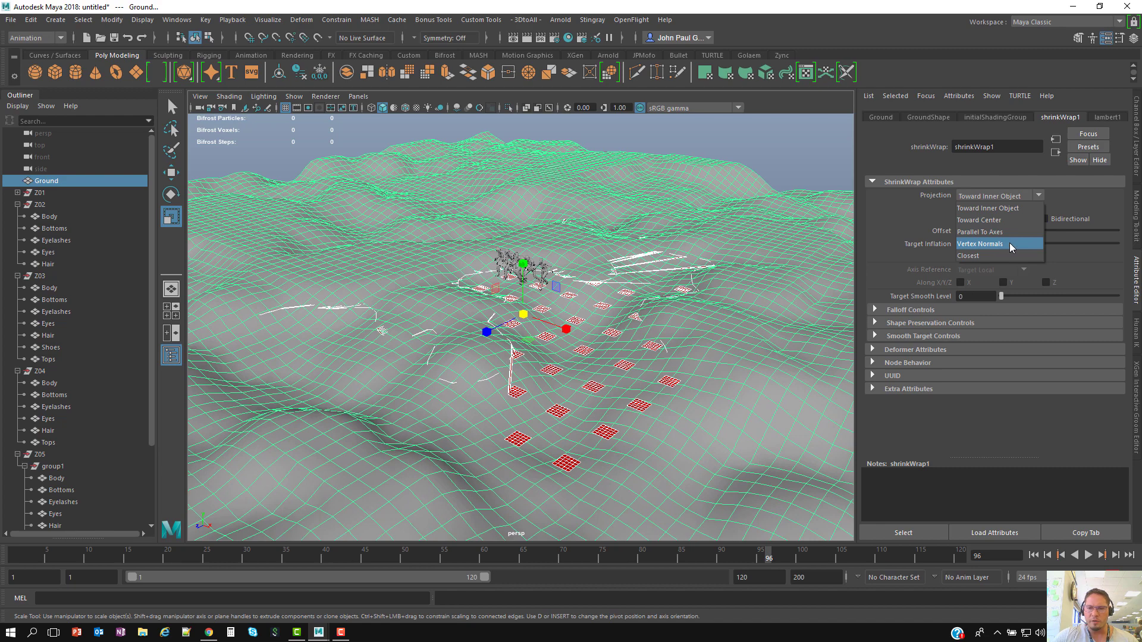
pyautogui.click(979, 244)
pyautogui.keyDown('alt'); pyautogui.moveTo(666, 345); pyautogui.dragTo(720, 330); pyautogui.keyUp('alt')
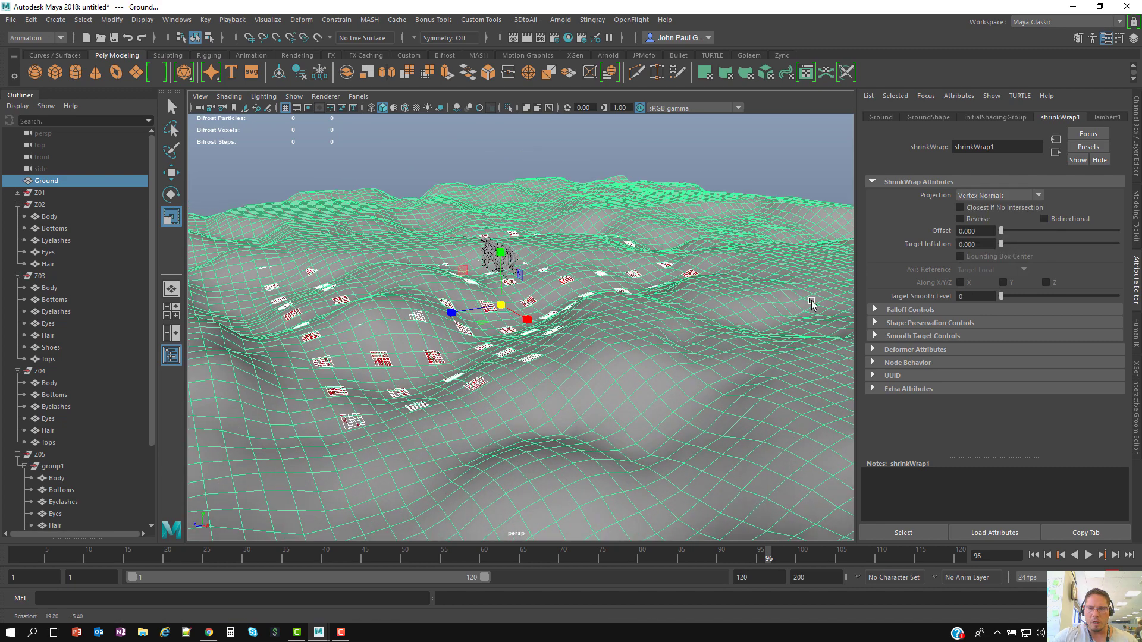
pyautogui.click(1053, 220)
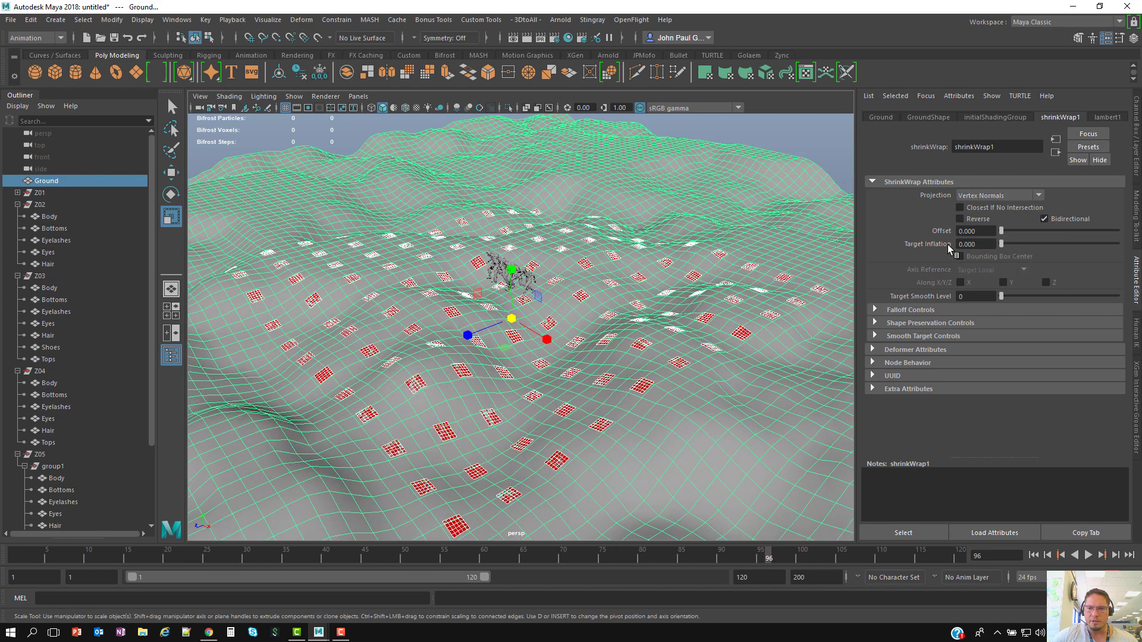
# - Inspect from several angles how the wrapped red planes follow the terrain's hills and valleys
pyautogui.keyDown('alt'); pyautogui.moveTo(695, 345); pyautogui.dragTo(628, 344); pyautogui.keyUp('alt')
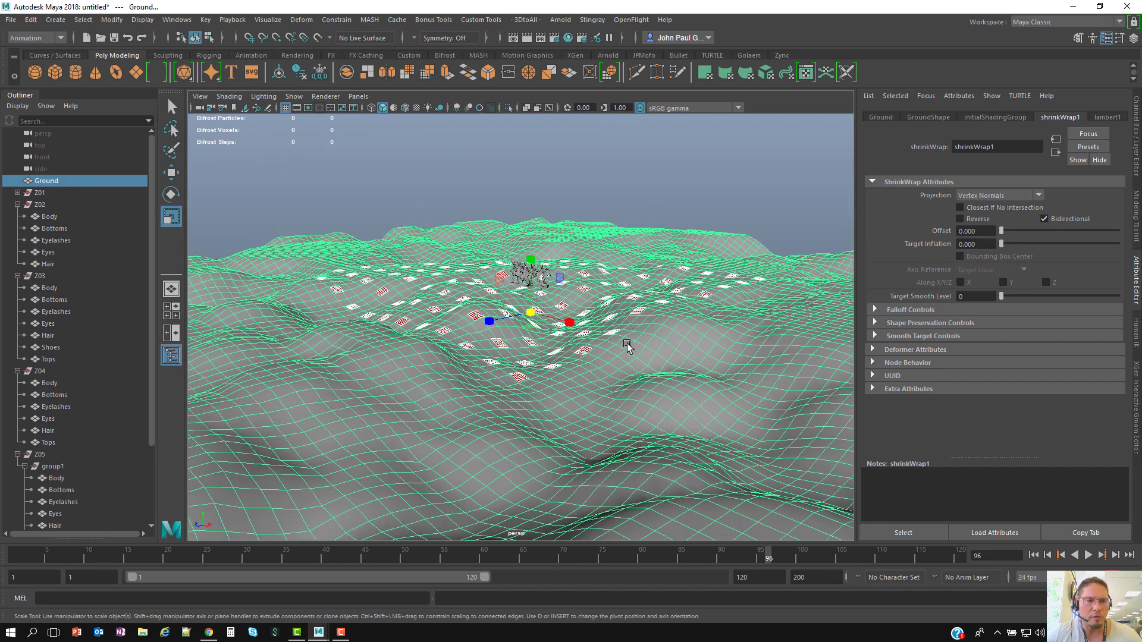
pyautogui.scroll(5, 533, 275)
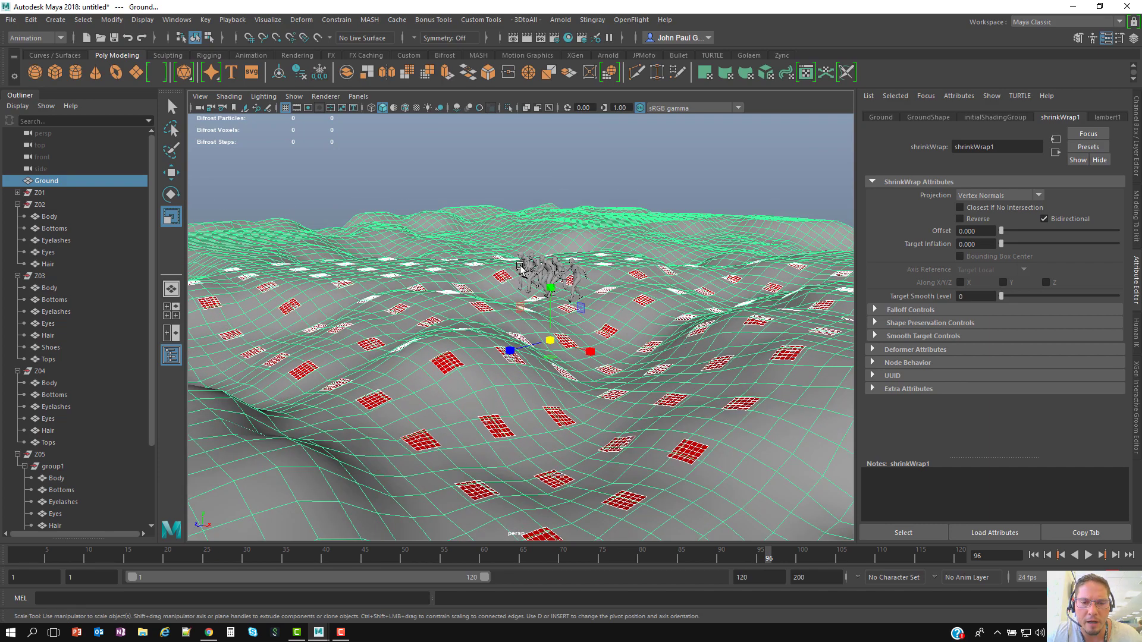
pyautogui.keyDown('alt'); pyautogui.moveTo(731, 347); pyautogui.dragTo(757, 328, button='middle'); pyautogui.keyUp('alt')
pyautogui.keyDown('alt'); pyautogui.moveTo(757, 329); pyautogui.dragTo(660, 327); pyautogui.keyUp('alt')
pyautogui.keyDown('alt'); pyautogui.moveTo(465, 289); pyautogui.dragTo(491, 283, button='middle'); pyautogui.keyUp('alt')
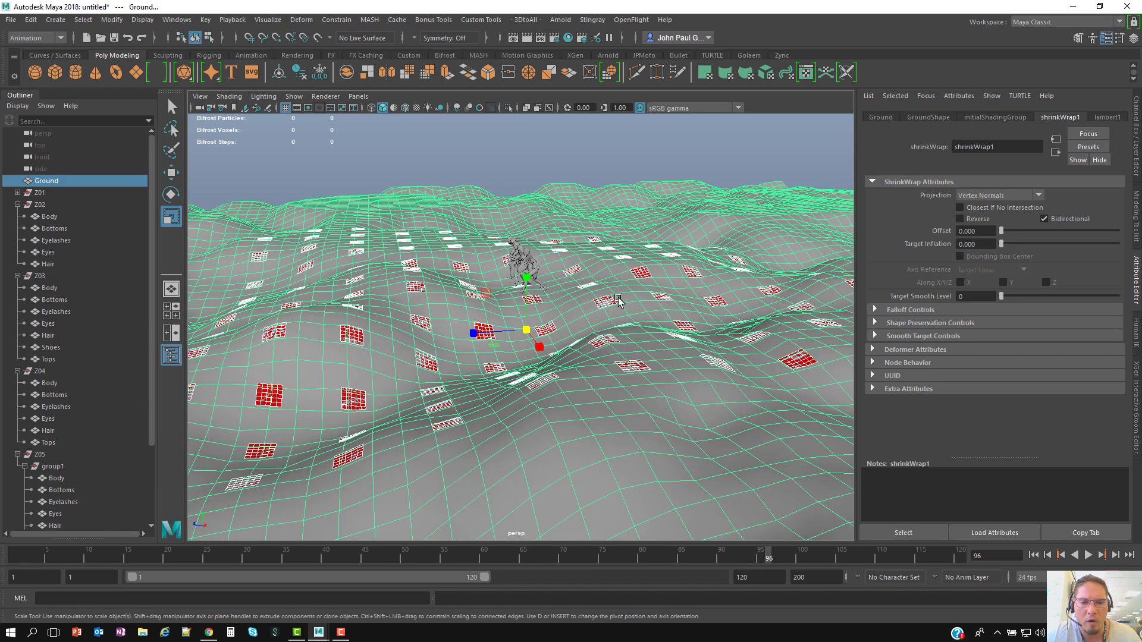
pyautogui.keyDown('alt'); pyautogui.moveTo(491, 282); pyautogui.dragTo(647, 257); pyautogui.keyUp('alt')
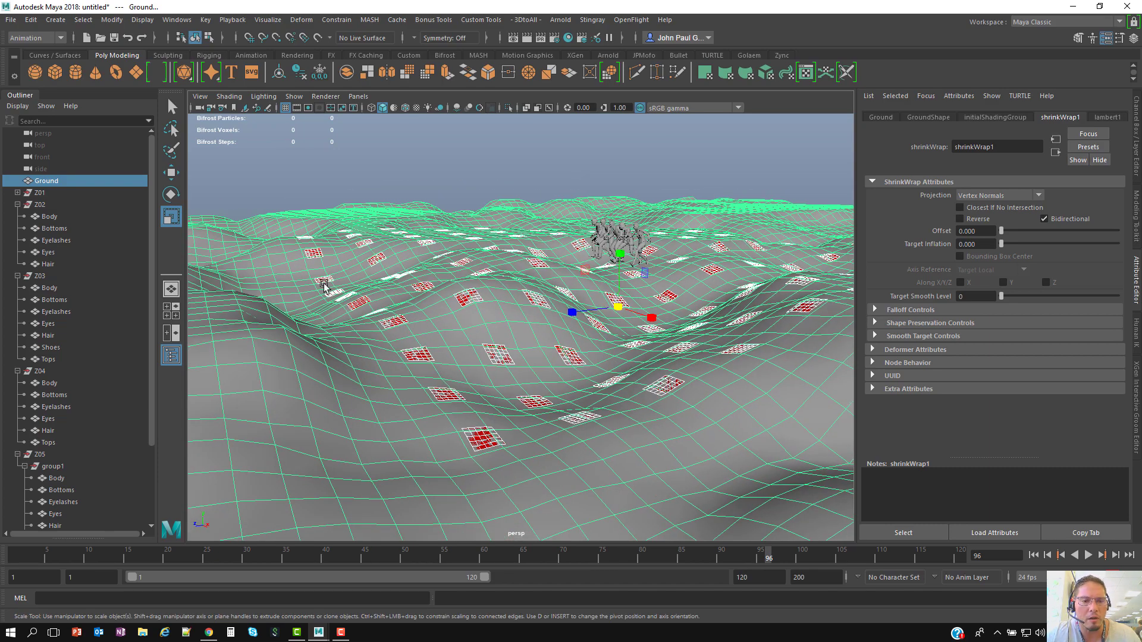
pyautogui.keyDown('alt'); pyautogui.moveTo(476, 345); pyautogui.dragTo(489, 342); pyautogui.keyUp('alt')
pyautogui.keyDown('alt'); pyautogui.moveTo(396, 326); pyautogui.dragTo(431, 334); pyautogui.keyUp('alt')
pyautogui.keyDown('alt'); pyautogui.moveTo(539, 347); pyautogui.dragTo(503, 353, button='middle'); pyautogui.keyUp('alt')
pyautogui.keyDown('alt'); pyautogui.moveTo(537, 352); pyautogui.dragTo(569, 359); pyautogui.keyUp('alt')
pyautogui.keyDown('alt'); pyautogui.moveTo(550, 360); pyautogui.dragTo(502, 363, button='middle'); pyautogui.keyUp('alt')
pyautogui.keyDown('alt'); pyautogui.moveTo(502, 363); pyautogui.dragTo(525, 373); pyautogui.keyUp('alt')
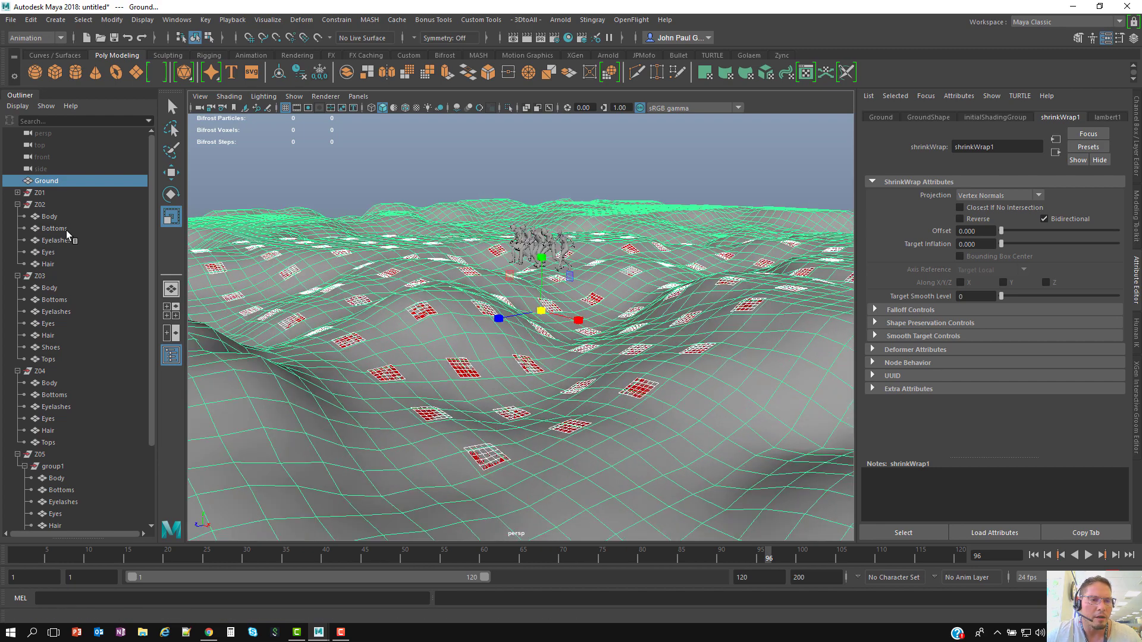
# - Collapse the Z02 to Z05 zombie hierarchies in the Outliner and select the MASH1 network
pyautogui.click(17, 205)
pyautogui.click(18, 217)
pyautogui.click(17, 228)
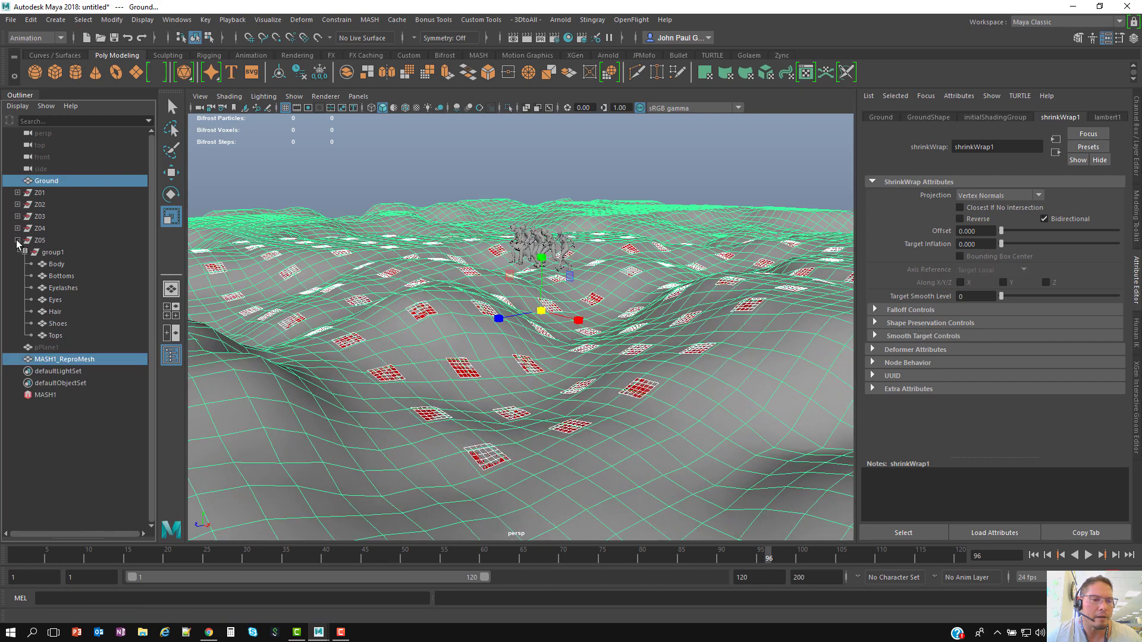
pyautogui.click(17, 241)
pyautogui.click(46, 300)
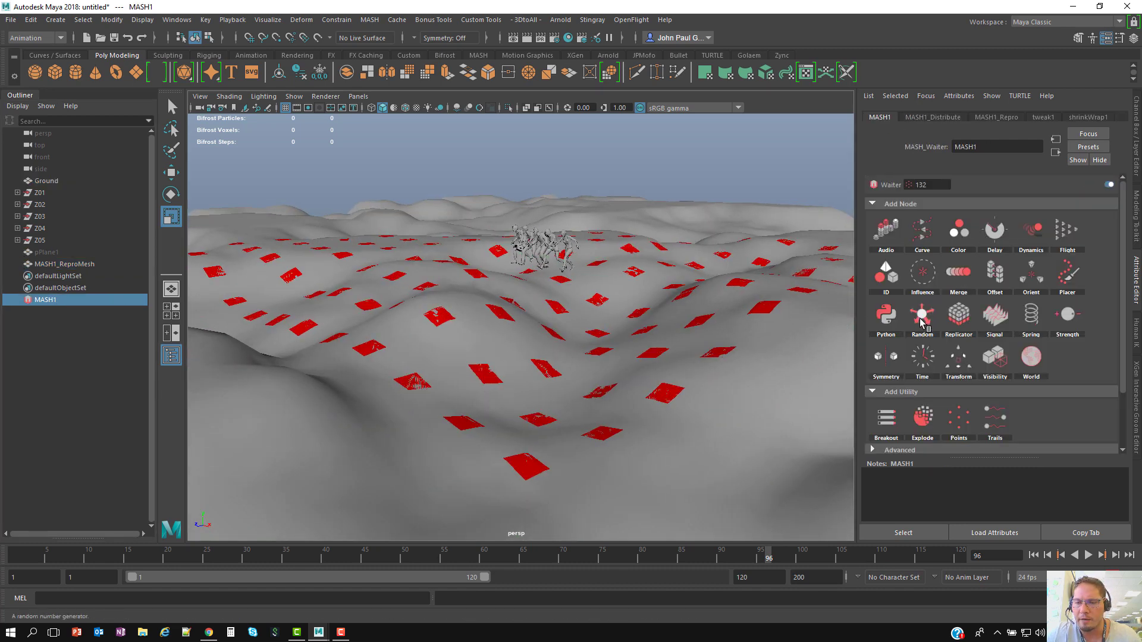
# - Add a Random node to the MASH1 network to break up the regular grid of planes
pyautogui.click(922, 315)
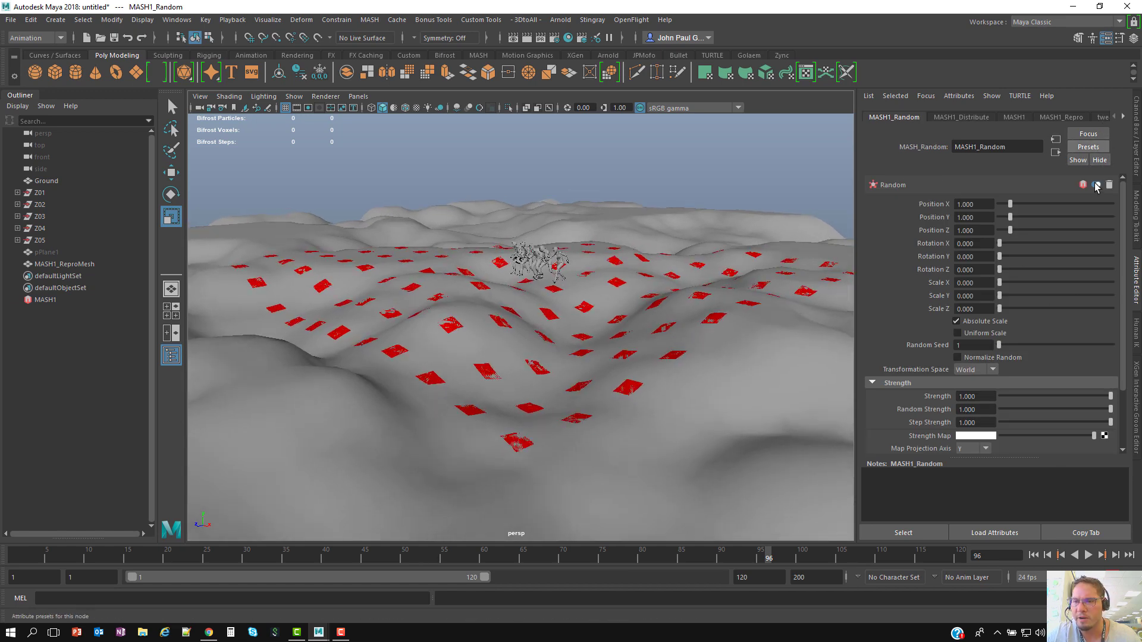
pyautogui.click(952, 117)
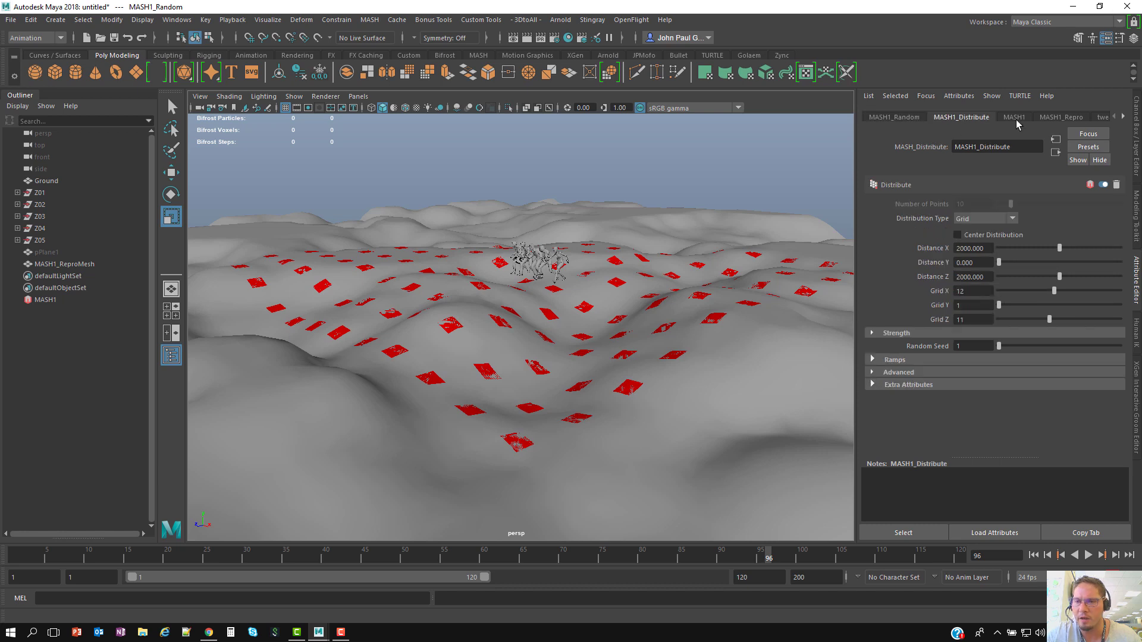
pyautogui.click(1064, 119)
# - Add a Transform node to the MASH1 network and create a locator for its Controller Null
pyautogui.click(996, 118)
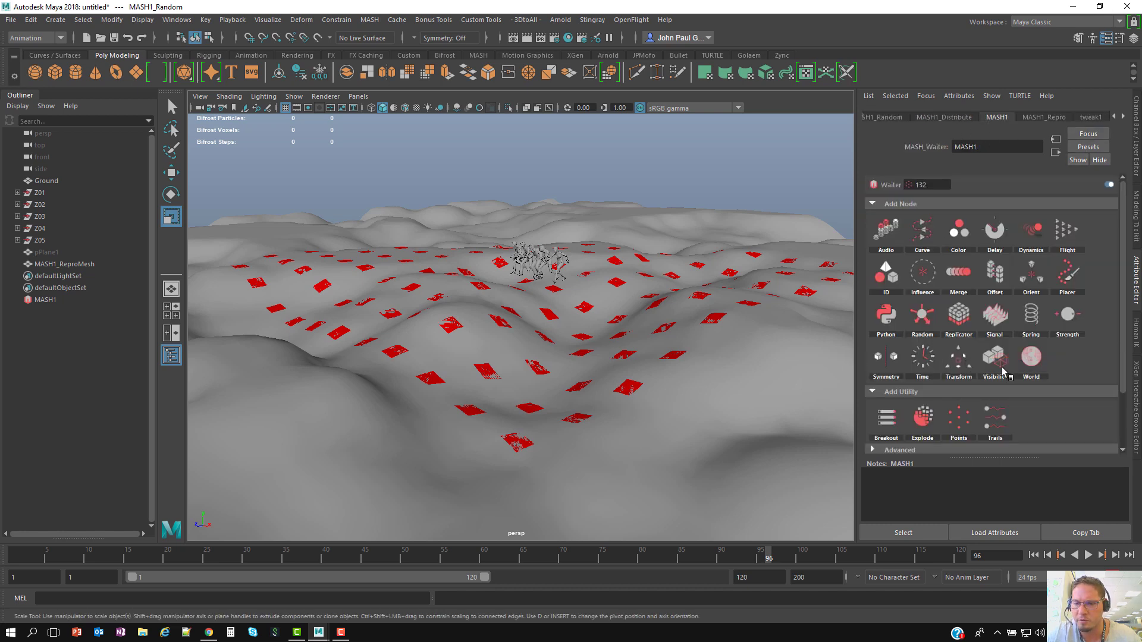
pyautogui.click(964, 368)
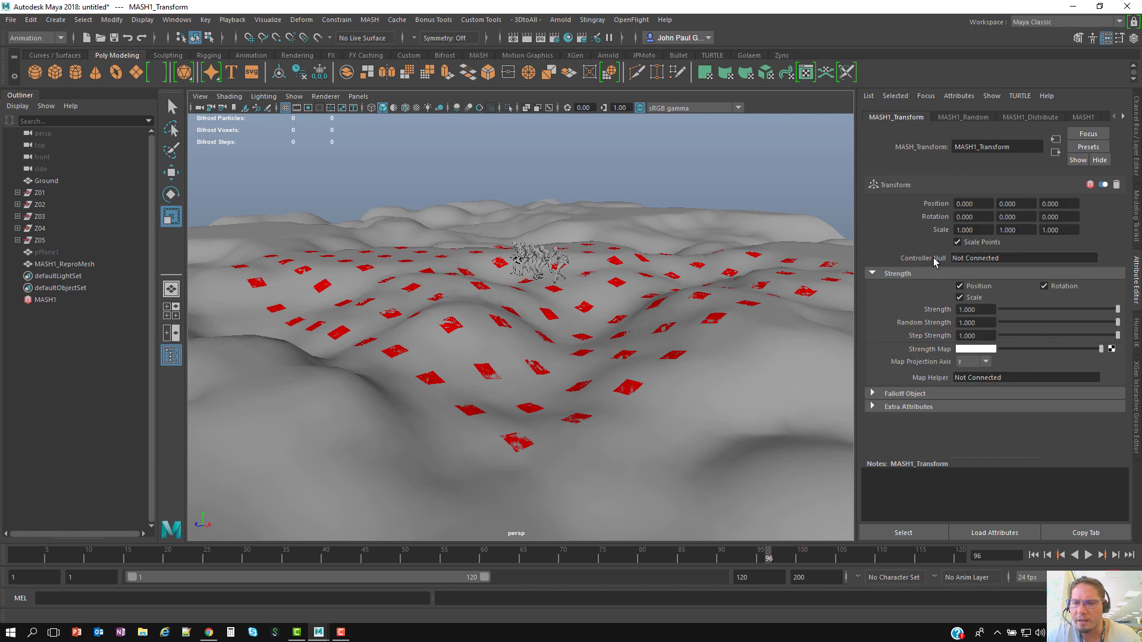
pyautogui.rightClick(966, 260)
pyautogui.click(991, 264)
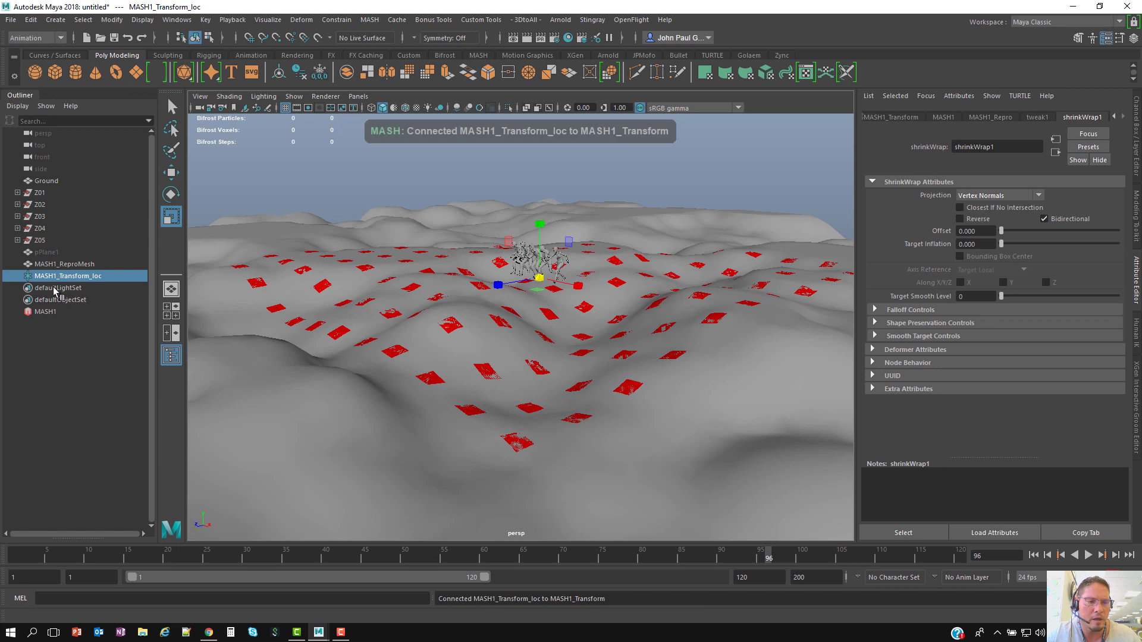
# - Move the MASH1_Transform_loc locator with the Move tool and check how the planes slide over the terrain
pyautogui.click(171, 172)
pyautogui.keyDown('alt'); pyautogui.moveTo(516, 291); pyautogui.dragTo(512, 368); pyautogui.keyUp('alt')
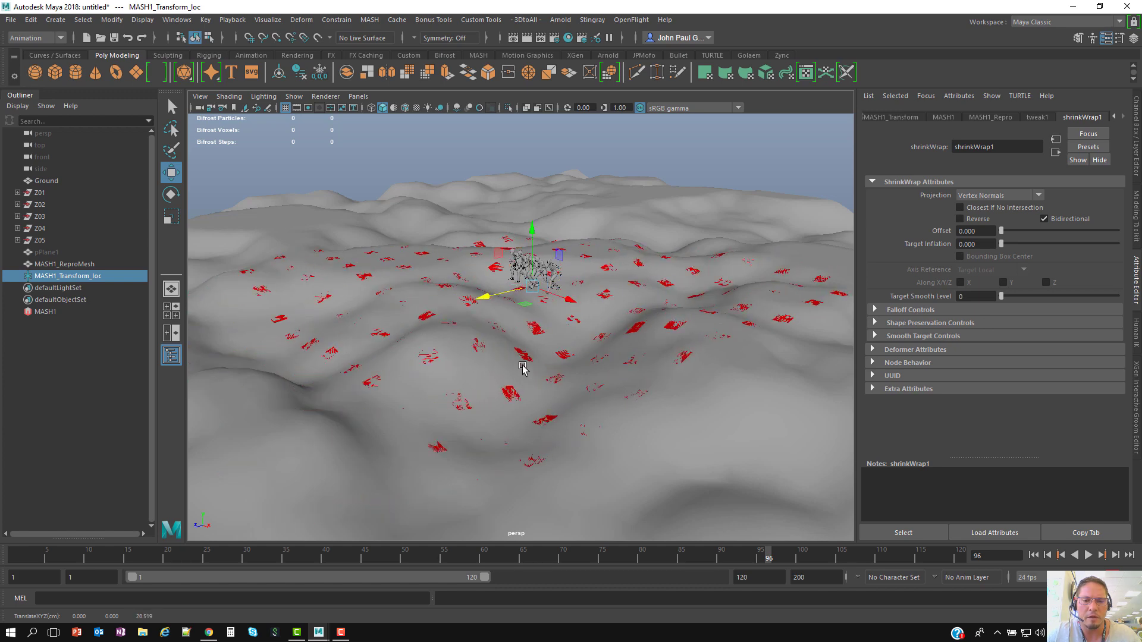
pyautogui.keyDown('alt'); pyautogui.moveTo(613, 367); pyautogui.dragTo(629, 366); pyautogui.keyUp('alt')
pyautogui.keyDown('alt'); pyautogui.moveTo(629, 366); pyautogui.dragTo(572, 352, button='right'); pyautogui.keyUp('alt')
pyautogui.keyDown('alt'); pyautogui.moveTo(573, 353); pyautogui.dragTo(574, 358); pyautogui.keyUp('alt')
pyautogui.keyDown('alt'); pyautogui.moveTo(600, 358); pyautogui.dragTo(664, 357, button='right'); pyautogui.keyUp('alt')
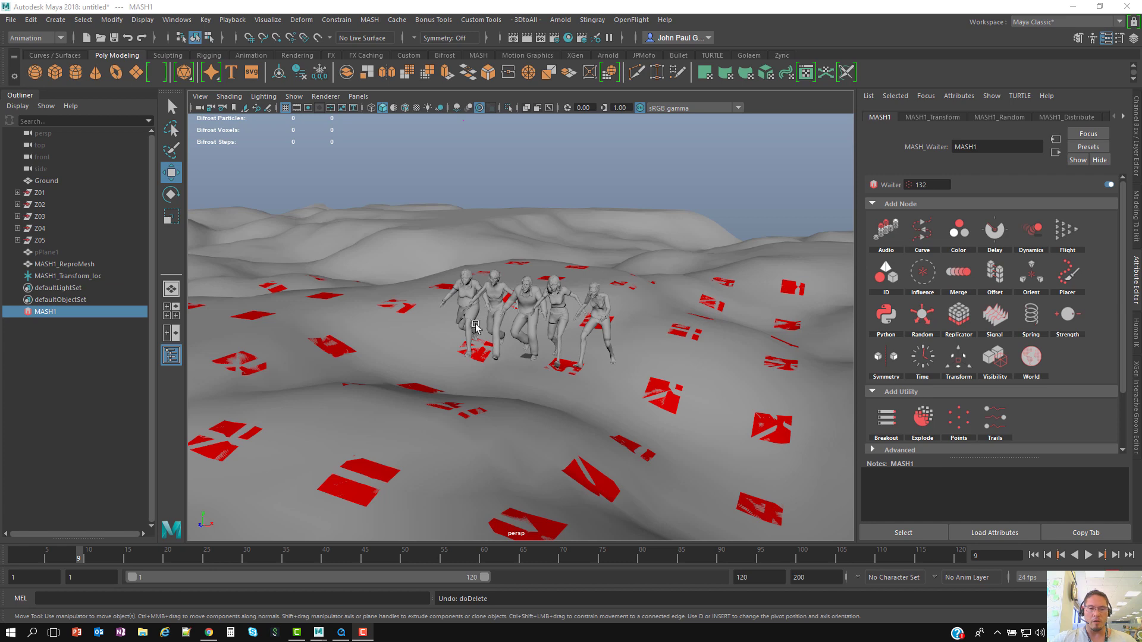
# - Create a MASH network from the Z01 to Z05 zombies with the Geometry Type set to Instancer
pyautogui.keyDown('alt'); pyautogui.moveTo(525, 353); pyautogui.dragTo(459, 345); pyautogui.keyUp('alt')
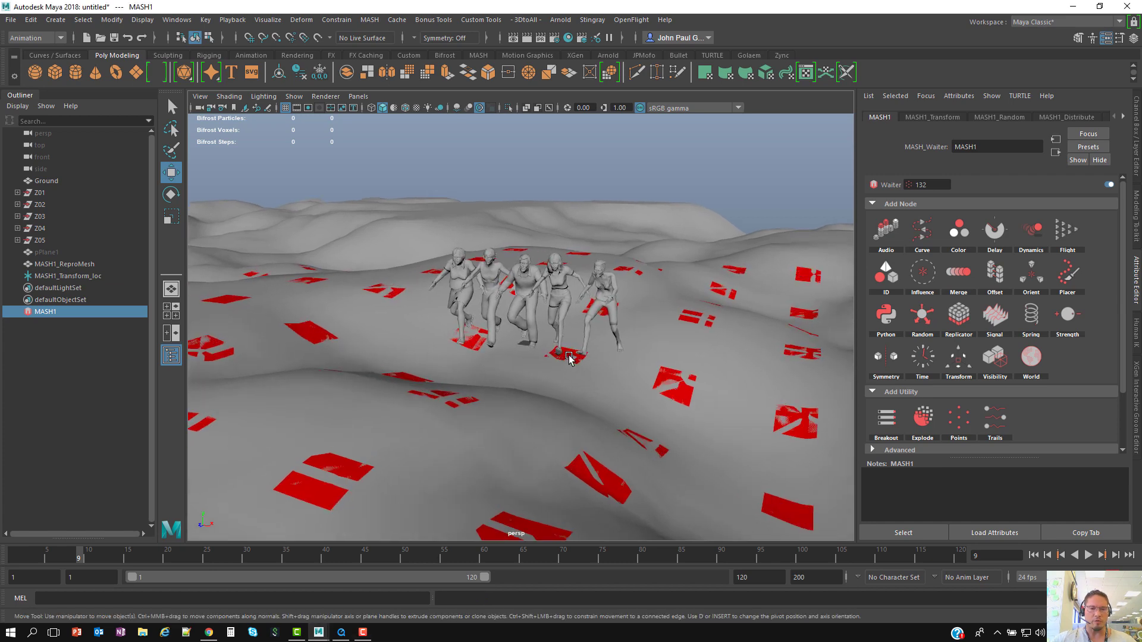
pyautogui.keyDown('alt'); pyautogui.moveTo(568, 357); pyautogui.dragTo(602, 352); pyautogui.keyUp('alt')
pyautogui.moveTo(44, 192); pyautogui.dragTo(42, 240)
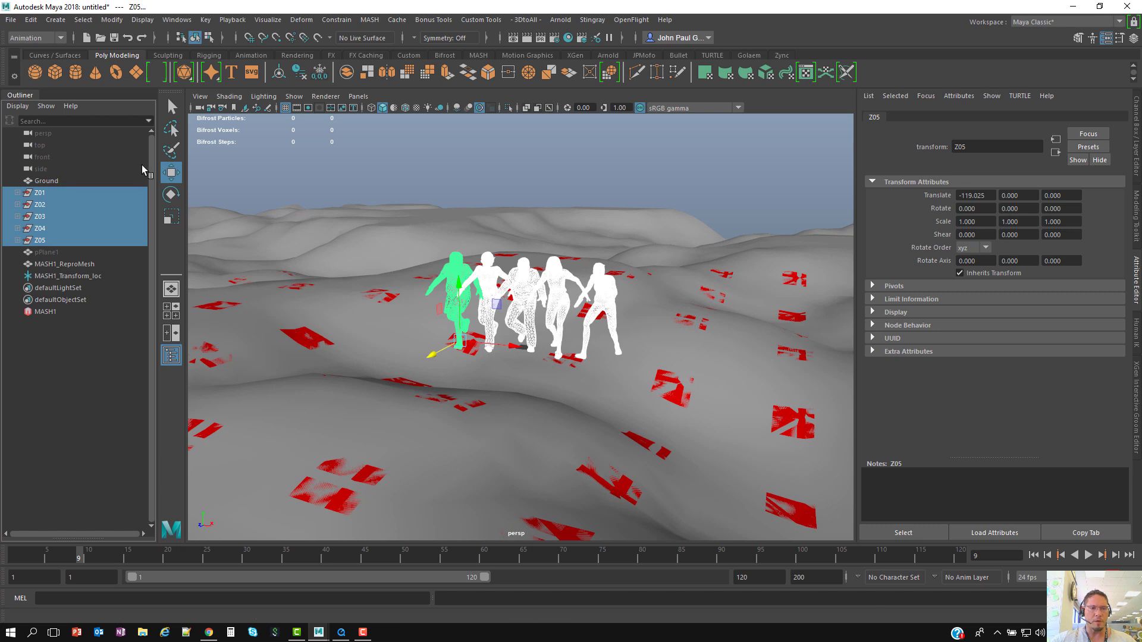
pyautogui.click(36, 38)
pyautogui.click(36, 88)
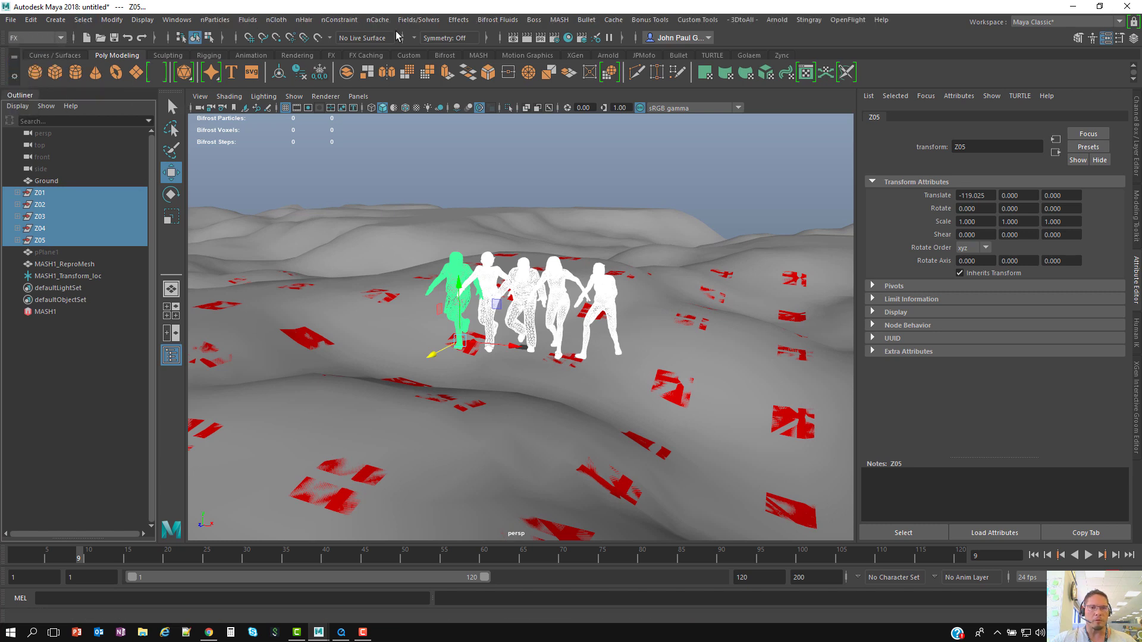
pyautogui.click(560, 20)
pyautogui.click(661, 40)
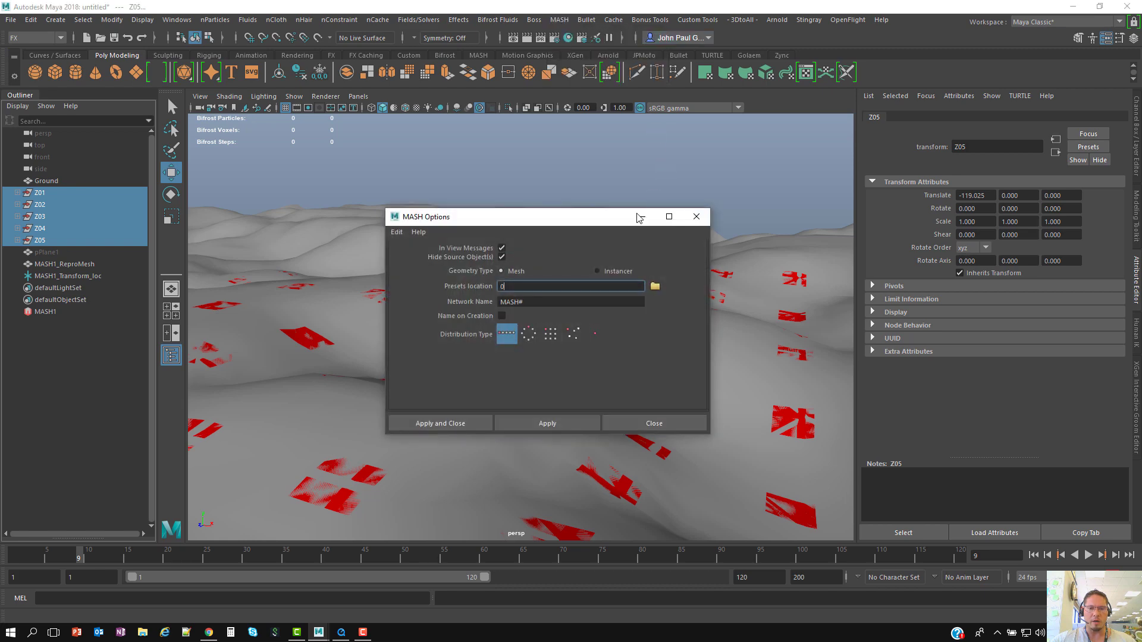
pyautogui.moveTo(612, 226); pyautogui.dragTo(753, 145)
pyautogui.click(788, 195)
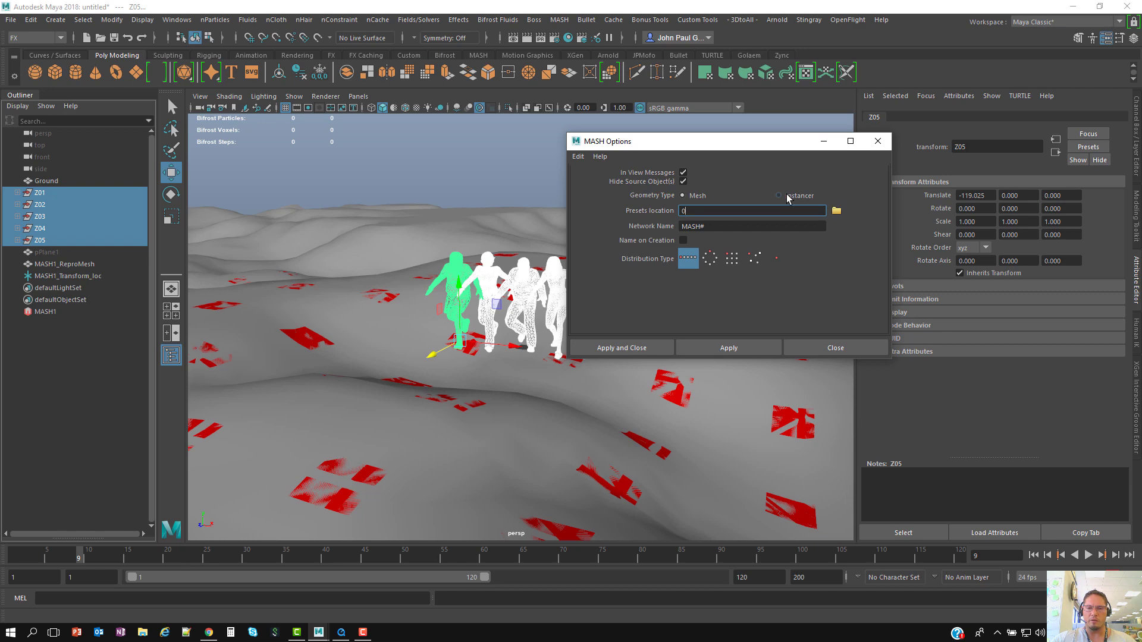
pyautogui.click(621, 347)
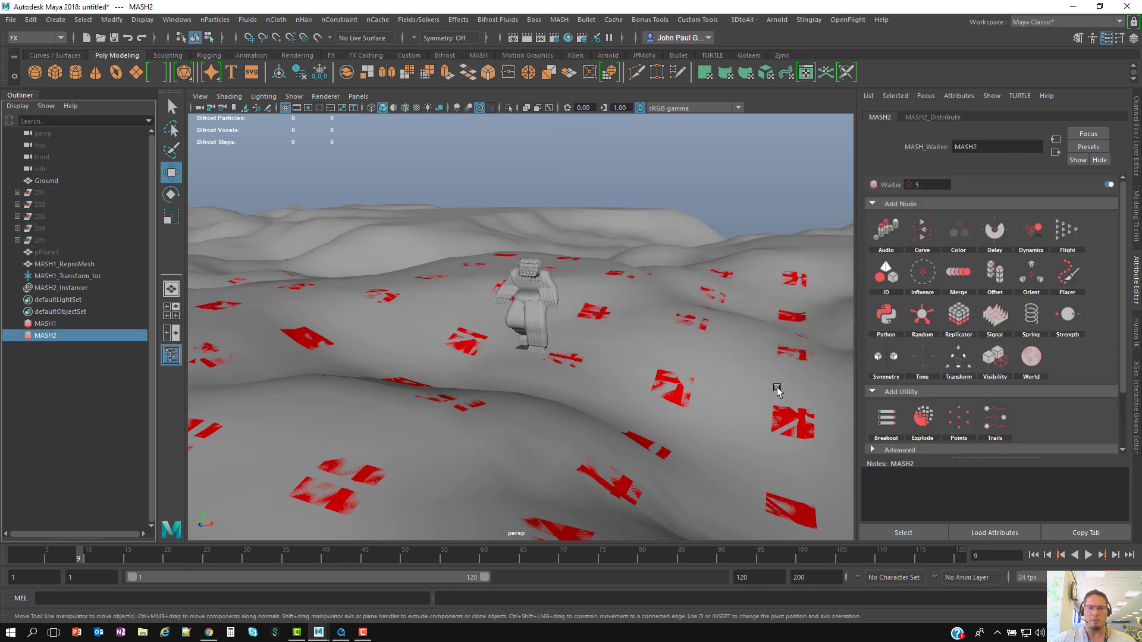
# - Set the MASH2 Distribution Type to Mesh and connect MASH1_ReproMesh as the Input Mesh
pyautogui.click(923, 116)
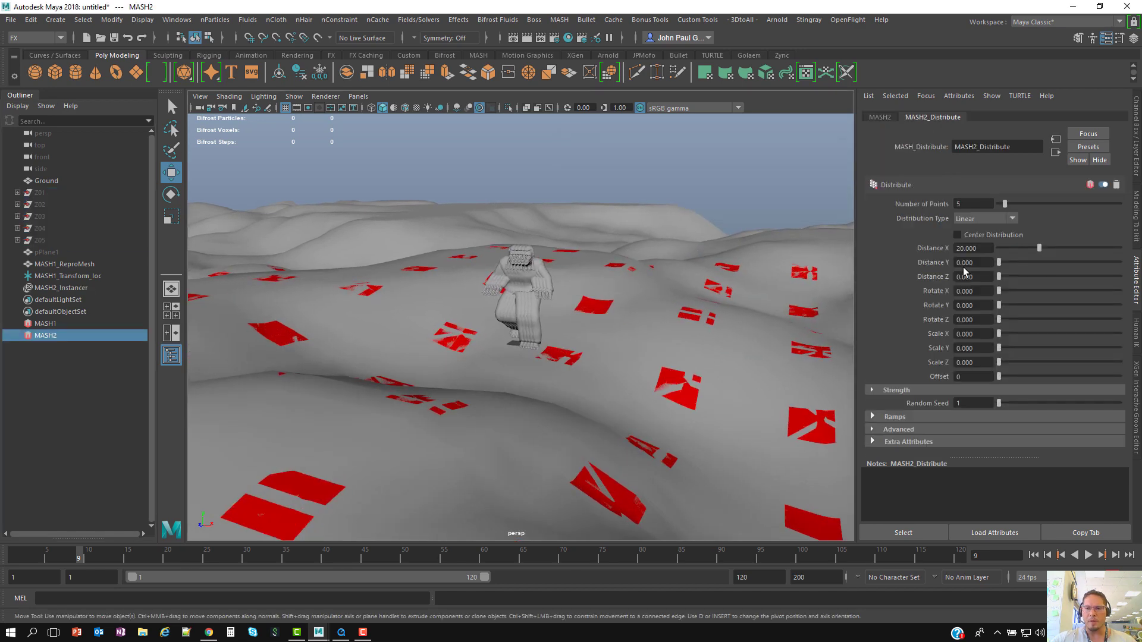
pyautogui.click(990, 219)
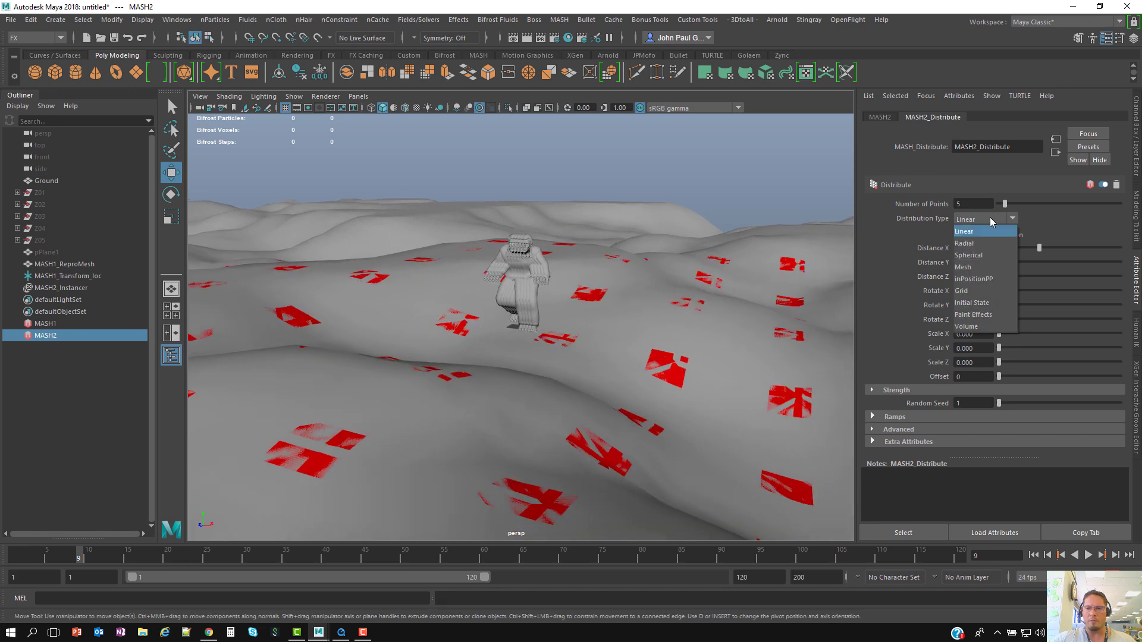
pyautogui.click(983, 266)
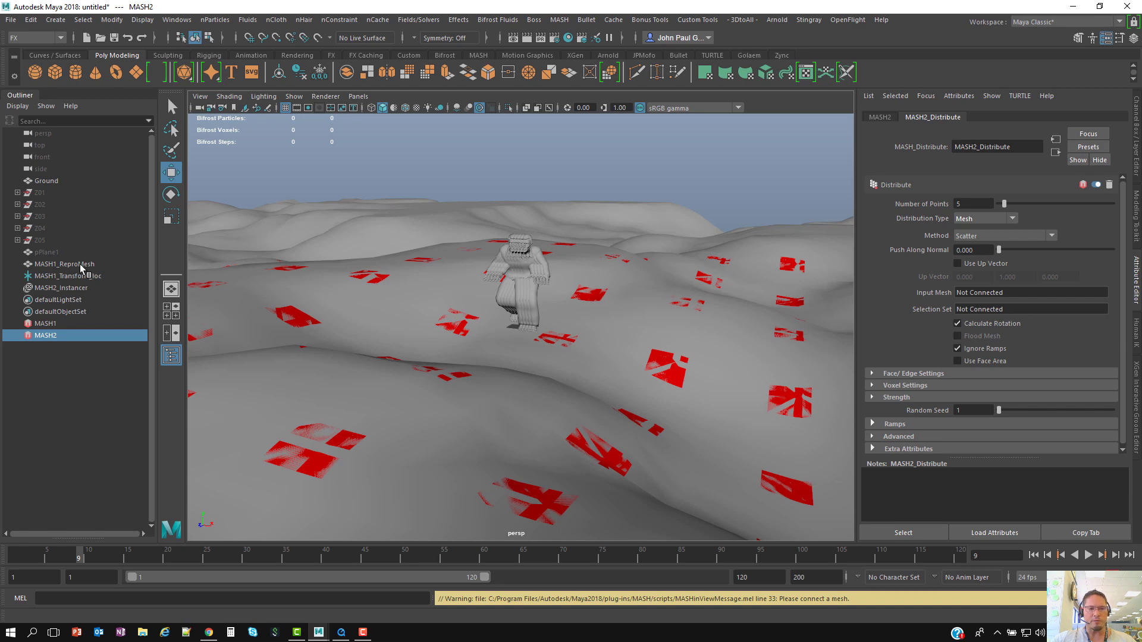
pyautogui.moveTo(982, 297); pyautogui.dragTo(983, 297, button='middle')
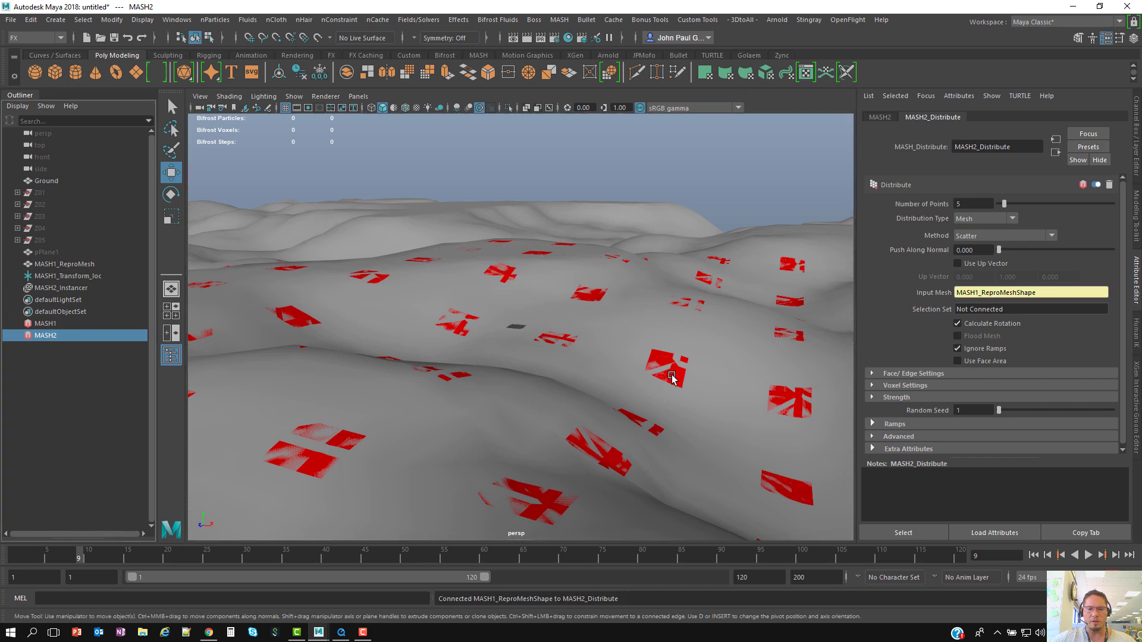
# - Increase the MASH2 Number of Points to 60 to scatter more zombies over the planes
pyautogui.scroll(-10, 614, 352)
pyautogui.scroll(3, 582, 349)
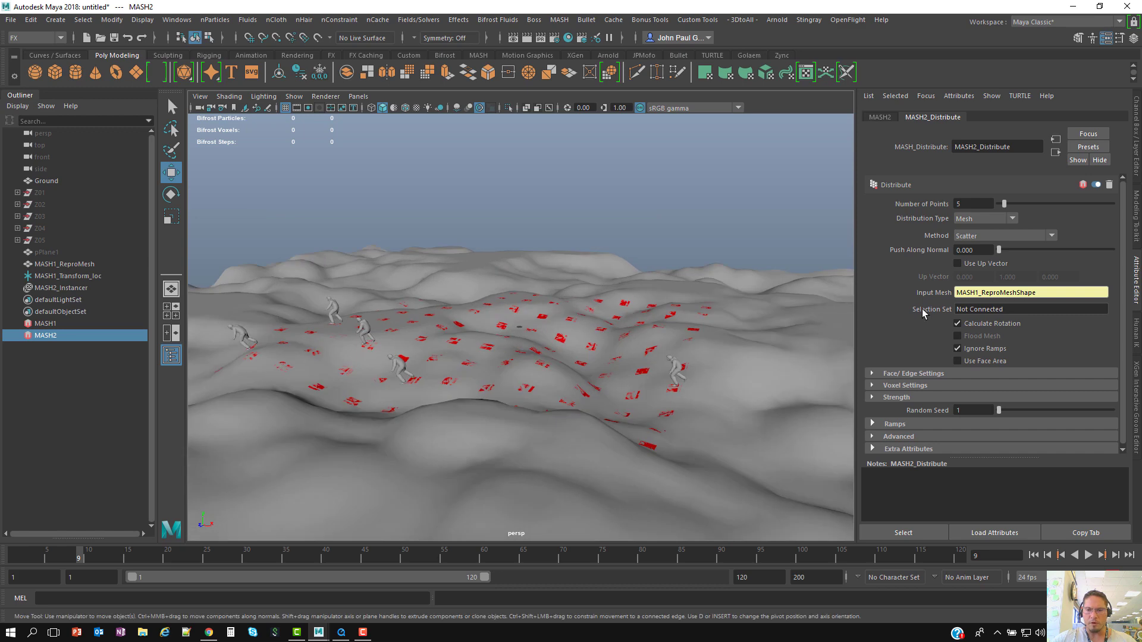
pyautogui.keyDown('alt'); pyautogui.moveTo(504, 313); pyautogui.dragTo(444, 303); pyautogui.keyUp('alt')
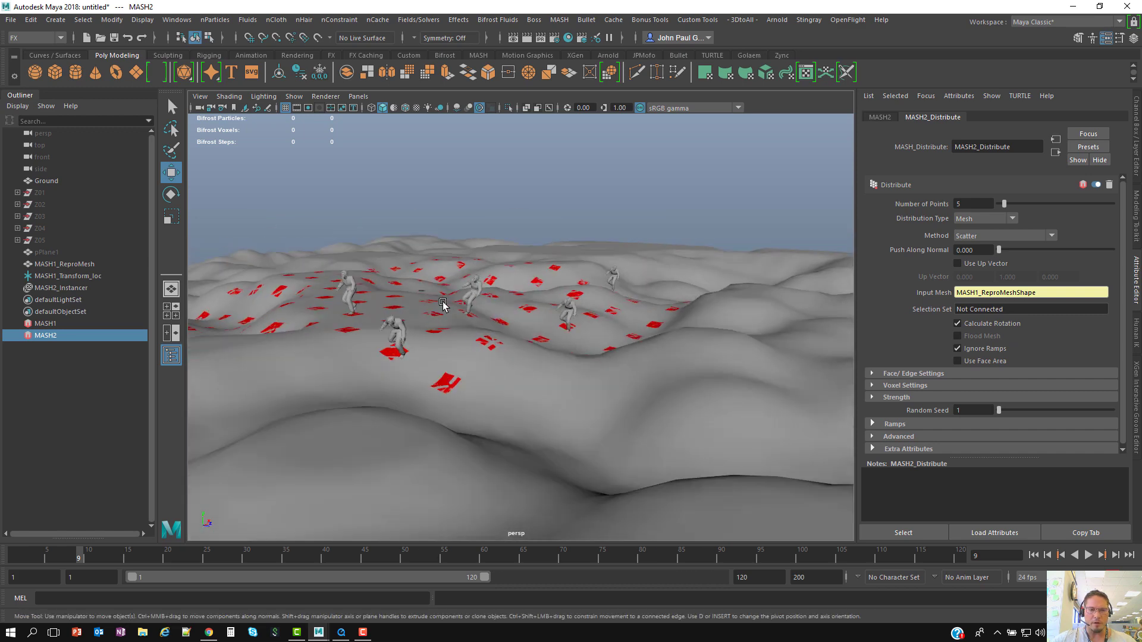
pyautogui.keyDown('alt'); pyautogui.moveTo(443, 303); pyautogui.dragTo(504, 338, button='right'); pyautogui.keyUp('alt')
pyautogui.keyDown('alt'); pyautogui.moveTo(503, 337); pyautogui.dragTo(709, 356); pyautogui.keyUp('alt')
pyautogui.keyDown('alt'); pyautogui.moveTo(623, 345); pyautogui.dragTo(738, 351, button='middle'); pyautogui.keyUp('alt')
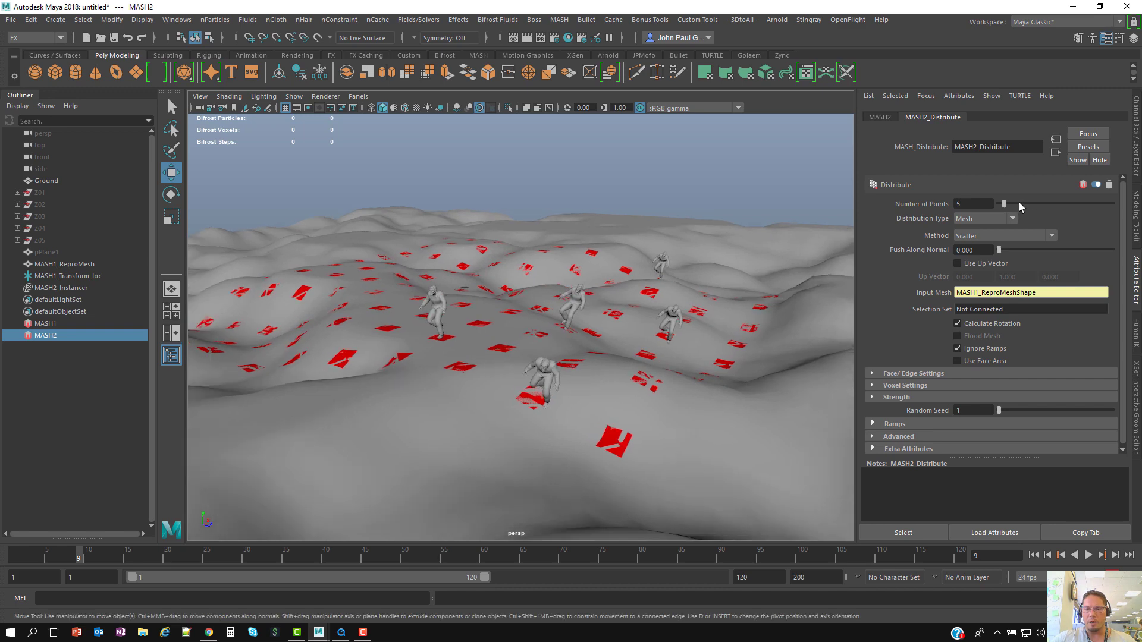
pyautogui.moveTo(1020, 206); pyautogui.dragTo(1062, 207)
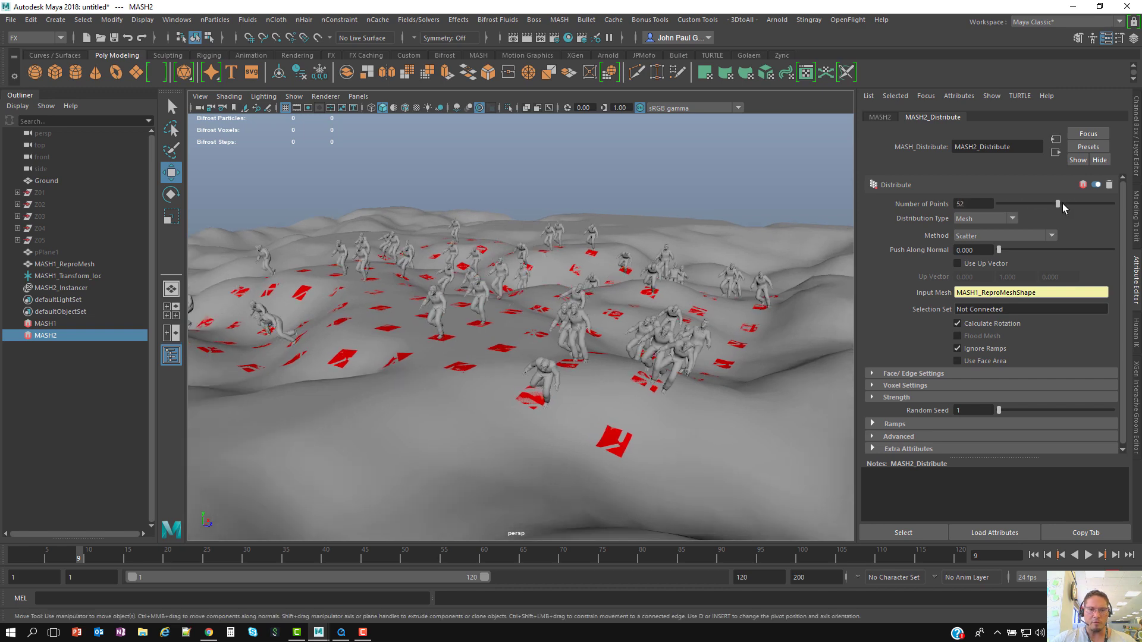
pyautogui.keyDown('alt'); pyautogui.moveTo(583, 293); pyautogui.dragTo(639, 328); pyautogui.keyUp('alt')
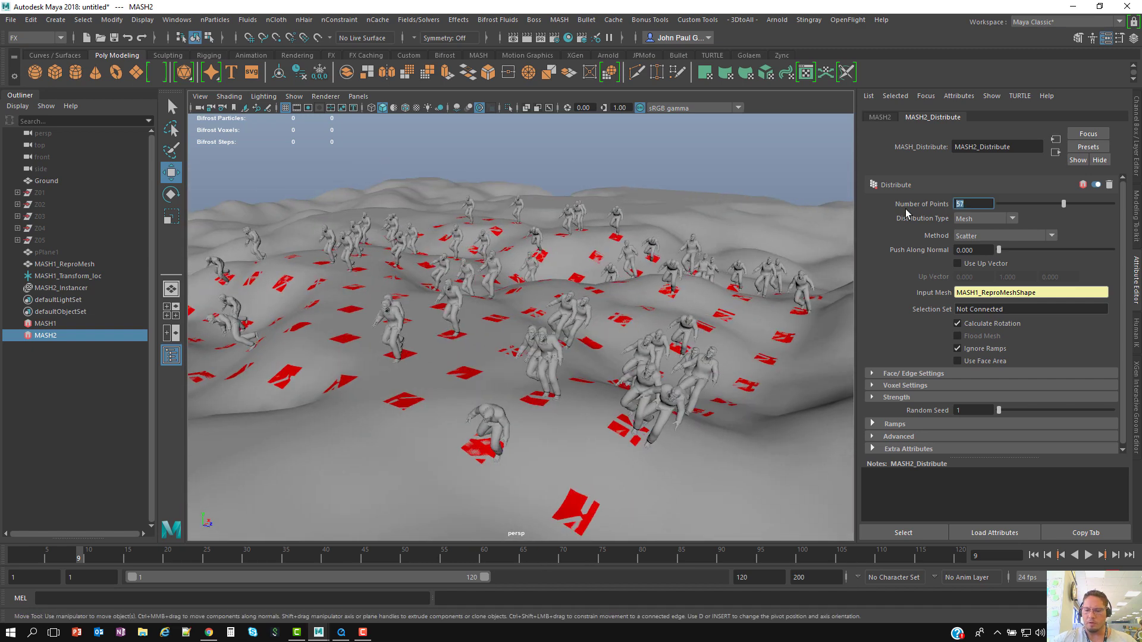
pyautogui.keyDown('alt'); pyautogui.moveTo(633, 293); pyautogui.dragTo(685, 336); pyautogui.keyUp('alt')
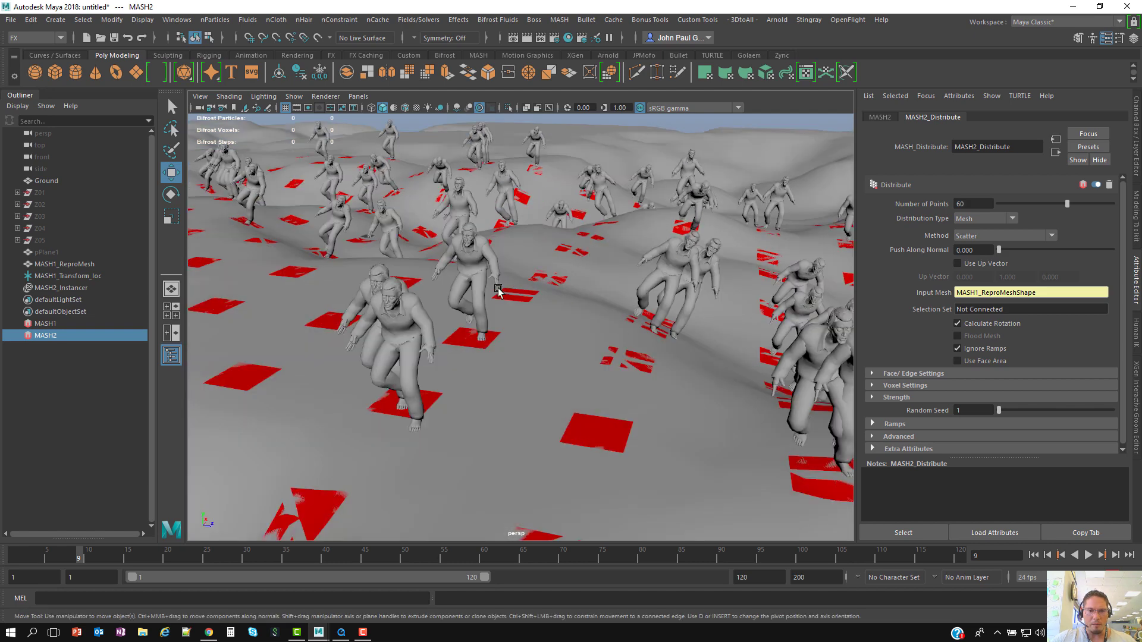
# - Add an ID node to the MASH2 network and set its ID Type to Random
pyautogui.keyDown('alt'); pyautogui.moveTo(494, 291); pyautogui.dragTo(625, 311); pyautogui.keyUp('alt')
pyautogui.keyDown('alt'); pyautogui.moveTo(624, 311); pyautogui.dragTo(517, 276, button='right'); pyautogui.keyUp('alt')
pyautogui.keyDown('alt'); pyautogui.moveTo(517, 277); pyautogui.dragTo(557, 297, button='middle'); pyautogui.keyUp('alt')
pyautogui.keyDown('alt'); pyautogui.moveTo(557, 298); pyautogui.dragTo(535, 286); pyautogui.keyUp('alt')
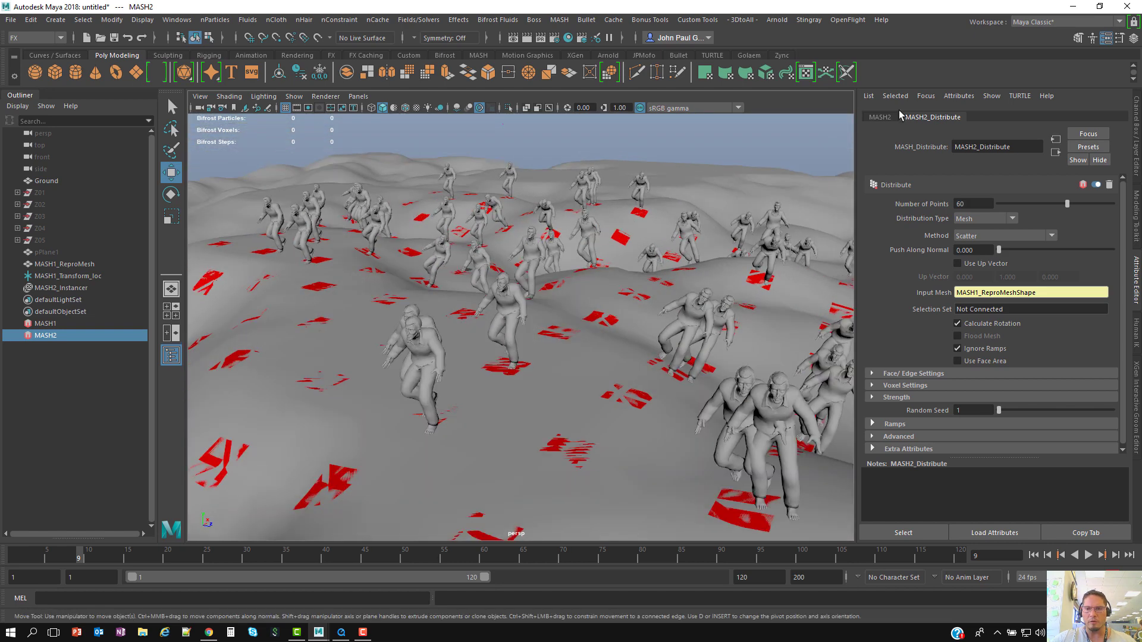
pyautogui.click(879, 117)
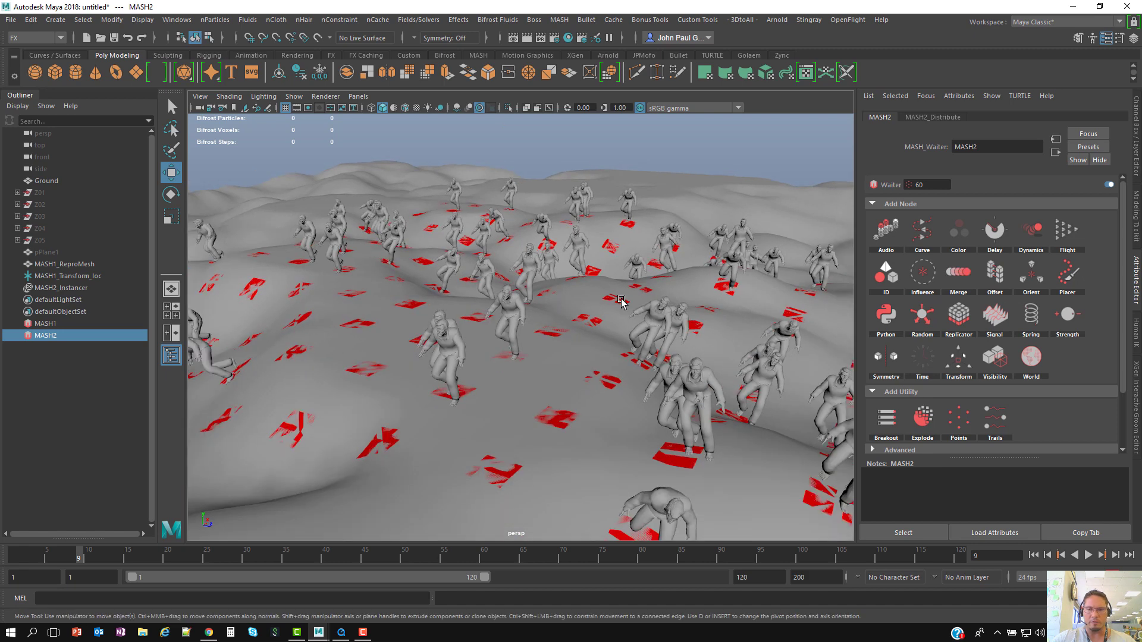
pyautogui.click(887, 274)
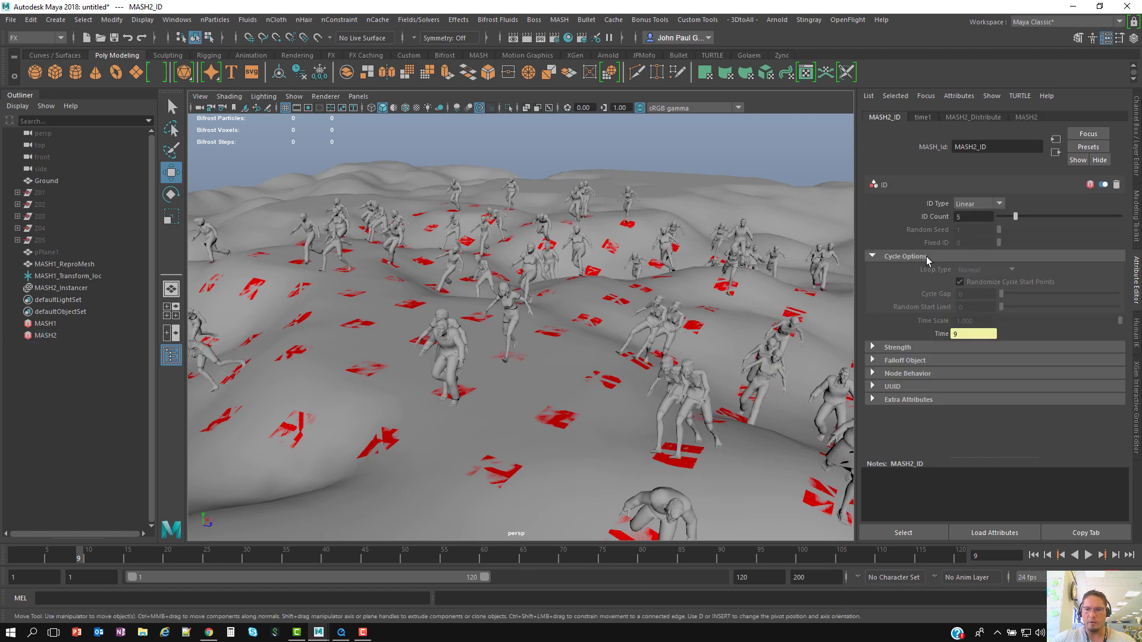
pyautogui.keyDown('alt'); pyautogui.moveTo(710, 289); pyautogui.dragTo(666, 299); pyautogui.keyUp('alt')
pyautogui.click(976, 202)
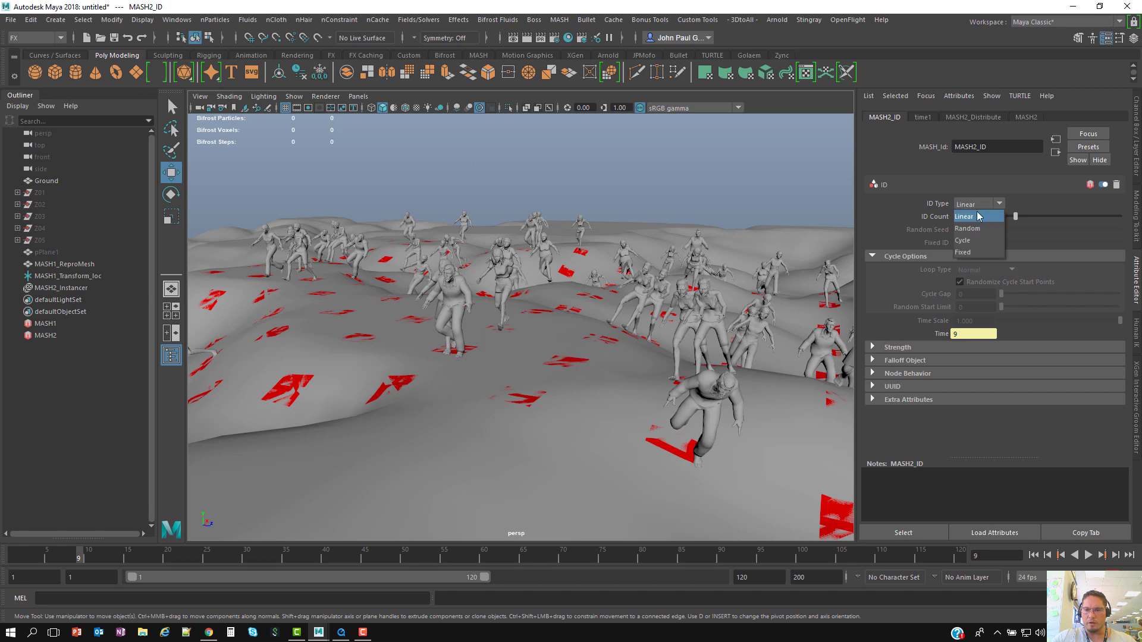
pyautogui.click(980, 229)
# - Increase the MASH2 Number of Points to 84 and check the crowd's spread over the terrain
pyautogui.keyDown('alt'); pyautogui.moveTo(667, 320); pyautogui.dragTo(727, 338); pyautogui.keyUp('alt')
pyautogui.moveTo(600, 311)
pyautogui.keyDown('alt'); pyautogui.mouseDown()
pyautogui.moveTo(638, 315)
pyautogui.moveTo(606, 311)
pyautogui.mouseUp(); pyautogui.keyUp('alt')
pyautogui.keyDown('alt'); pyautogui.moveTo(607, 311); pyautogui.dragTo(485, 308, button='right'); pyautogui.keyUp('alt')
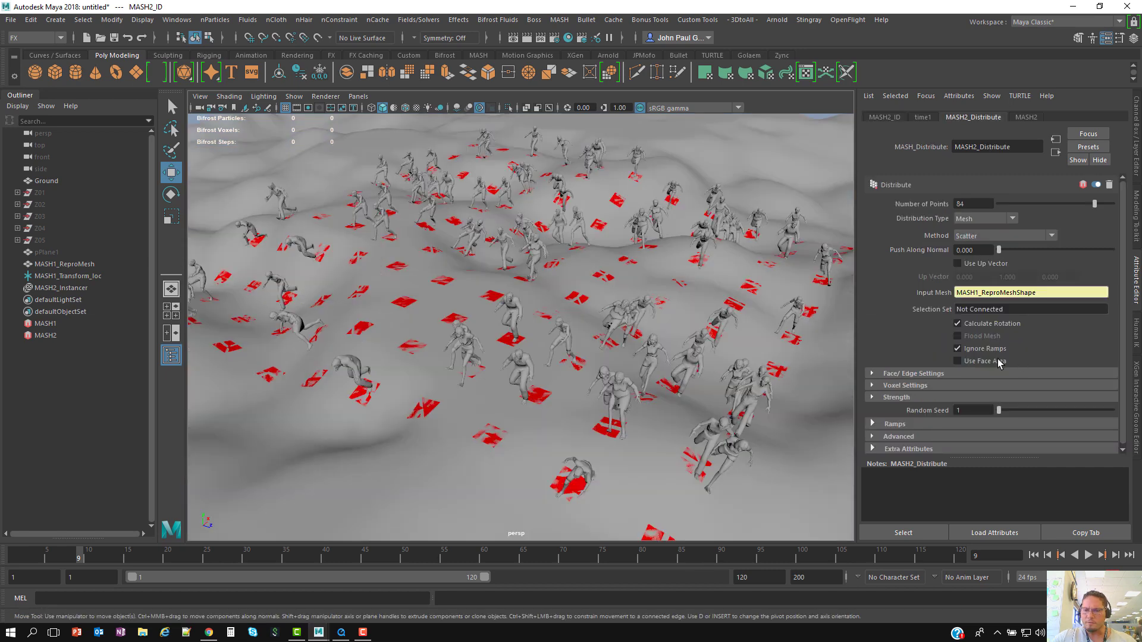
pyautogui.keyDown('alt'); pyautogui.moveTo(731, 338); pyautogui.dragTo(671, 294); pyautogui.keyUp('alt')
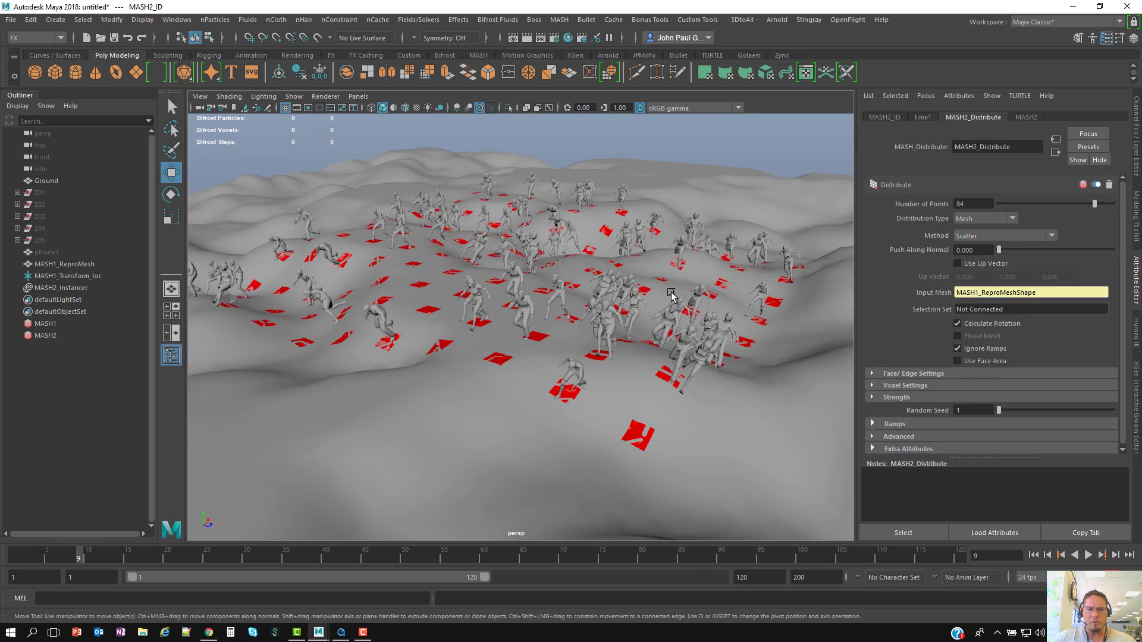
# - Hide MASH1_ReproMesh and move the MASH1_Transform_loc locator along X to about 801
pyautogui.click(72, 265)
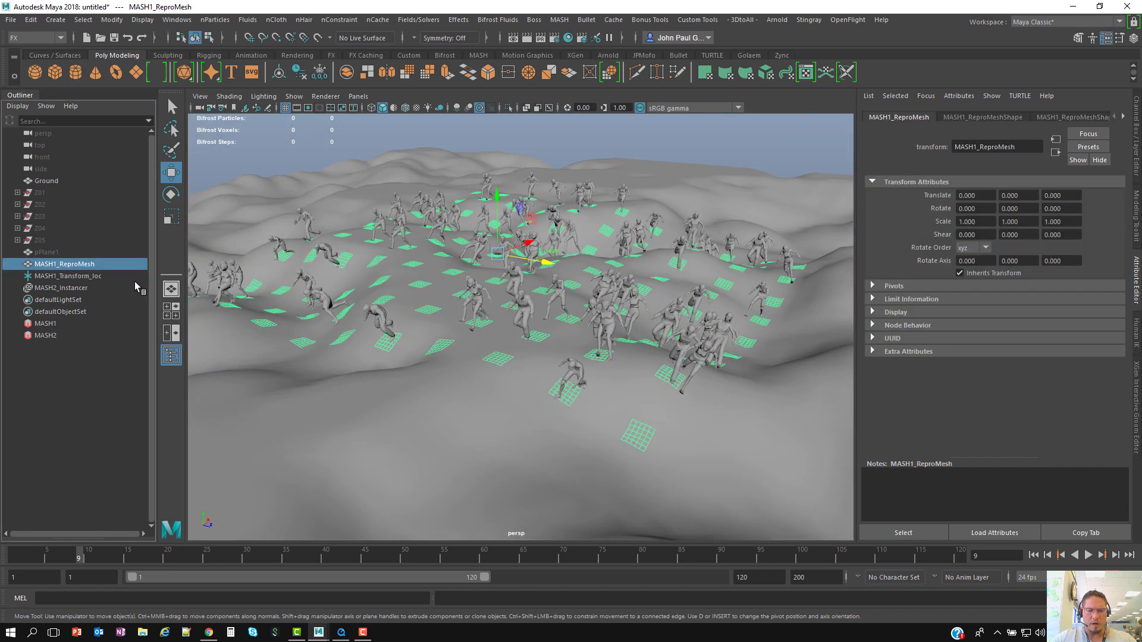
pyautogui.hotkey('ctrl', 'h')
pyautogui.click(70, 275)
pyautogui.keyDown('alt'); pyautogui.moveTo(592, 217); pyautogui.dragTo(561, 230); pyautogui.keyUp('alt')
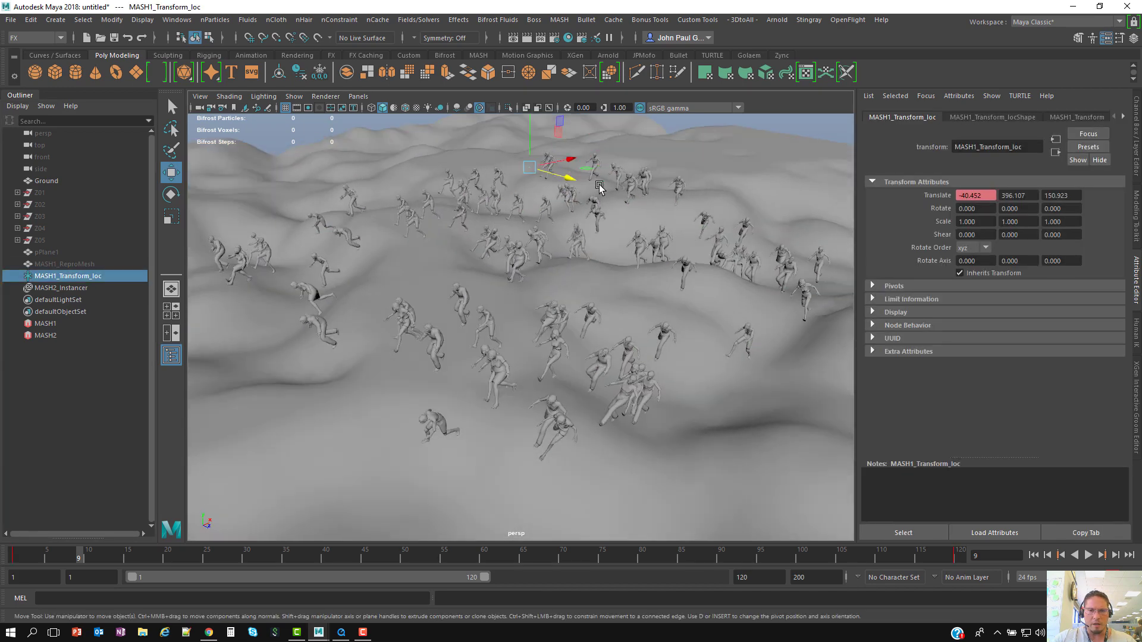
pyautogui.moveTo(570, 161); pyautogui.dragTo(703, 183)
pyautogui.scroll(-2, 620, 208)
pyautogui.keyDown('alt'); pyautogui.moveTo(618, 209); pyautogui.dragTo(666, 296); pyautogui.keyUp('alt')
pyautogui.keyDown('alt'); pyautogui.moveTo(667, 297); pyautogui.dragTo(702, 249, button='right'); pyautogui.keyUp('alt')
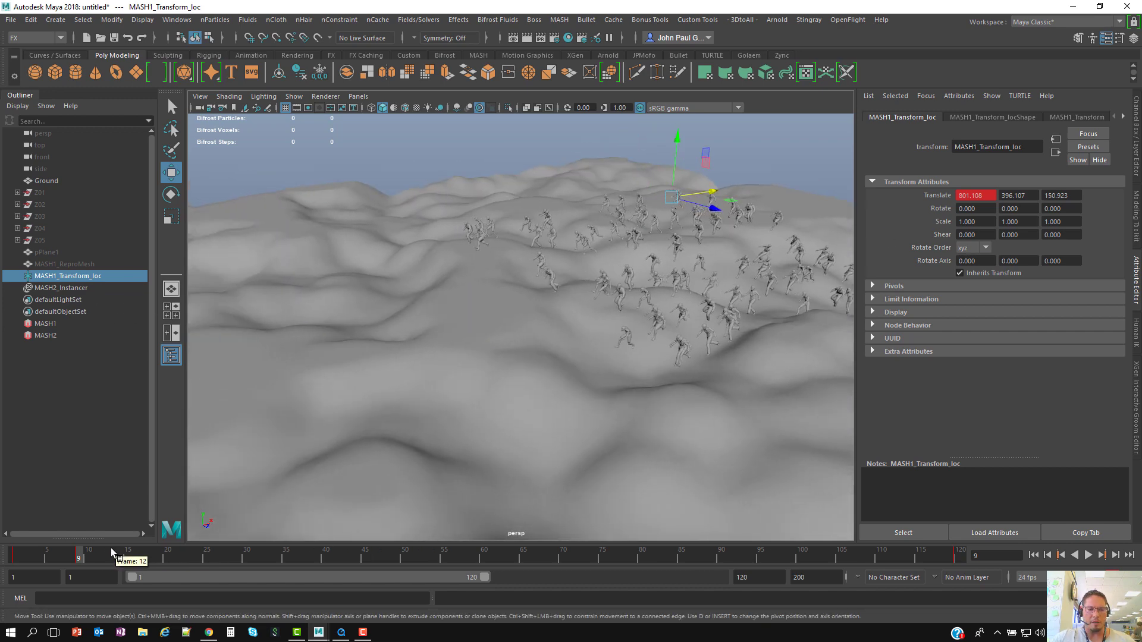
# - Break the Translate X connection of MASH1_Transform_loc and try to set a key on that channel at frame 9
pyautogui.rightClick(970, 195)
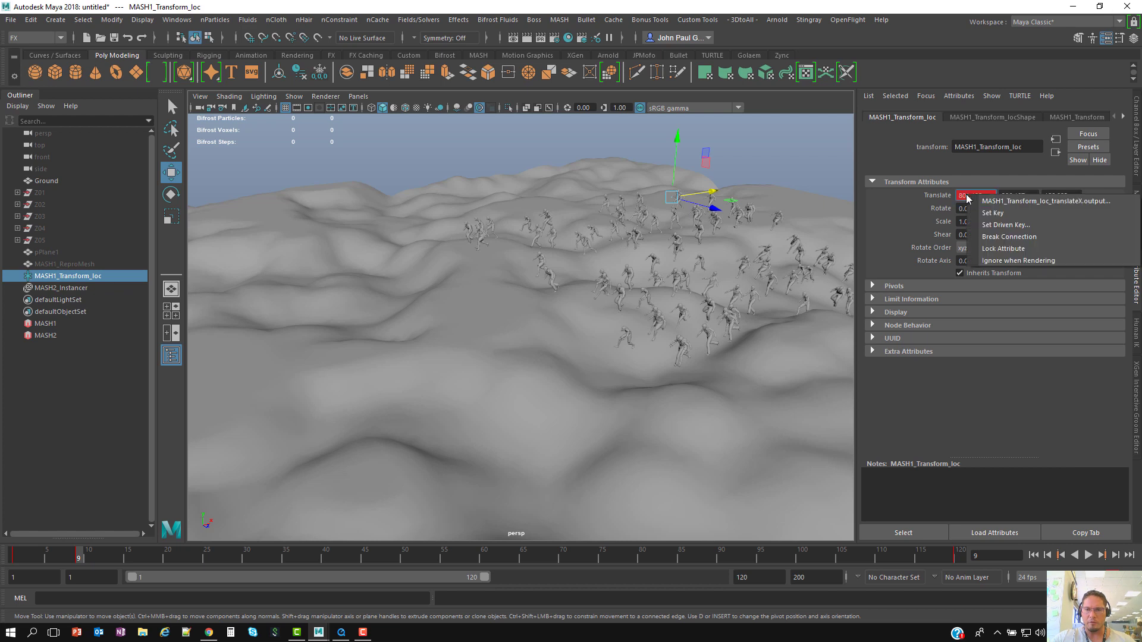
pyautogui.click(1014, 238)
pyautogui.keyDown('alt'); pyautogui.moveTo(681, 268); pyautogui.dragTo(623, 279); pyautogui.keyUp('alt')
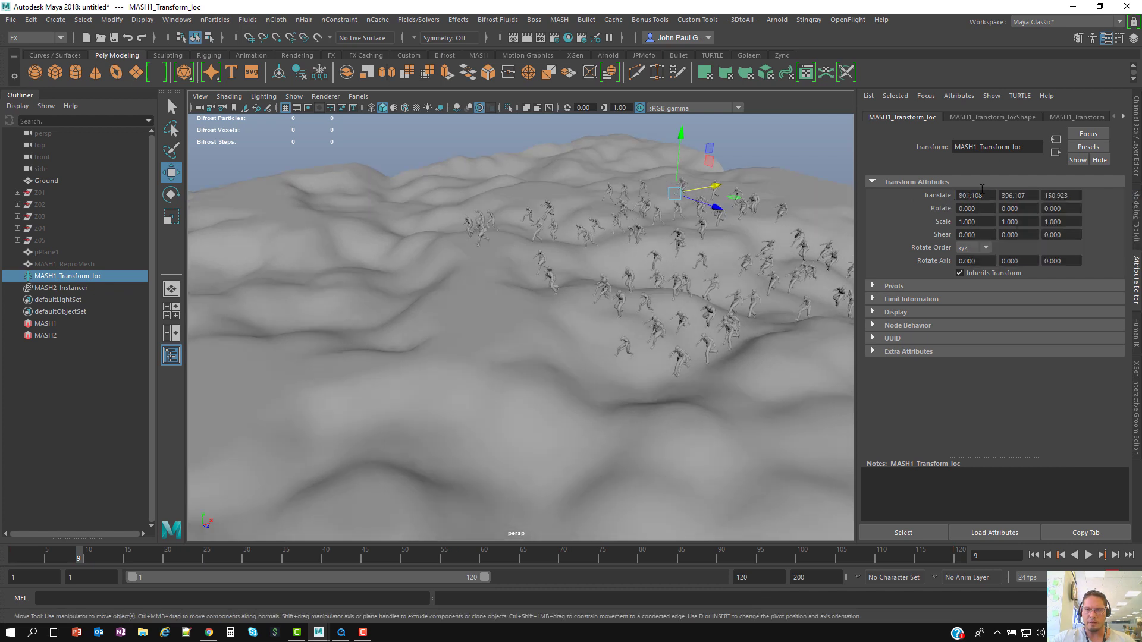
pyautogui.rightClick(987, 192)
pyautogui.click(997, 212)
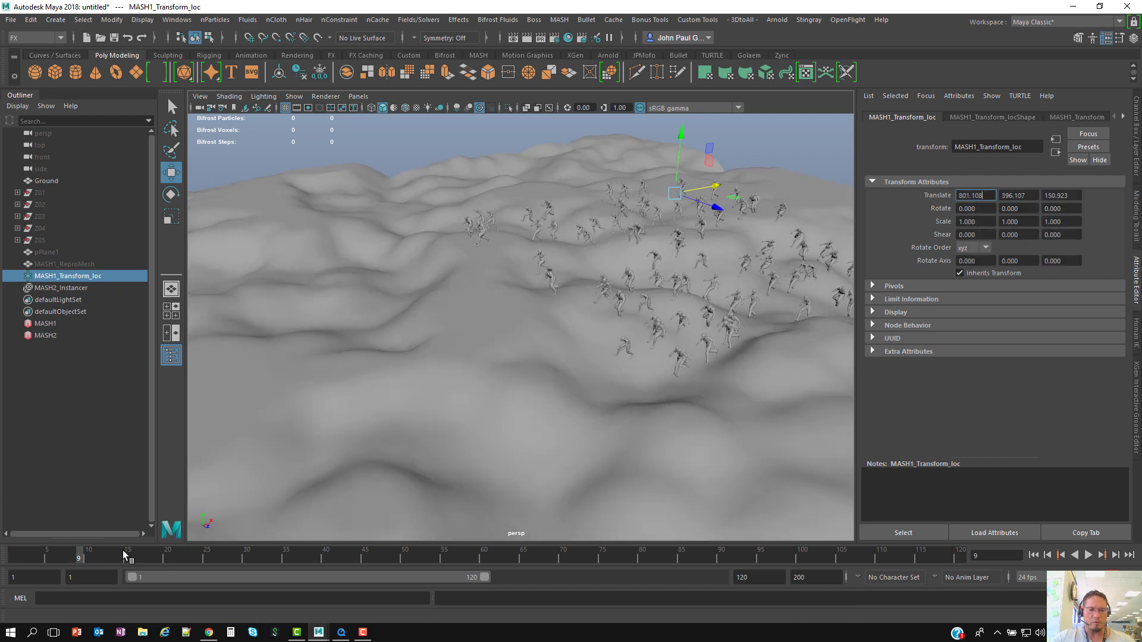
# - Key Translate X of MASH1_Transform_loc at 801.108 on frame 1 and at about -1945 on frame 120
pyautogui.moveTo(1, 564); pyautogui.dragTo(7, 565)
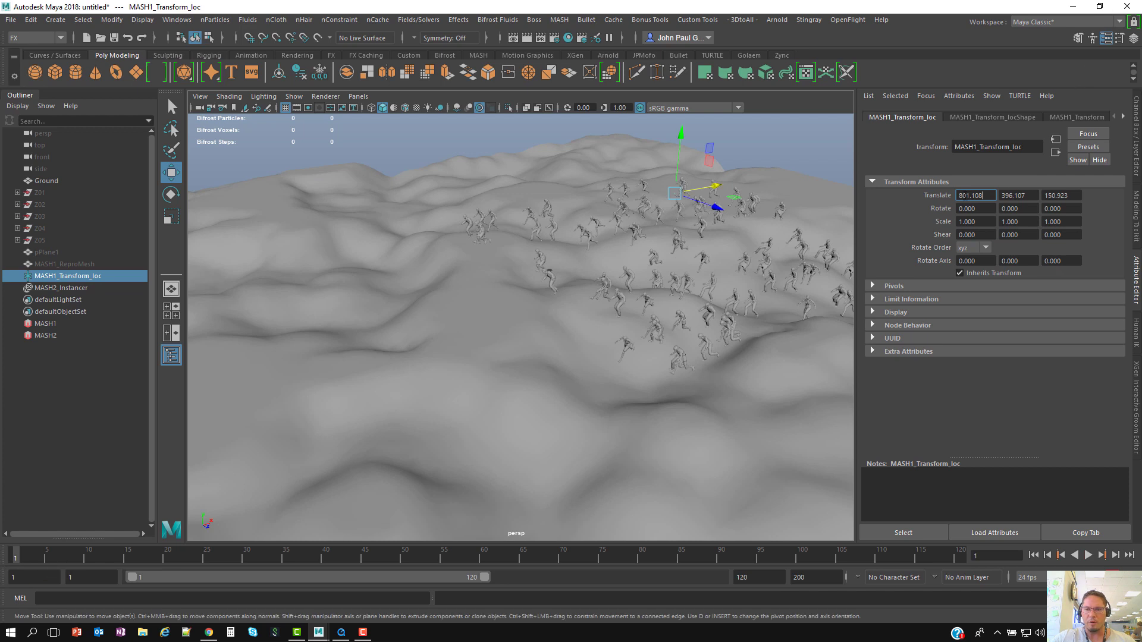
pyautogui.rightClick(979, 197)
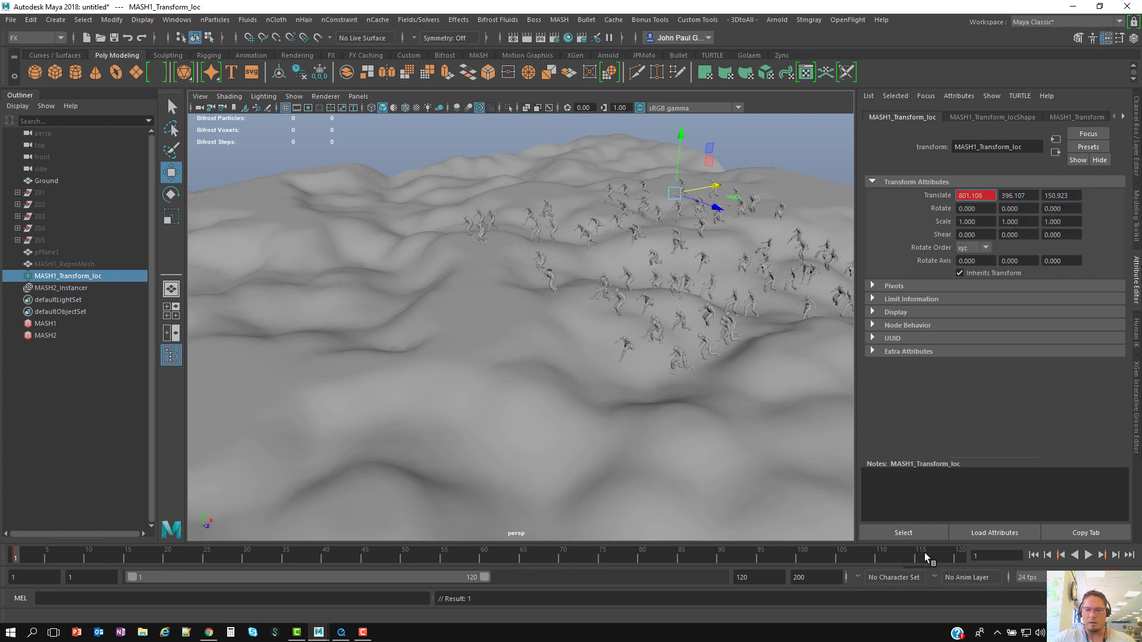
pyautogui.moveTo(985, 559); pyautogui.dragTo(988, 559)
pyautogui.scroll(-3, 736, 329)
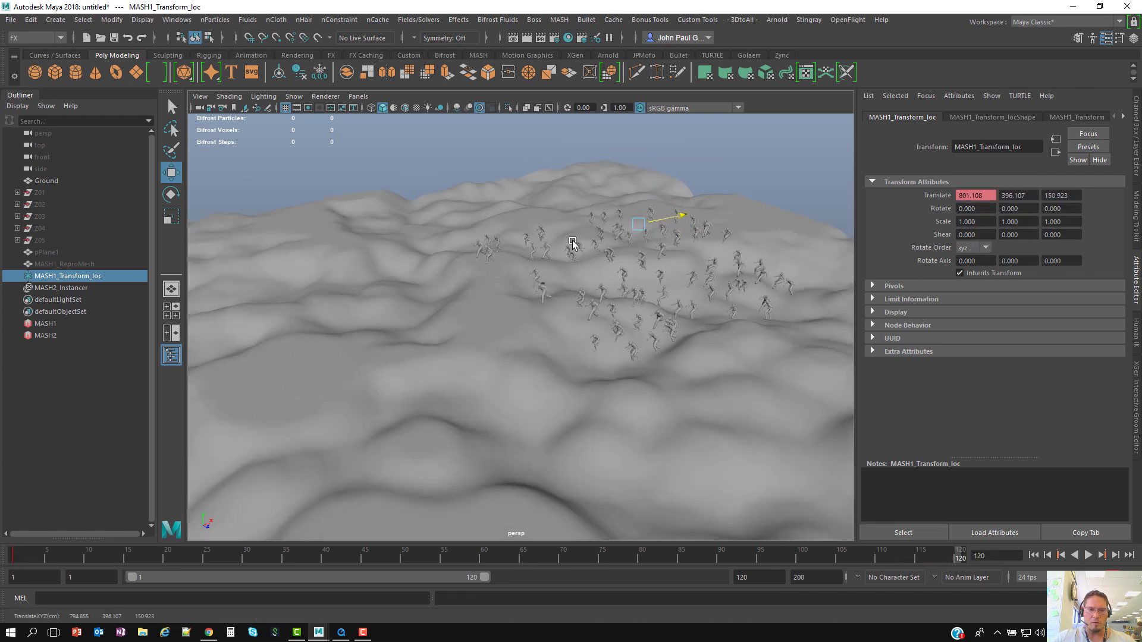
pyautogui.keyDown('alt'); pyautogui.moveTo(439, 312); pyautogui.dragTo(573, 274); pyautogui.keyUp('alt')
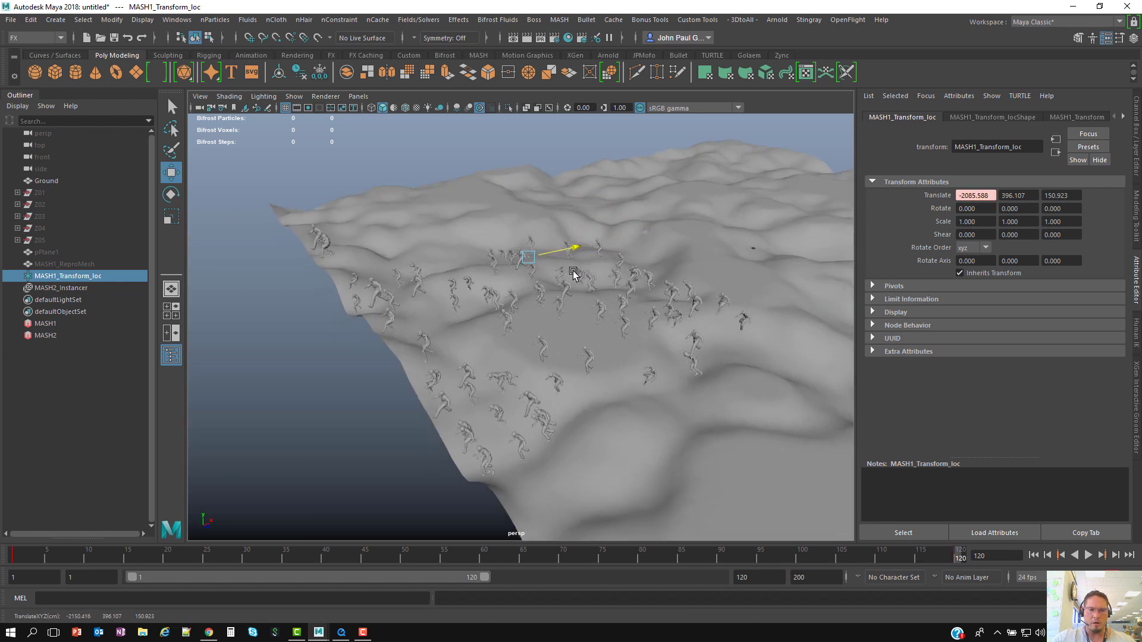
pyautogui.rightClick(977, 193)
pyautogui.click(999, 211)
# - Play the animation and examine up close how the zombie crowd runs across the hills, stopping around frame 88
pyautogui.keyDown('alt'); pyautogui.moveTo(620, 327); pyautogui.dragTo(573, 331); pyautogui.keyUp('alt')
pyautogui.keyDown('alt'); pyautogui.moveTo(573, 331); pyautogui.dragTo(466, 333, button='middle'); pyautogui.keyUp('alt')
pyautogui.keyDown('alt'); pyautogui.moveTo(466, 333); pyautogui.dragTo(405, 510, button='right'); pyautogui.keyUp('alt')
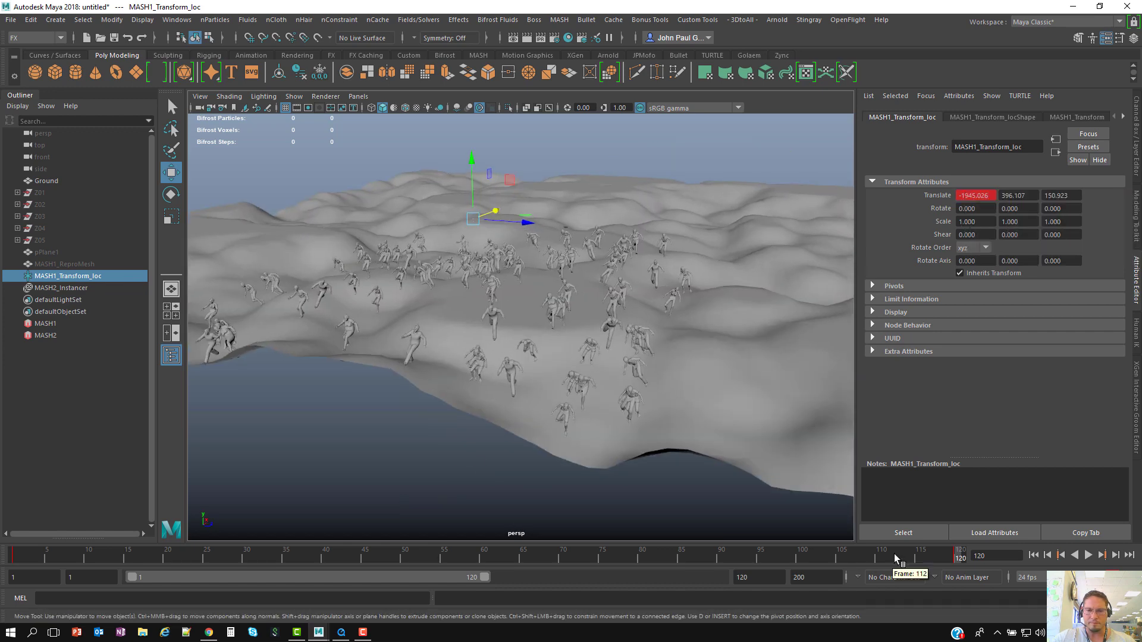
pyautogui.keyDown('alt'); pyautogui.moveTo(450, 369); pyautogui.dragTo(761, 238, button='right'); pyautogui.keyUp('alt')
pyautogui.keyDown('alt'); pyautogui.moveTo(761, 238); pyautogui.dragTo(668, 277, button='middle'); pyautogui.keyUp('alt')
pyautogui.keyDown('alt'); pyautogui.moveTo(668, 278); pyautogui.dragTo(703, 357); pyautogui.keyUp('alt')
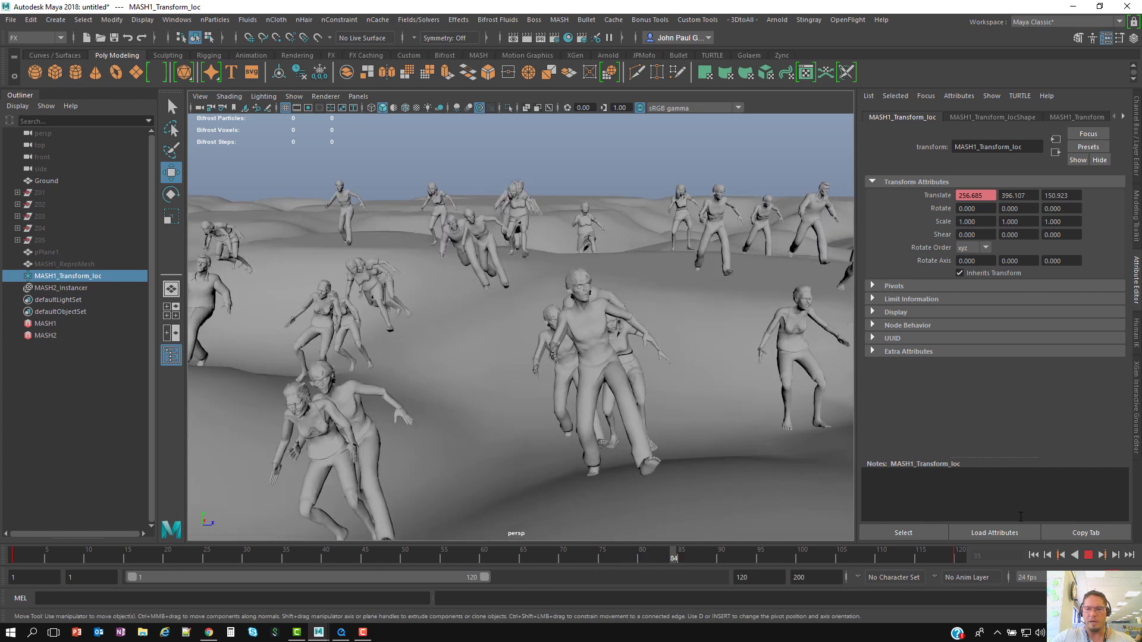
pyautogui.click(1089, 555)
pyautogui.scroll(-2, 710, 363)
pyautogui.scroll(-4, 710, 362)
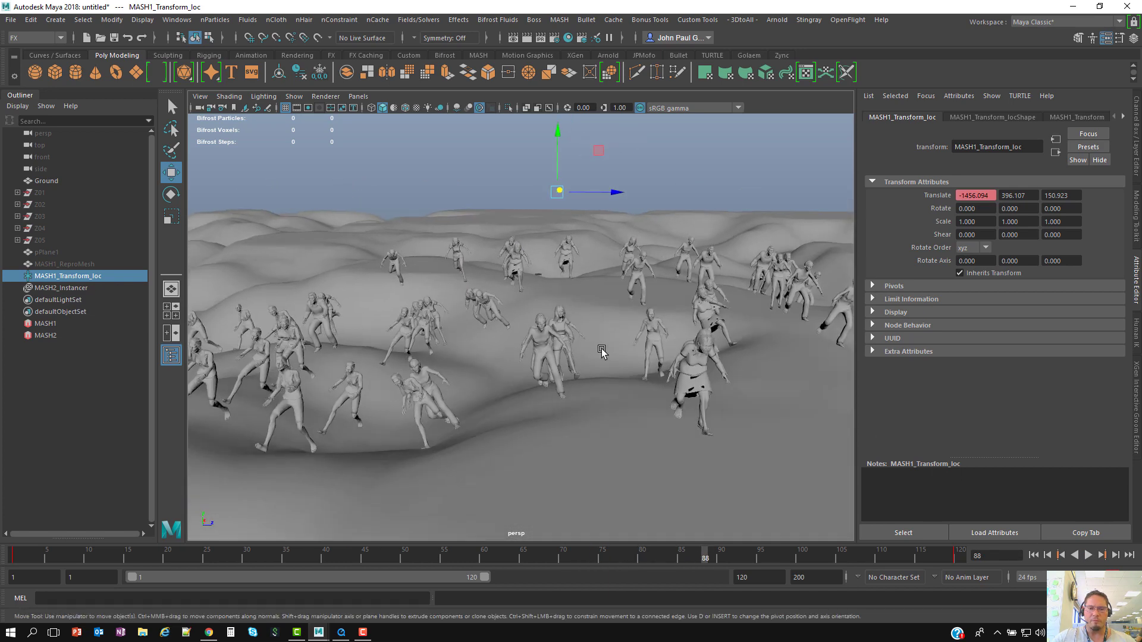
# - Flatten the hills of the Ground mesh with the Scale tool and clear the selection
pyautogui.click(645, 342)
pyautogui.keyDown('alt'); pyautogui.moveTo(645, 341); pyautogui.dragTo(623, 355); pyautogui.keyUp('alt')
pyautogui.press('r')
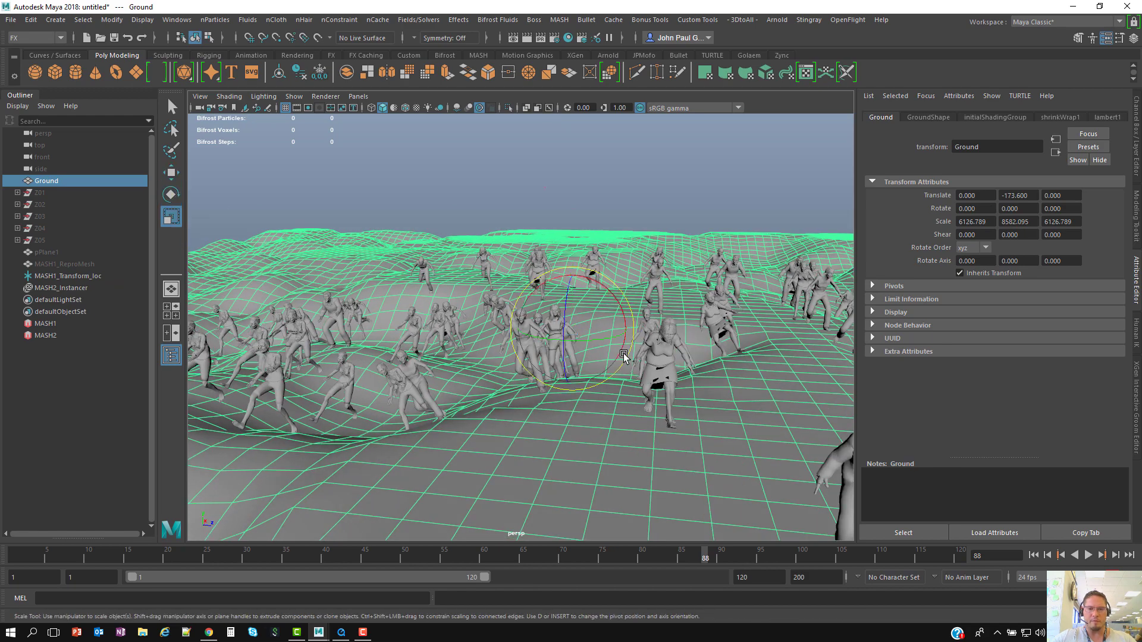
pyautogui.keyDown('alt'); pyautogui.moveTo(559, 322); pyautogui.dragTo(543, 318); pyautogui.keyUp('alt')
pyautogui.moveTo(624, 287); pyautogui.dragTo(649, 304)
pyautogui.keyDown('alt'); pyautogui.moveTo(648, 304); pyautogui.dragTo(632, 249, button='middle'); pyautogui.keyUp('alt')
pyautogui.keyDown('alt'); pyautogui.moveTo(631, 262); pyautogui.dragTo(711, 357); pyautogui.keyUp('alt')
pyautogui.keyDown('alt'); pyautogui.moveTo(594, 334); pyautogui.dragTo(606, 323, button='middle'); pyautogui.keyUp('alt')
pyautogui.click(589, 190)
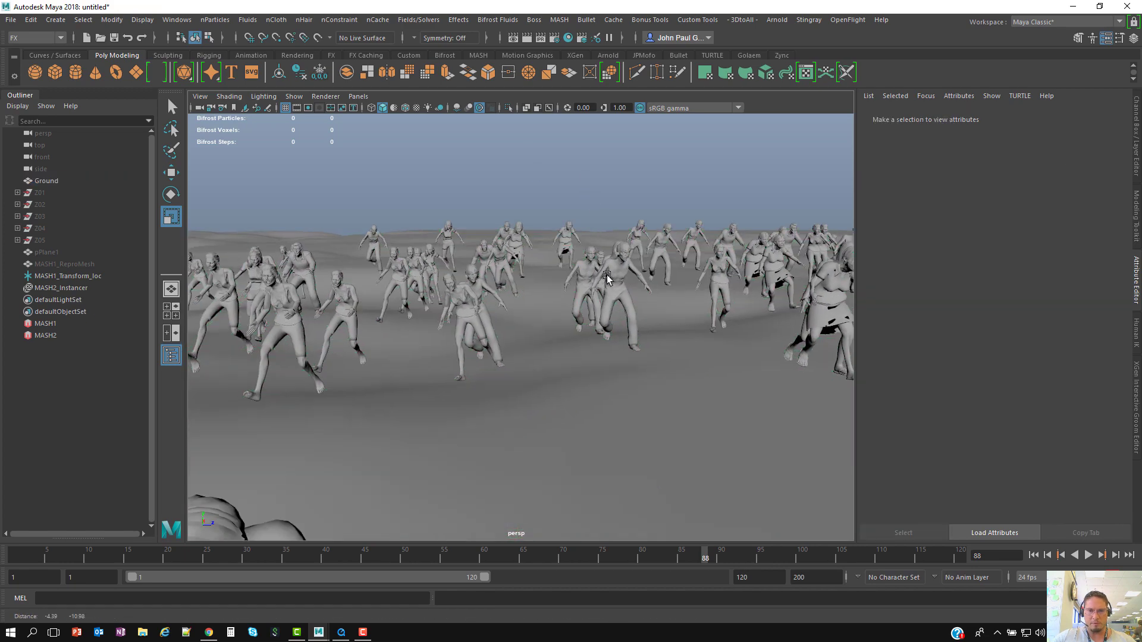
# - Play the crowd over the flattened ground up to frame 110 and inspect the zombies from several angles
pyautogui.click(1086, 556)
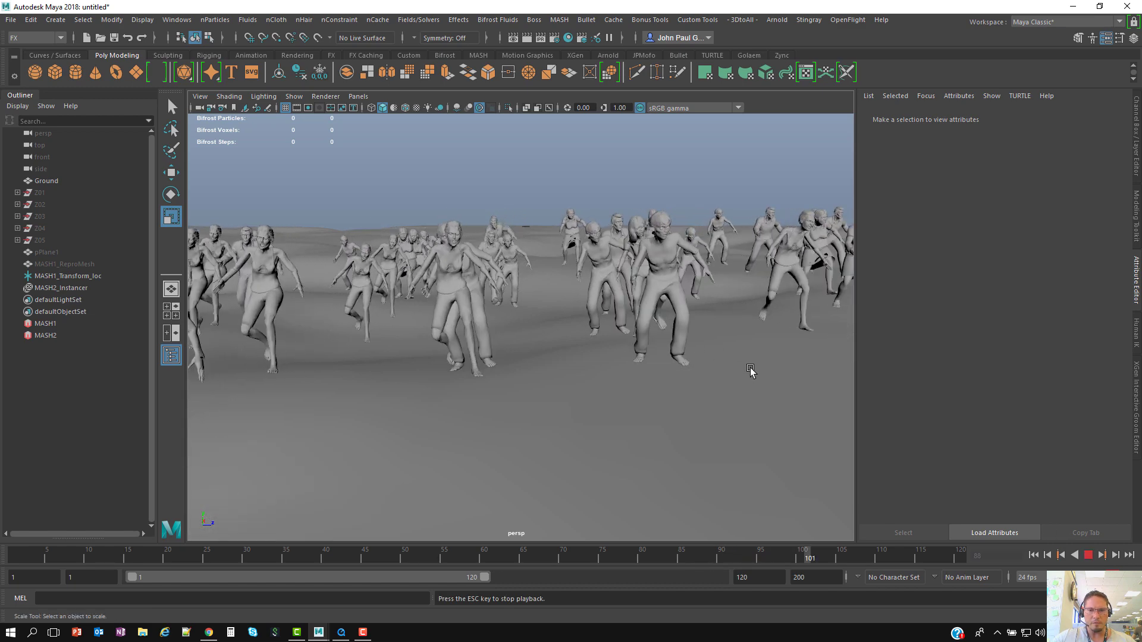
pyautogui.press('Escape')
pyautogui.keyDown('alt'); pyautogui.moveTo(828, 432); pyautogui.dragTo(596, 331); pyautogui.keyUp('alt')
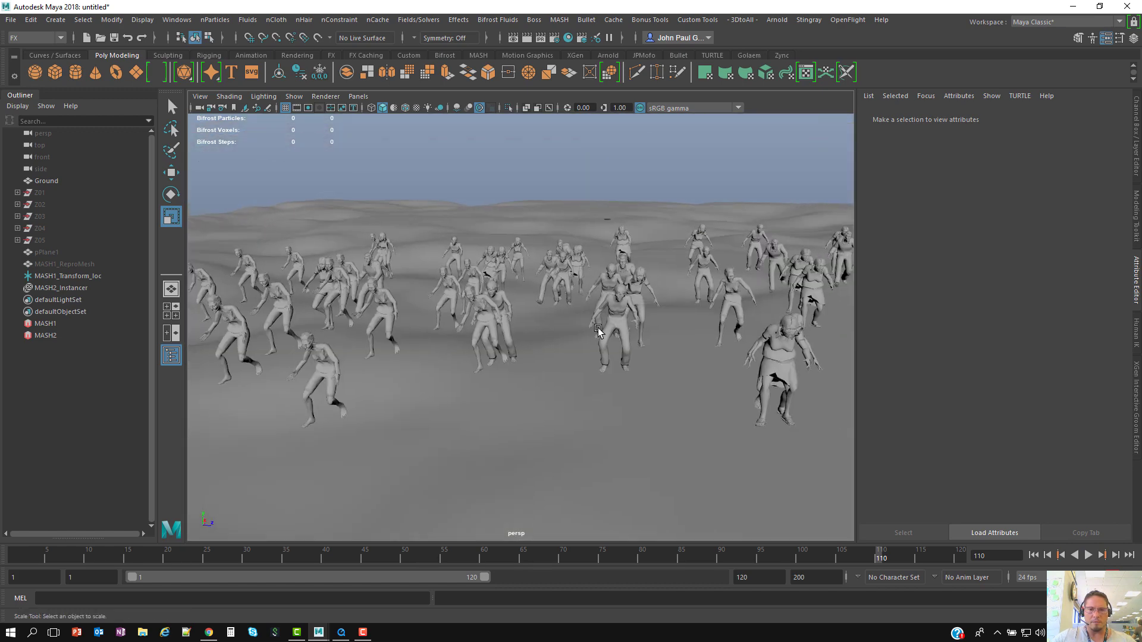
pyautogui.keyDown('alt'); pyautogui.moveTo(596, 331); pyautogui.dragTo(525, 311, button='right'); pyautogui.keyUp('alt')
pyautogui.keyDown('alt'); pyautogui.moveTo(525, 311); pyautogui.dragTo(502, 316); pyautogui.keyUp('alt')
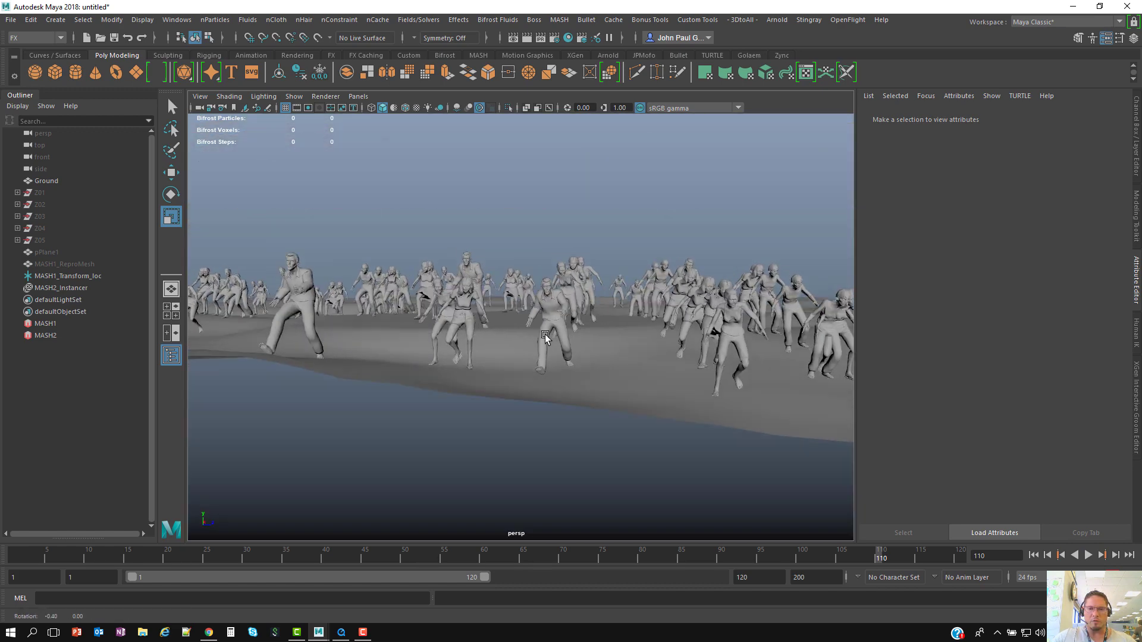
pyautogui.scroll(10, 547, 336)
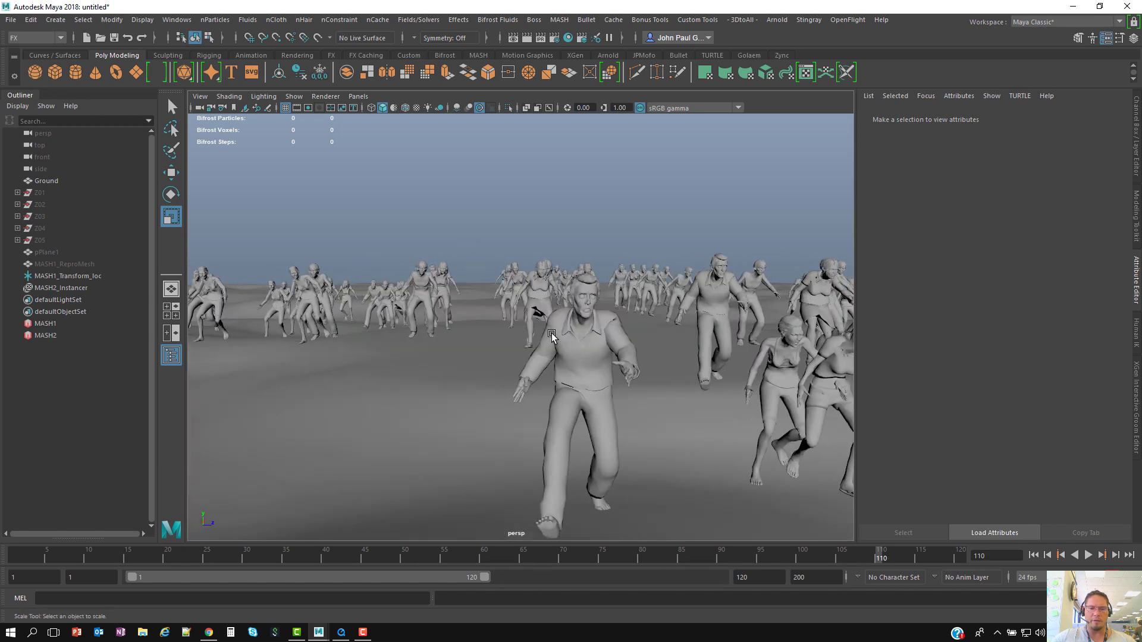
pyautogui.keyDown('alt'); pyautogui.moveTo(556, 338); pyautogui.dragTo(513, 335); pyautogui.keyUp('alt')
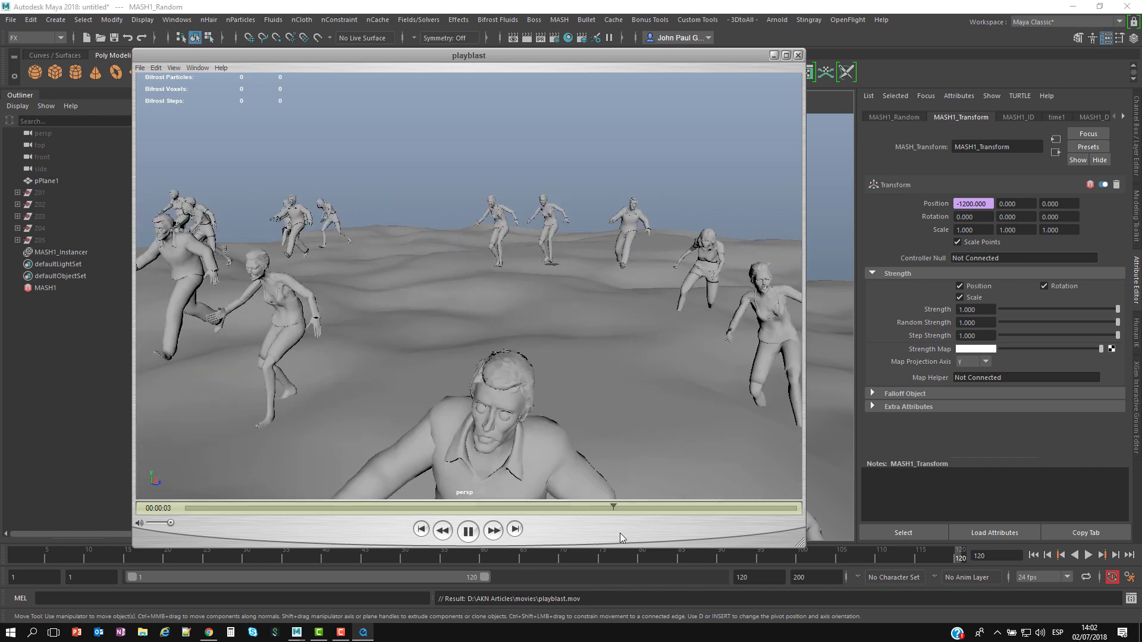
# - Review the running zombie crowd in the playblast movie
pyautogui.click(465, 535)
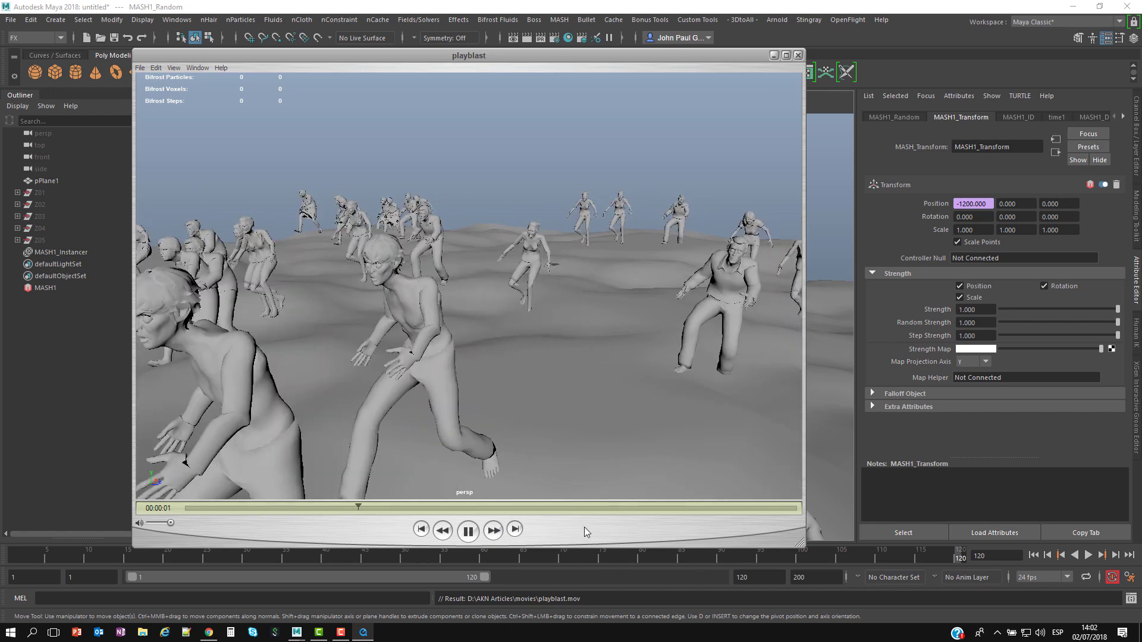